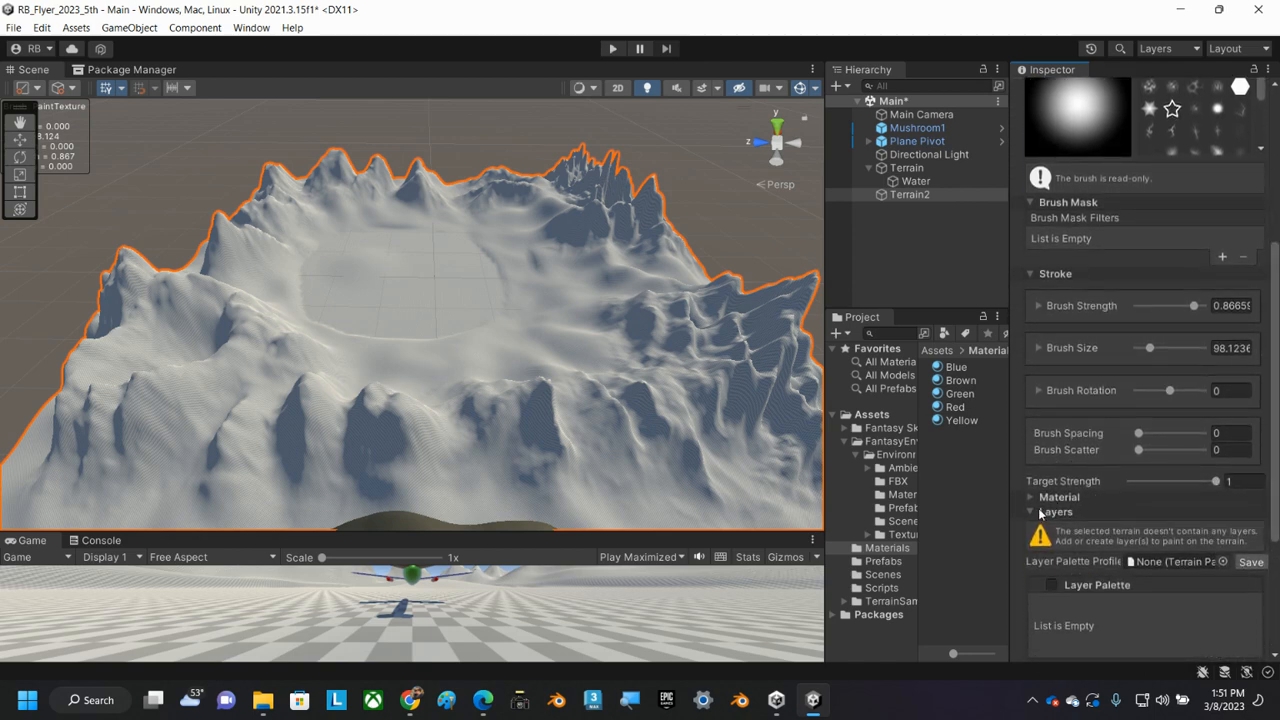
Add the Pebbles_C terrain layer to Terrain2's layer palette
left_click(1033, 512)
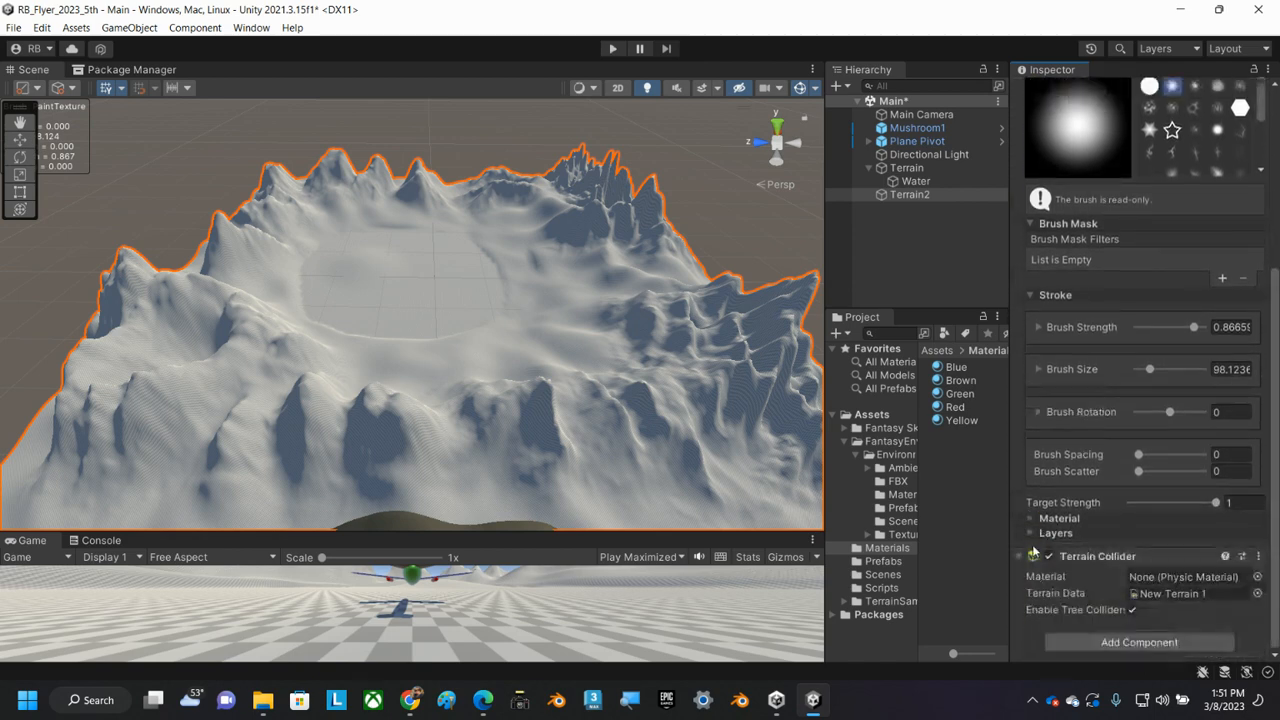
left_click(1033, 537)
scroll(1080, 520, "down", 2)
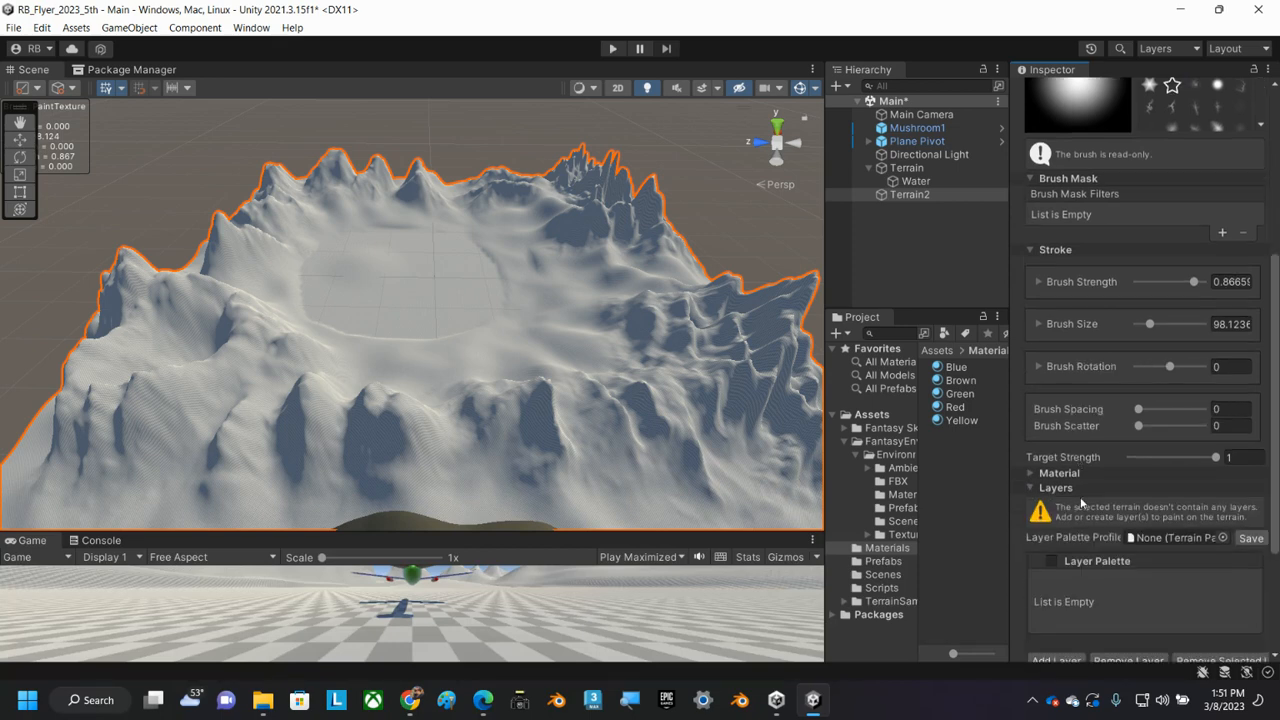
scroll(1108, 507, "down", 1)
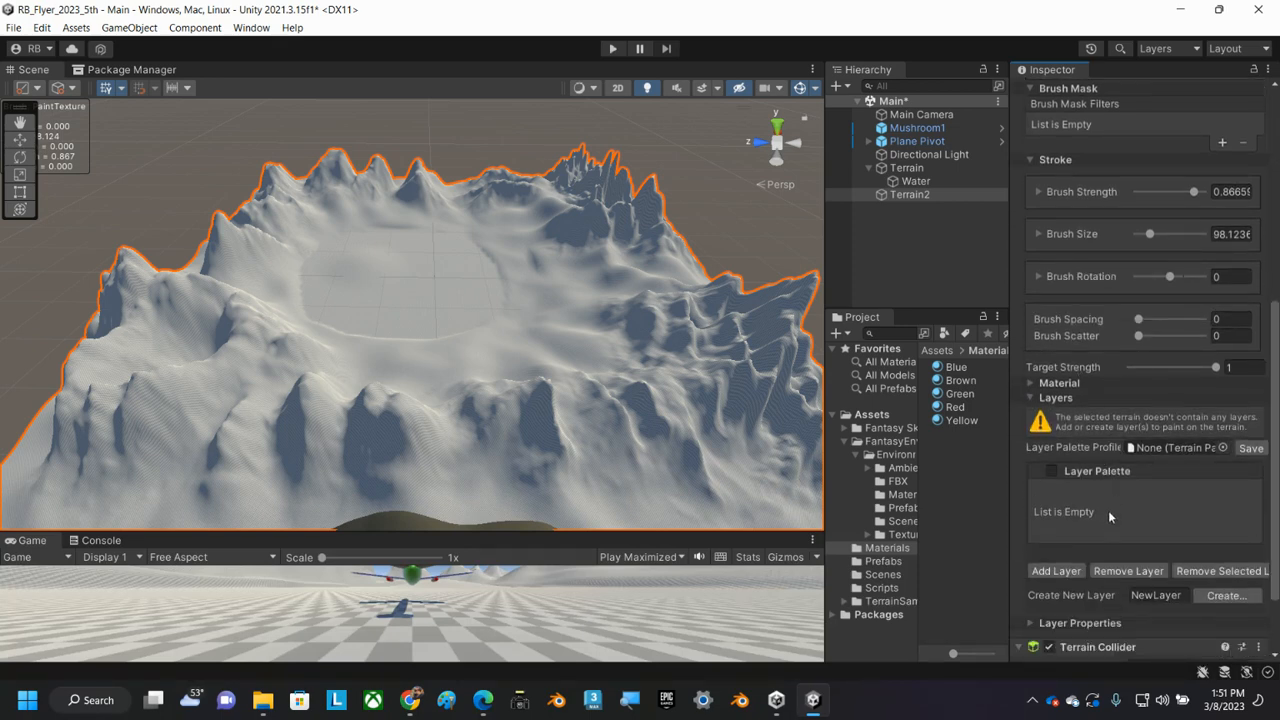
left_click(1065, 570)
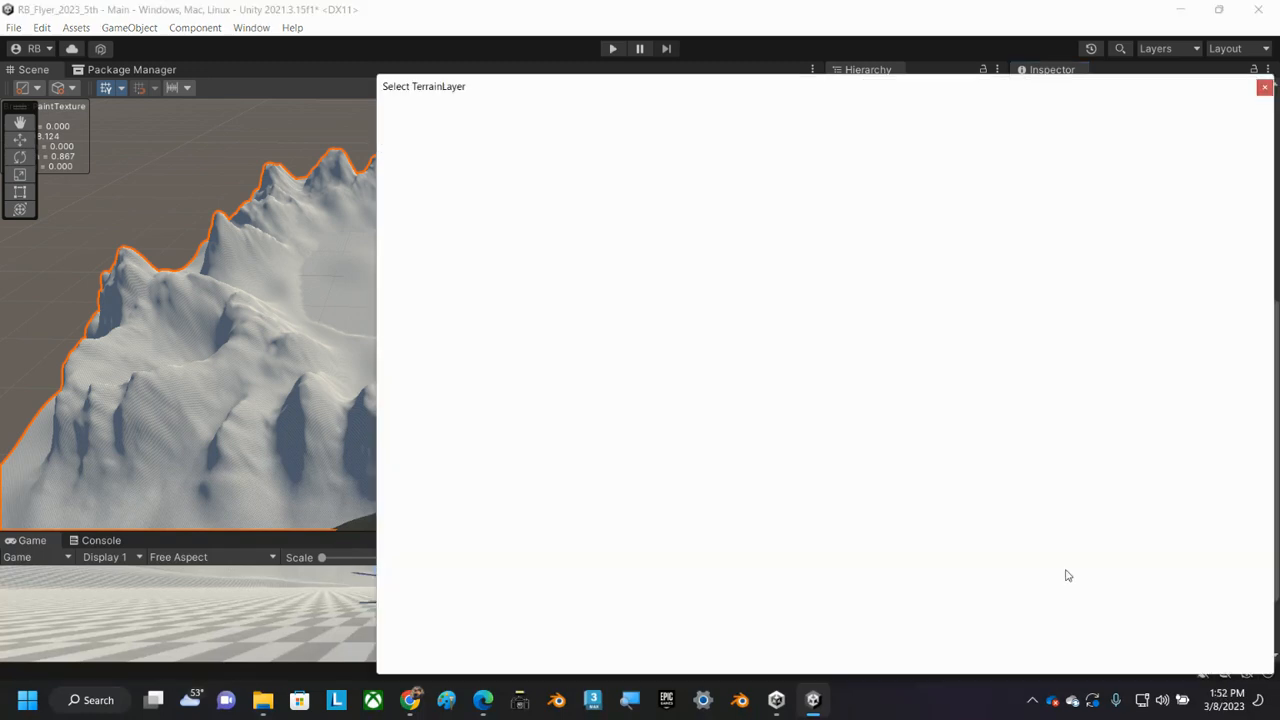
left_click_drag(899, 84, 853, 61)
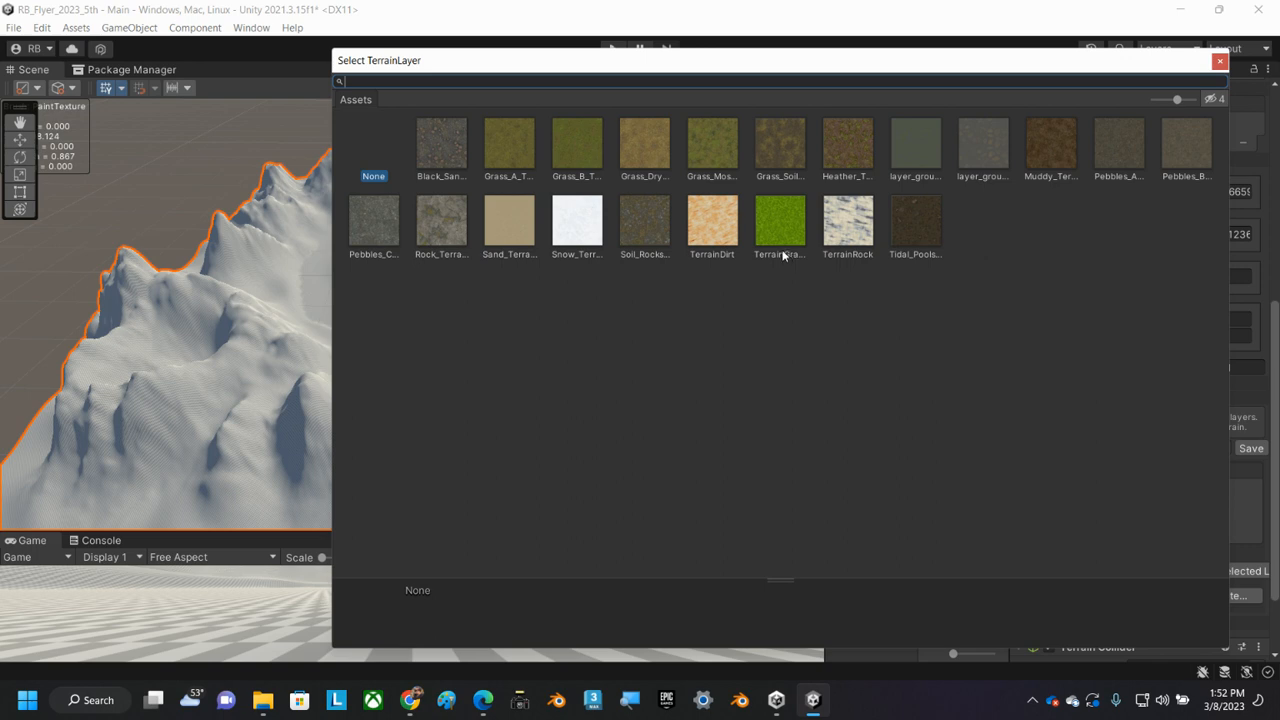
left_click(370, 229)
left_click(377, 226)
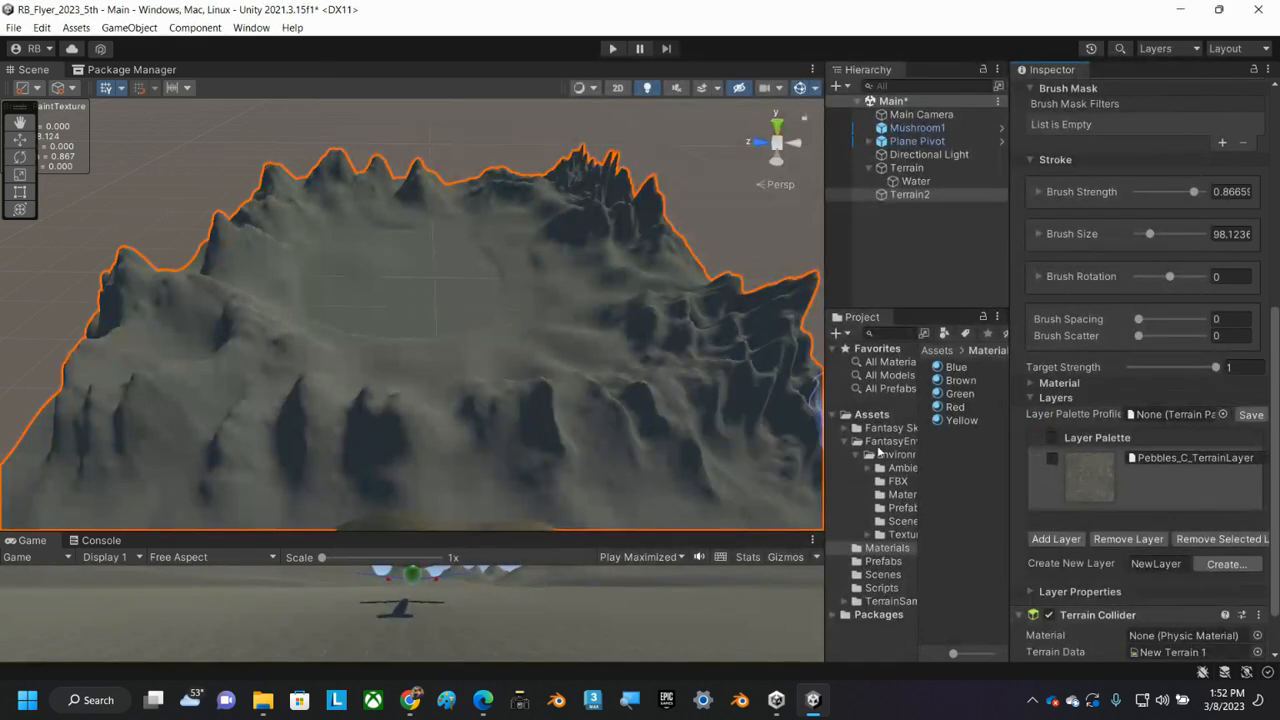
Set the normal scale of the Pebbles_C terrain layer to 1.5
scroll(1094, 476, "down", 1)
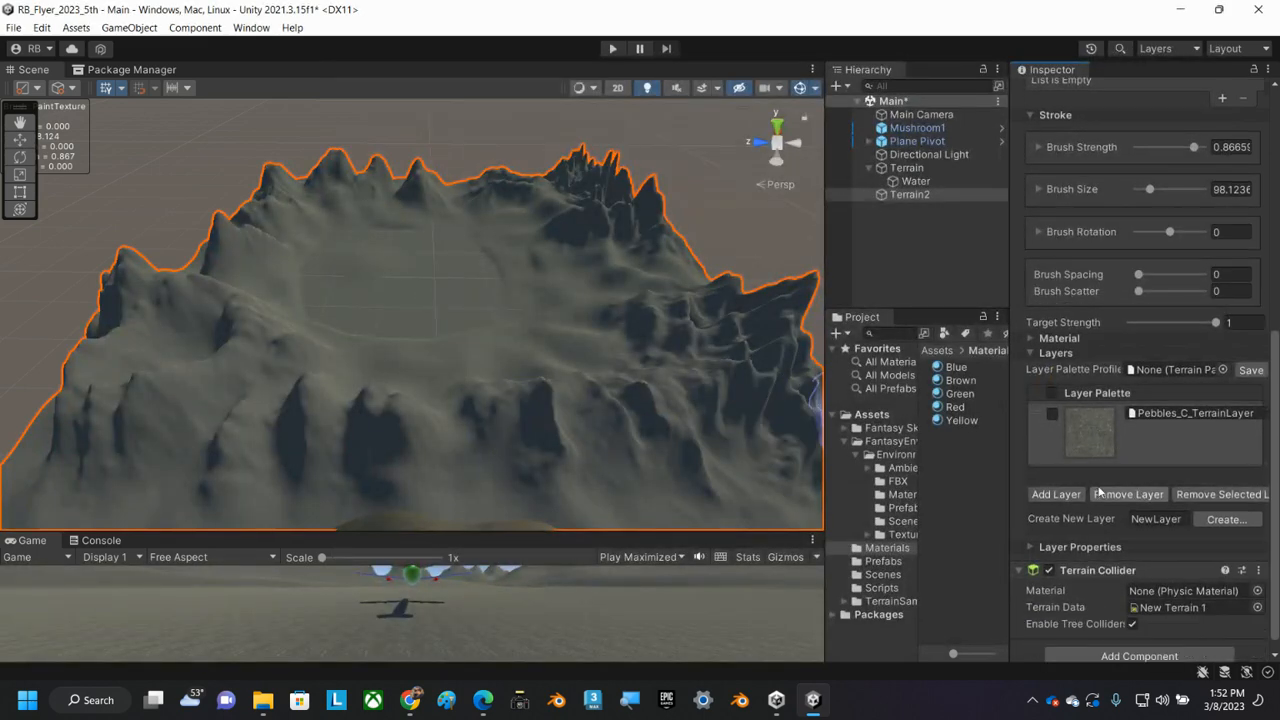
left_click(1033, 547)
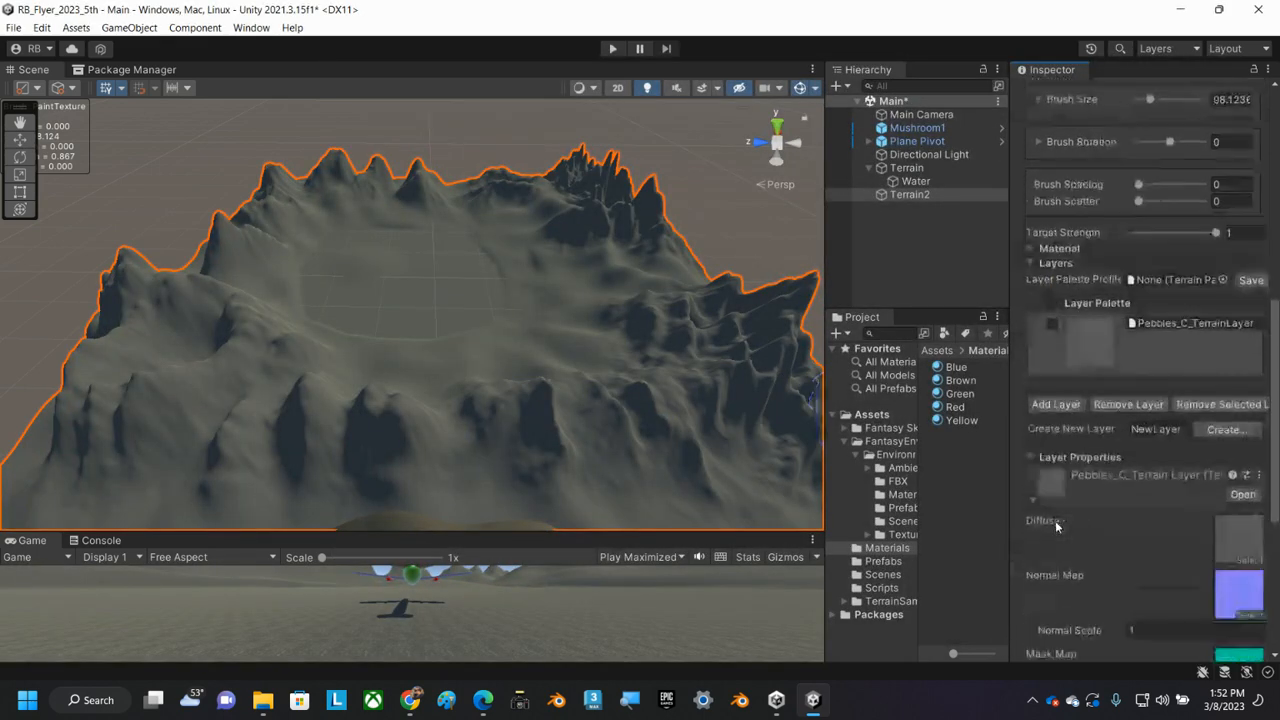
scroll(1090, 496, "down", 5)
scroll(1140, 482, "down", 1)
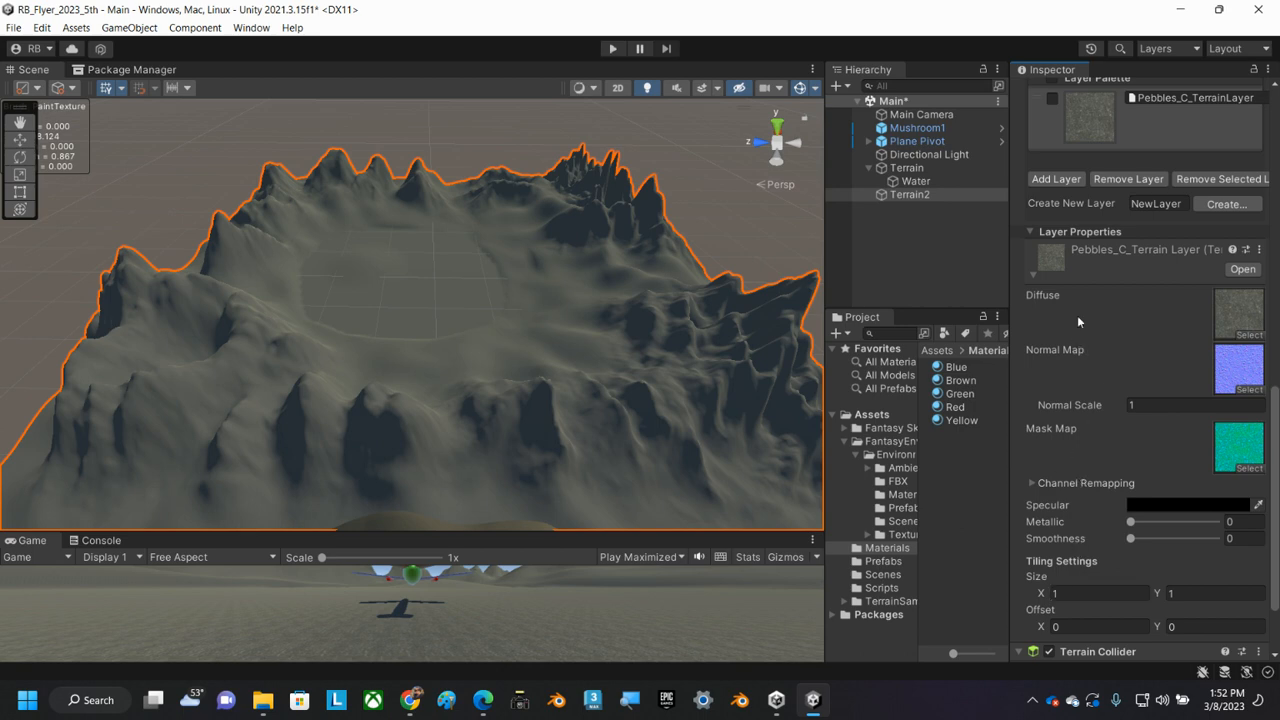
left_click(1141, 405)
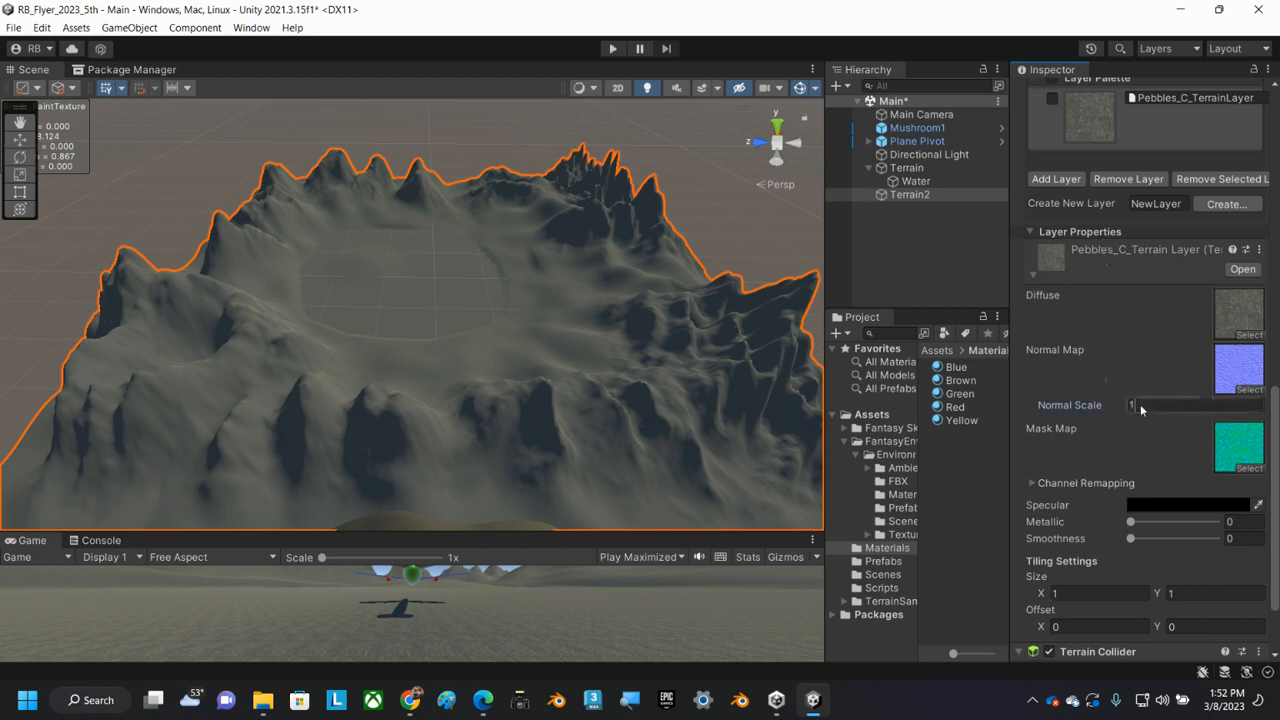
type("1.5")
Set the Pebbles_C layer's tiling size to 10 in both X and Y
left_click(1069, 593)
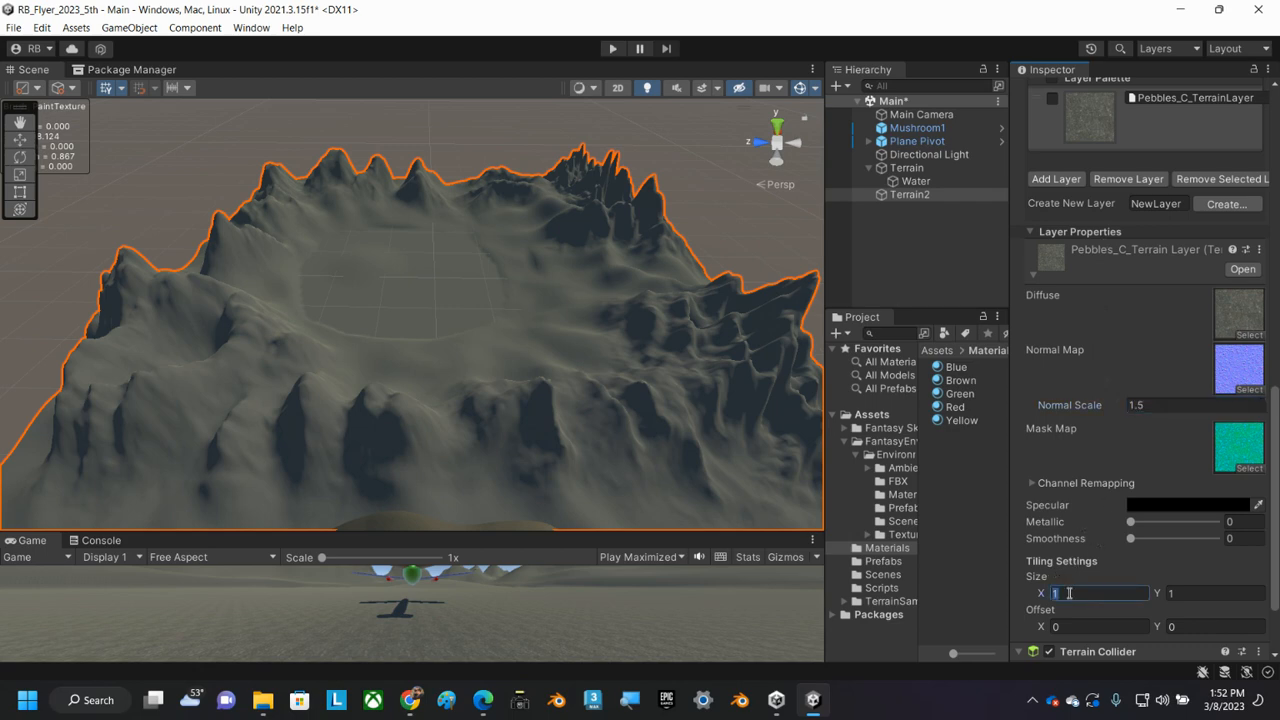
type("10")
key("Tab")
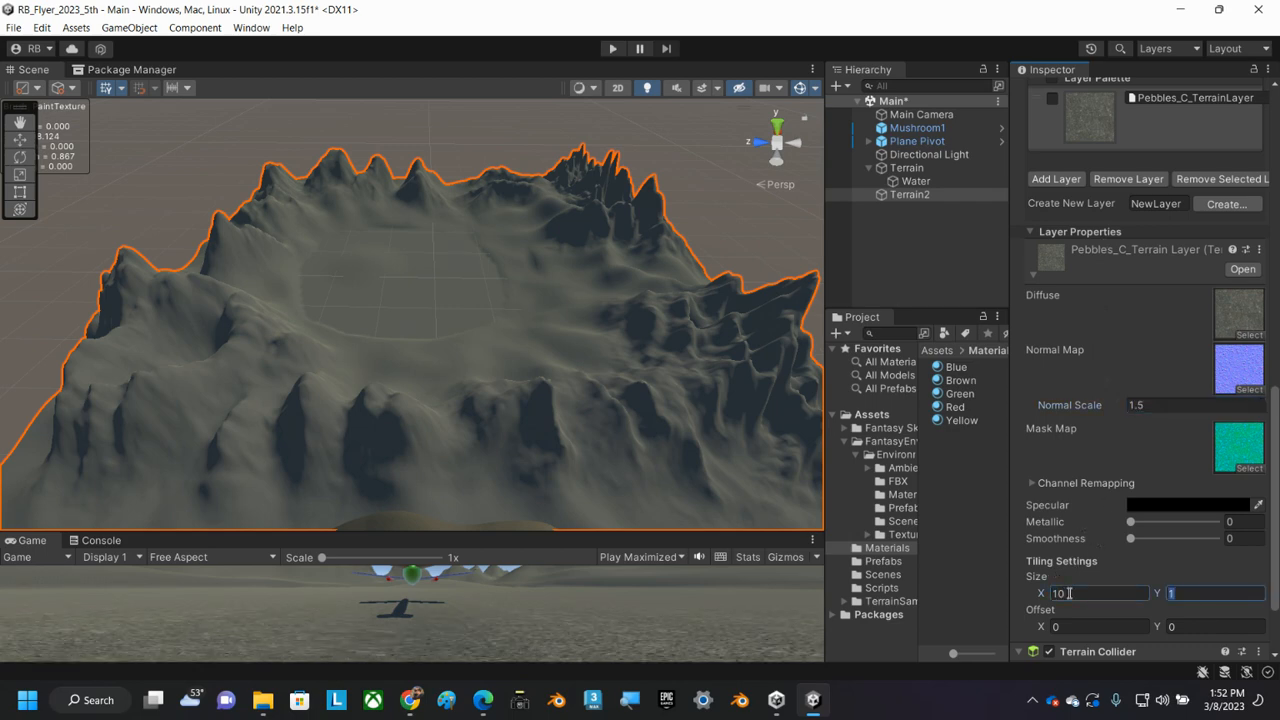
type("10")
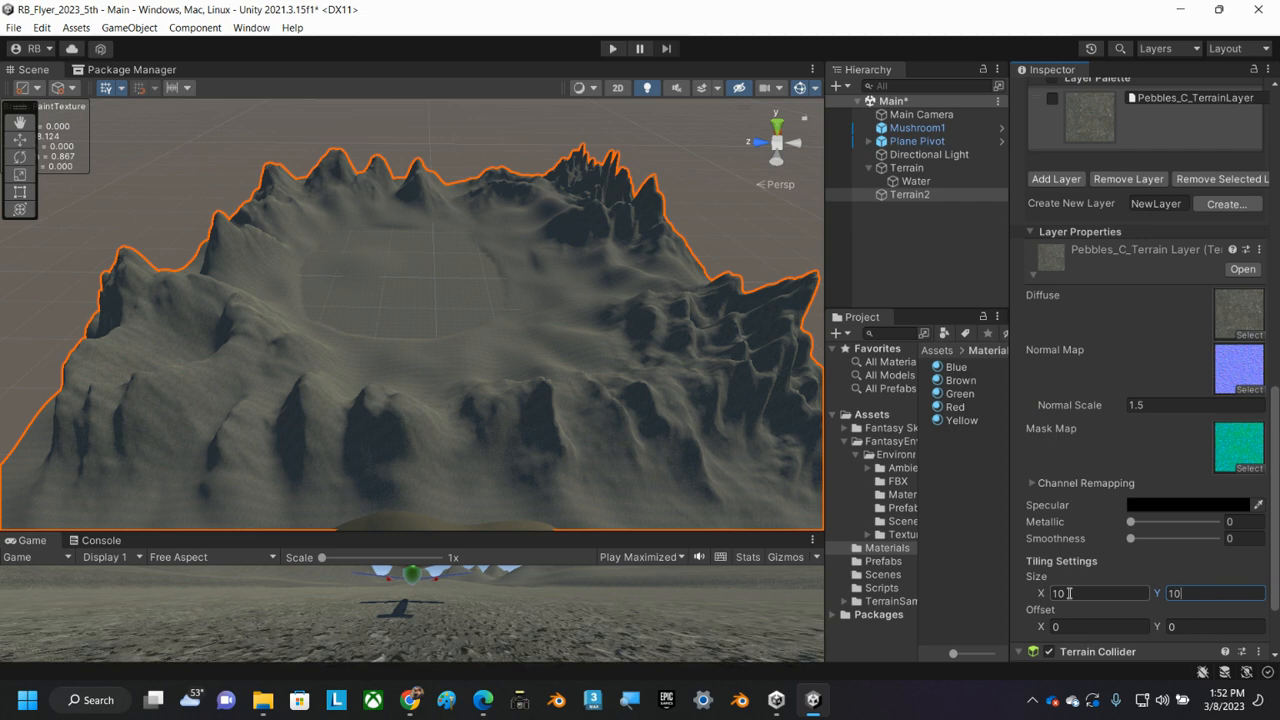
Play-test the scene by flying the plane over the pebble-textured terrain, and stop the game
left_click(613, 49)
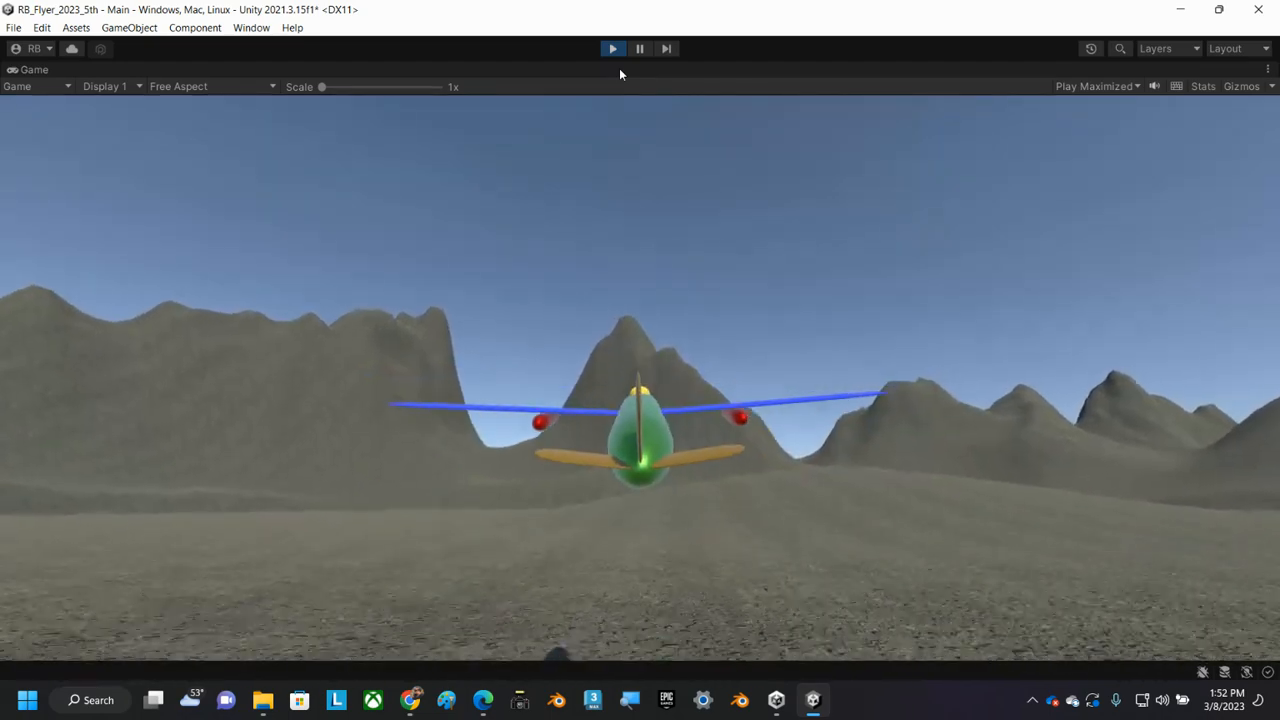
key("Down")
key("Left")
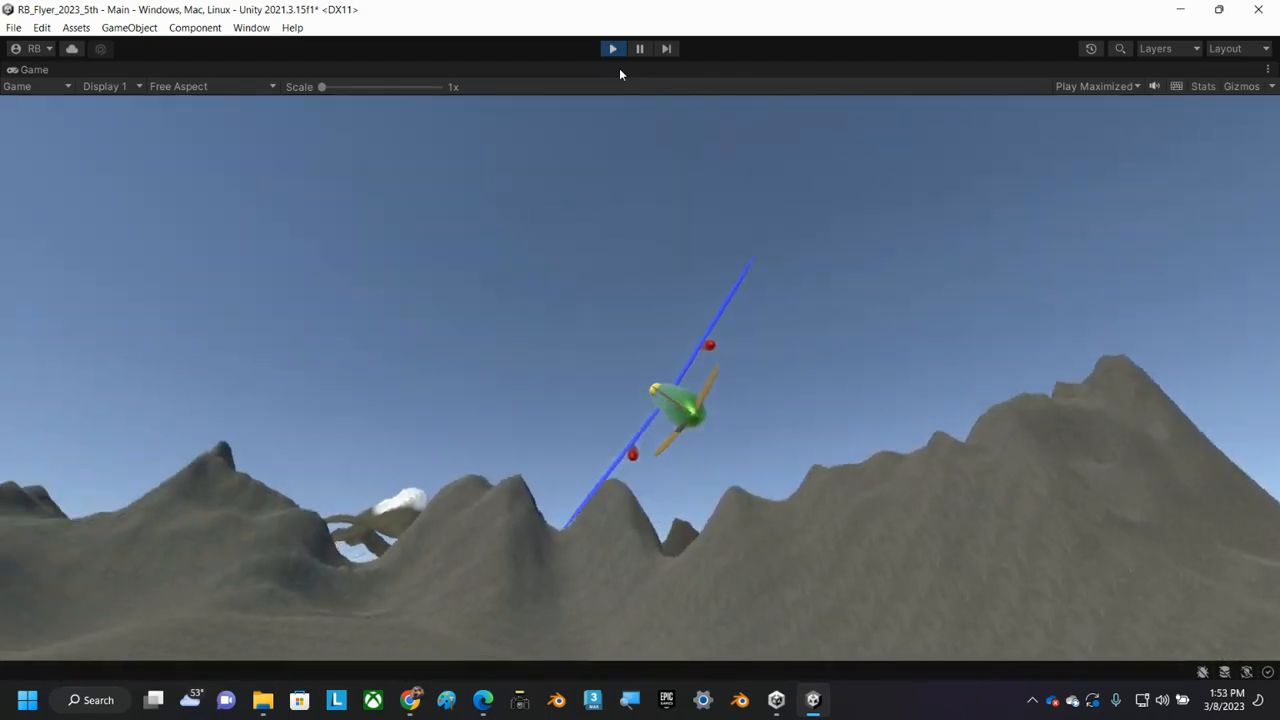
key("Right")
key("Up")
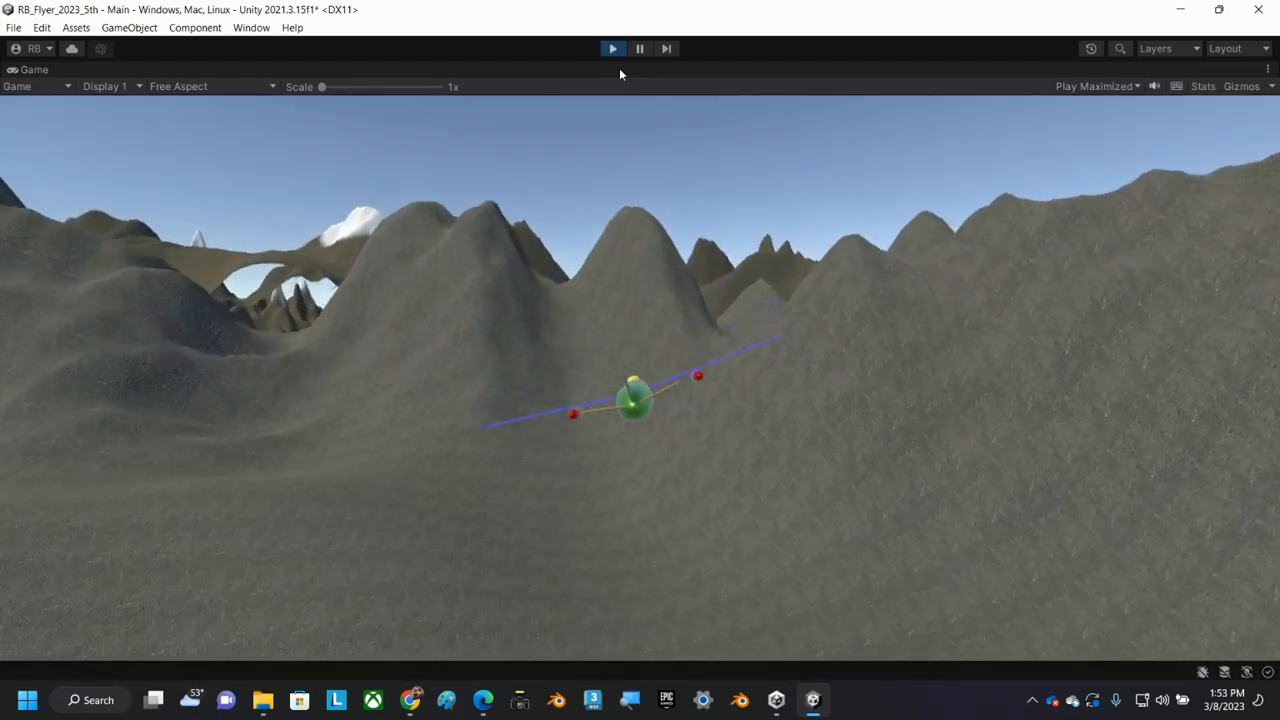
key("Left")
key("Down")
key("Right")
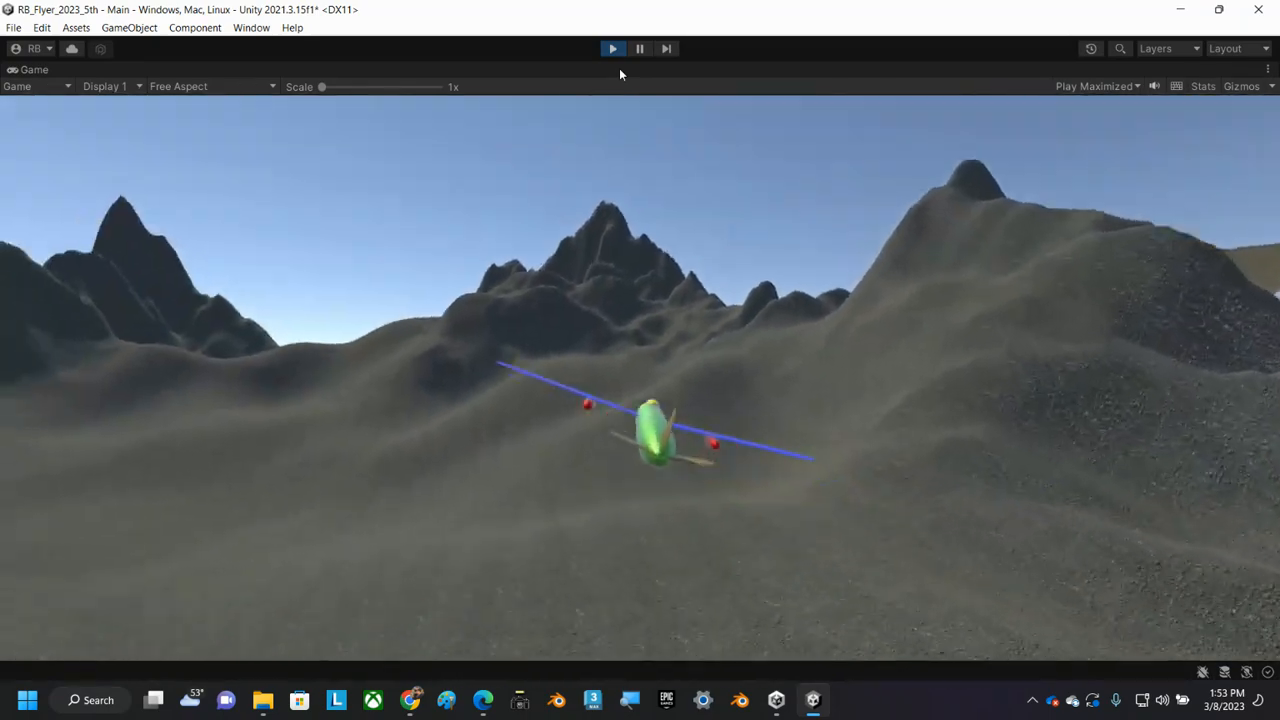
key("Down")
key("Left")
key("Up")
key("Down")
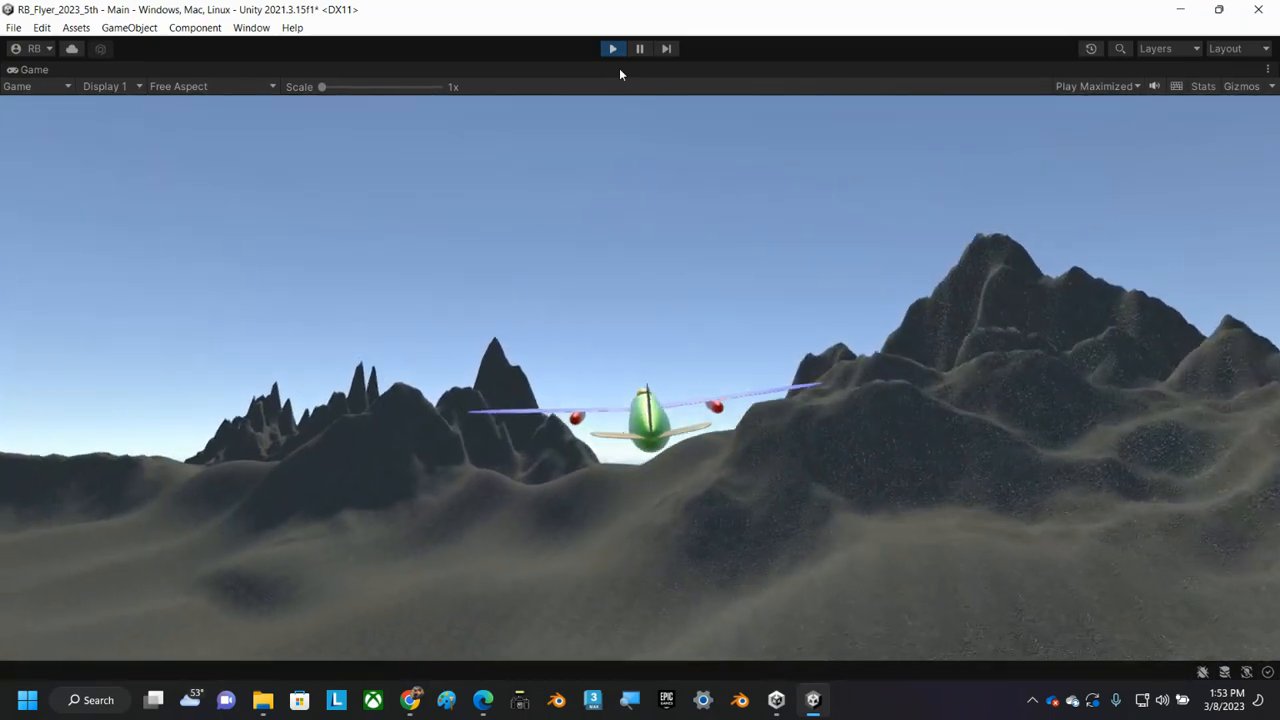
left_click(613, 48)
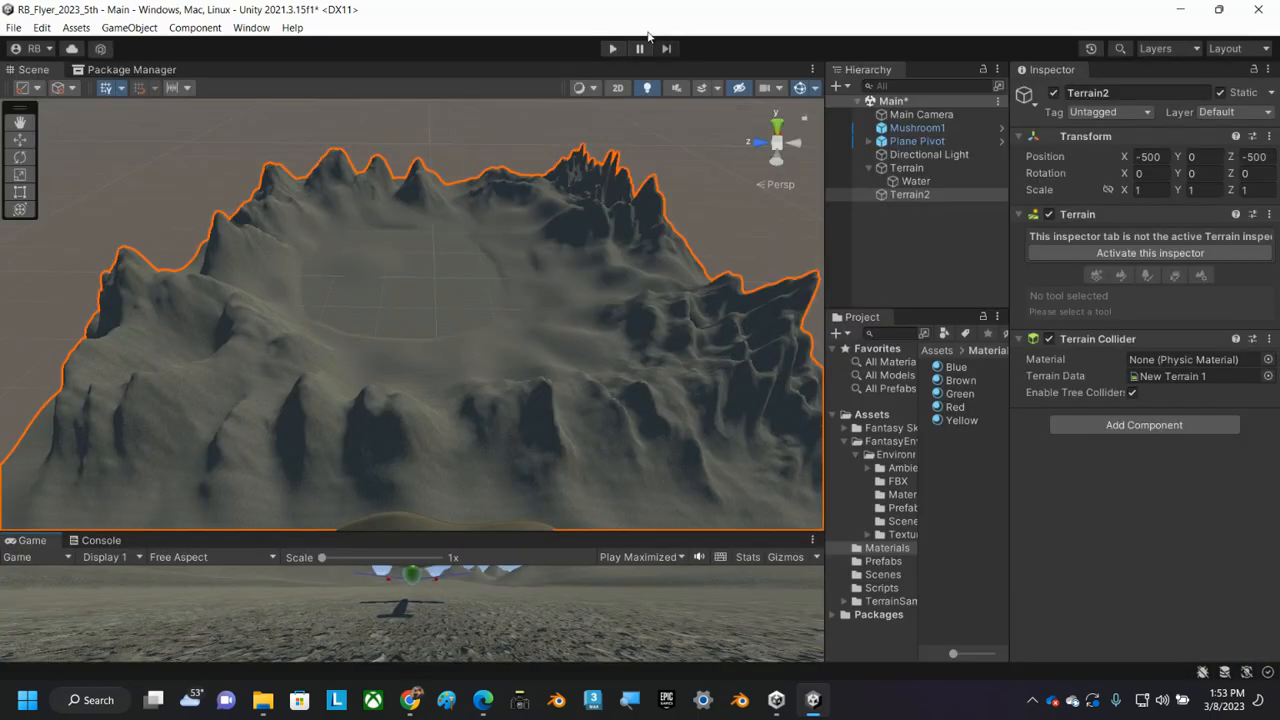
Reactivate the terrain inspector for Terrain2 and bring up its texture layer palette
scroll(461, 297, "down", 2)
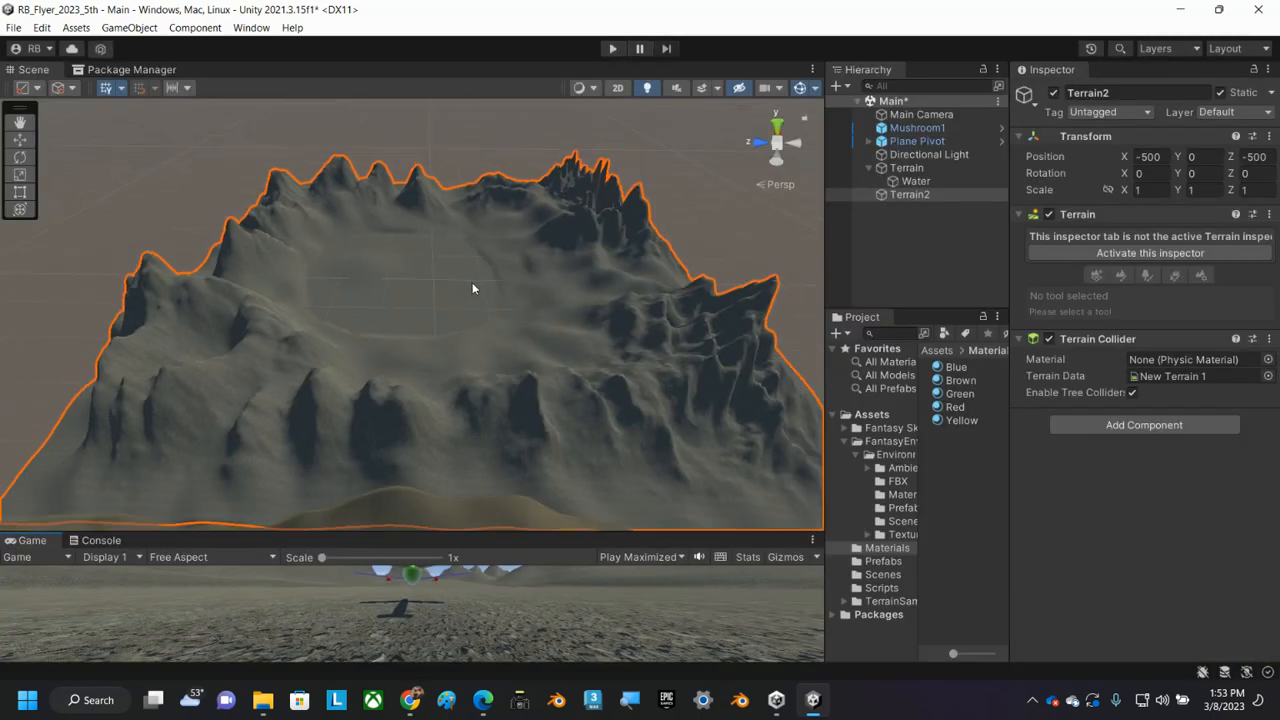
scroll(472, 288, "down", 2)
left_click(933, 194)
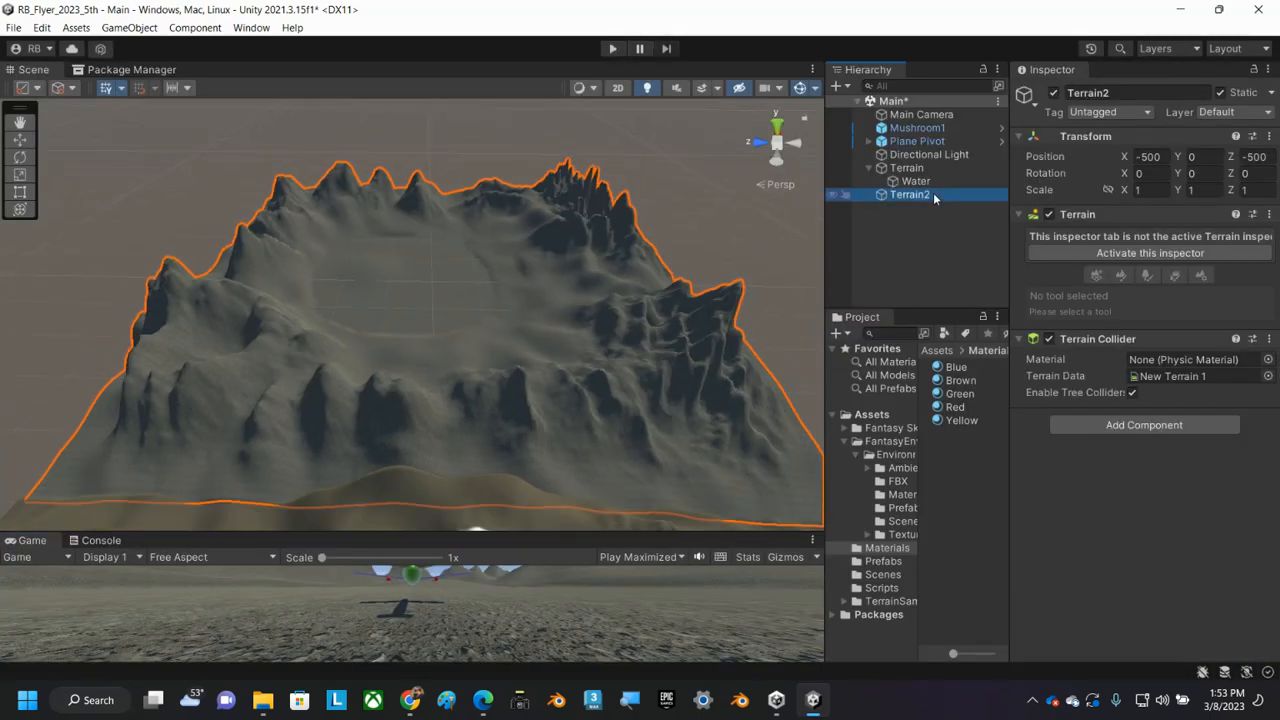
left_click(1090, 253)
scroll(1119, 438, "down", 6)
scroll(1114, 421, "down", 3)
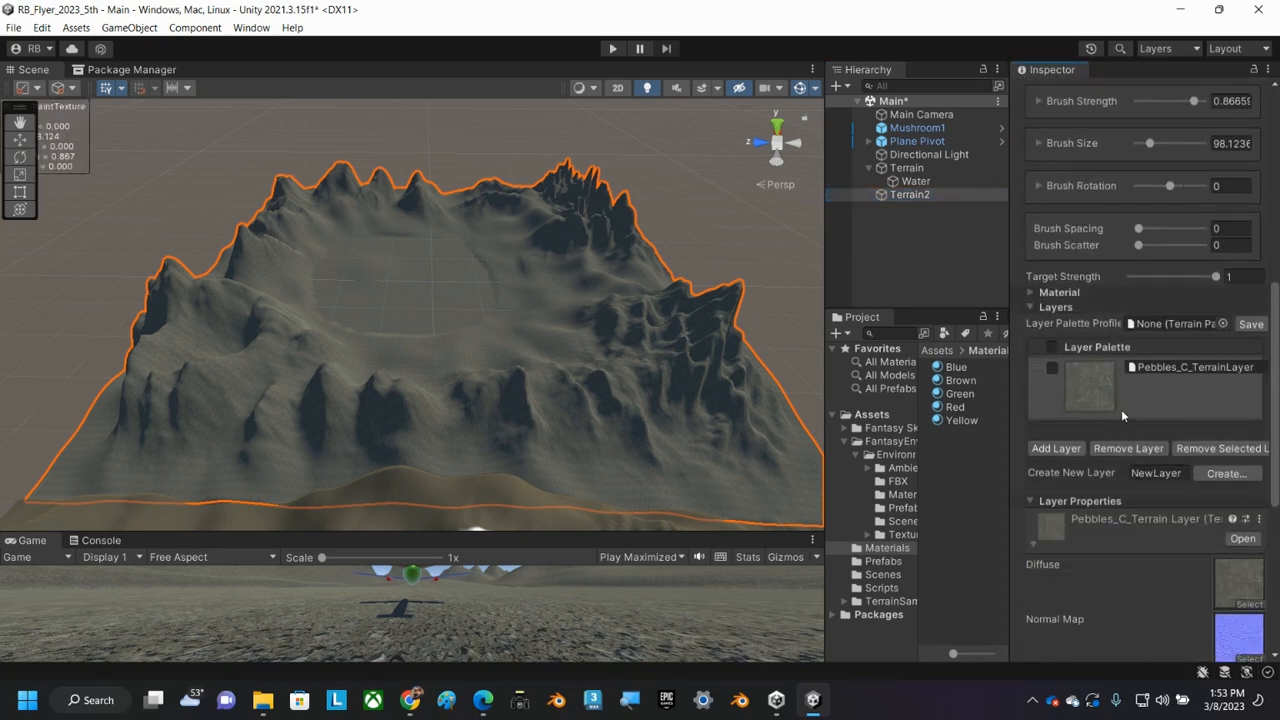
Add the TerrainGrass and Snow_TerrainLayer layers to Terrain2's layer palette
left_click(1058, 449)
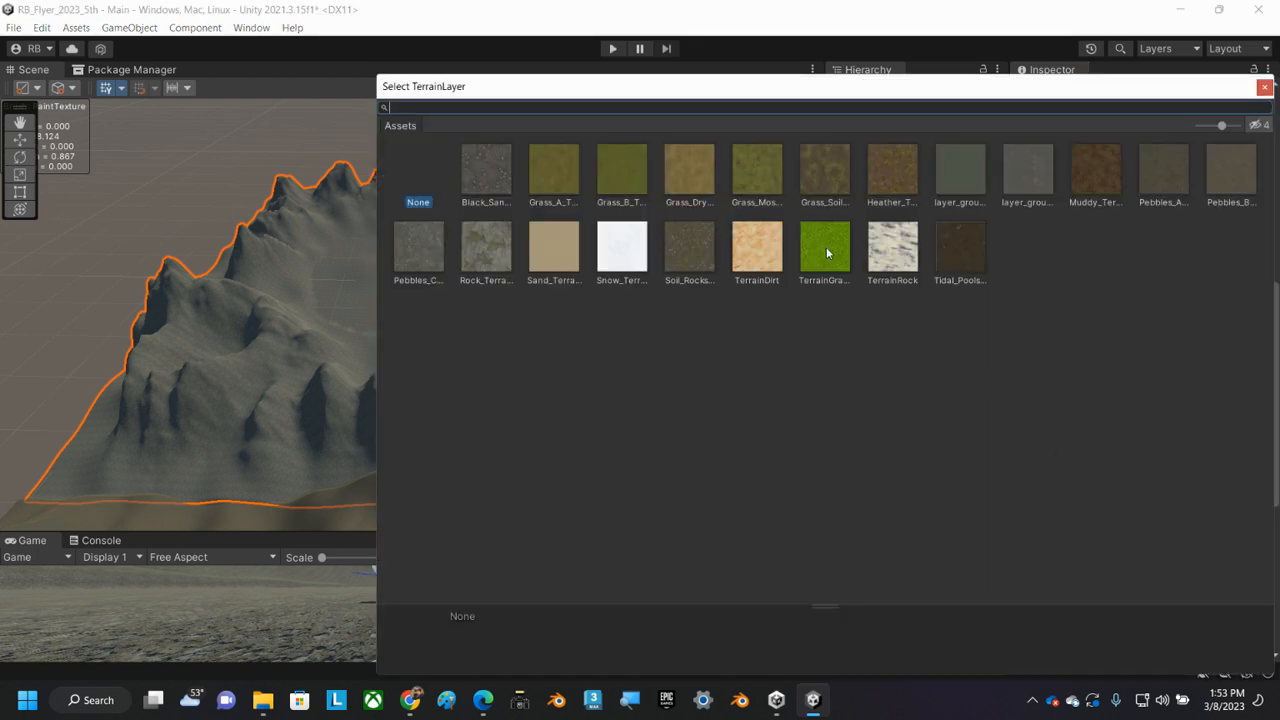
double_click(826, 247)
left_click(1065, 508)
double_click(621, 246)
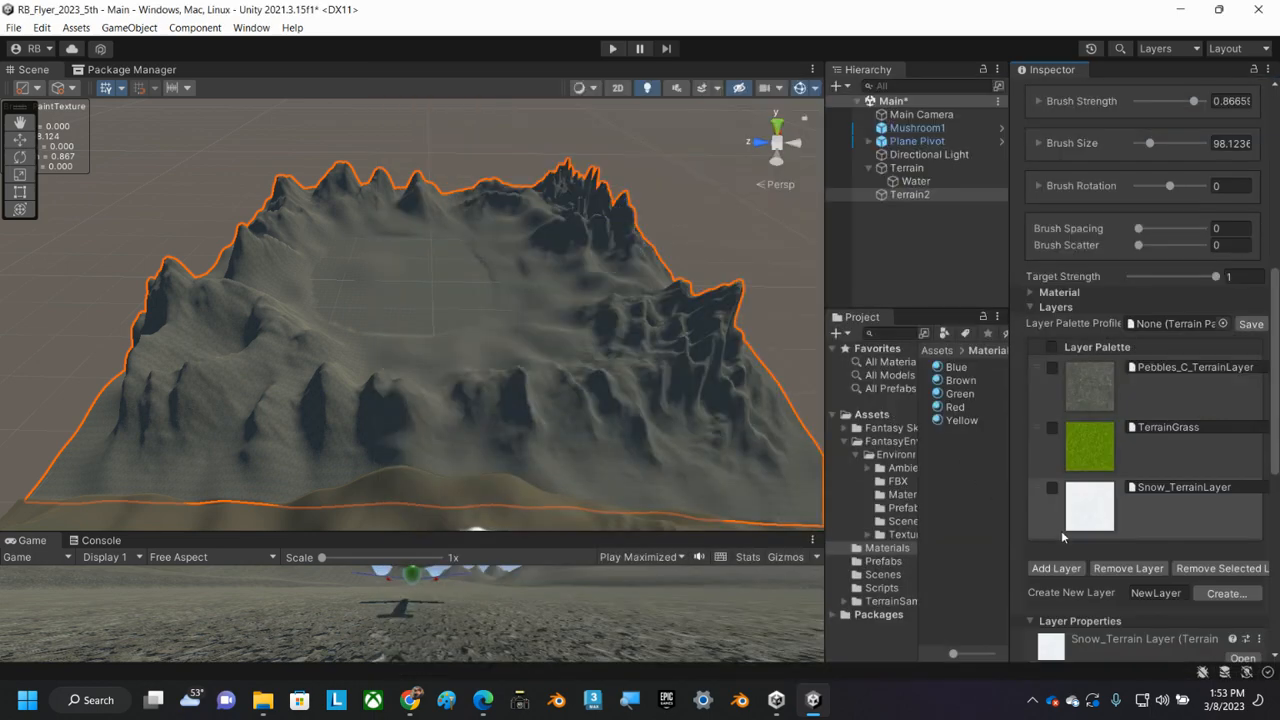
Add the Tidal_Pools, Muddy and Rock terrain layers to Terrain2's layer palette
left_click(1055, 568)
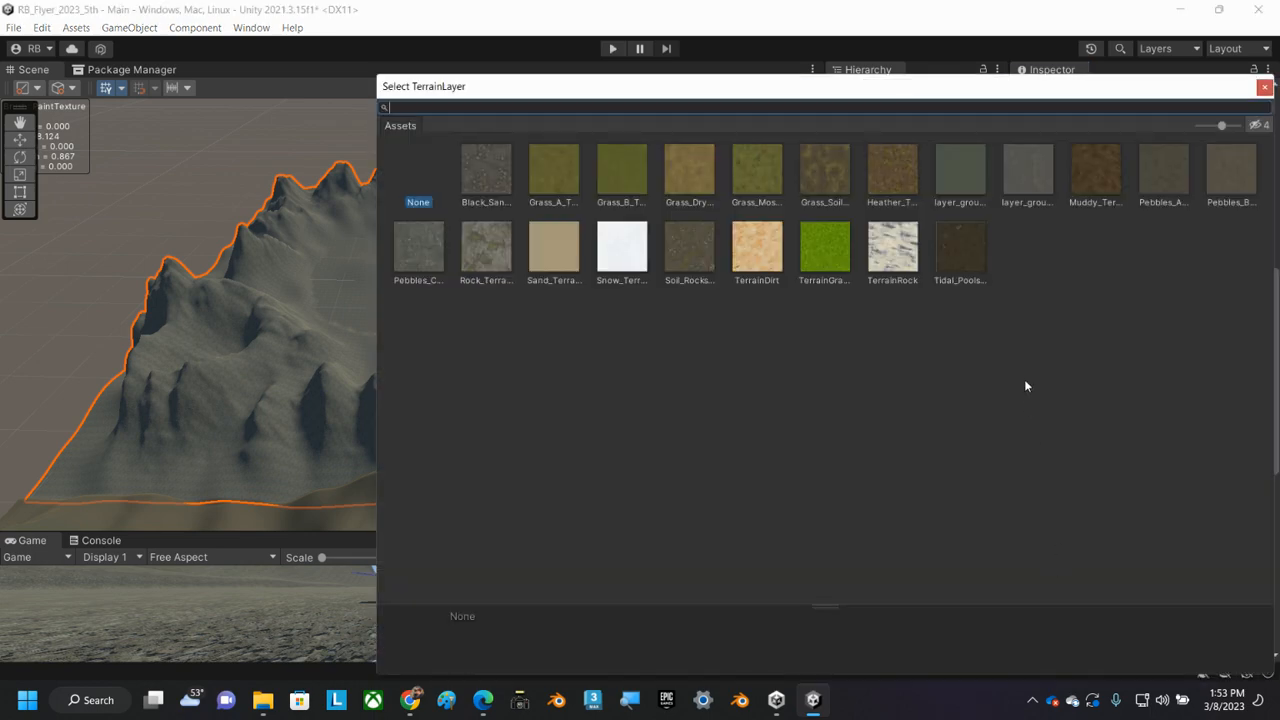
double_click(962, 252)
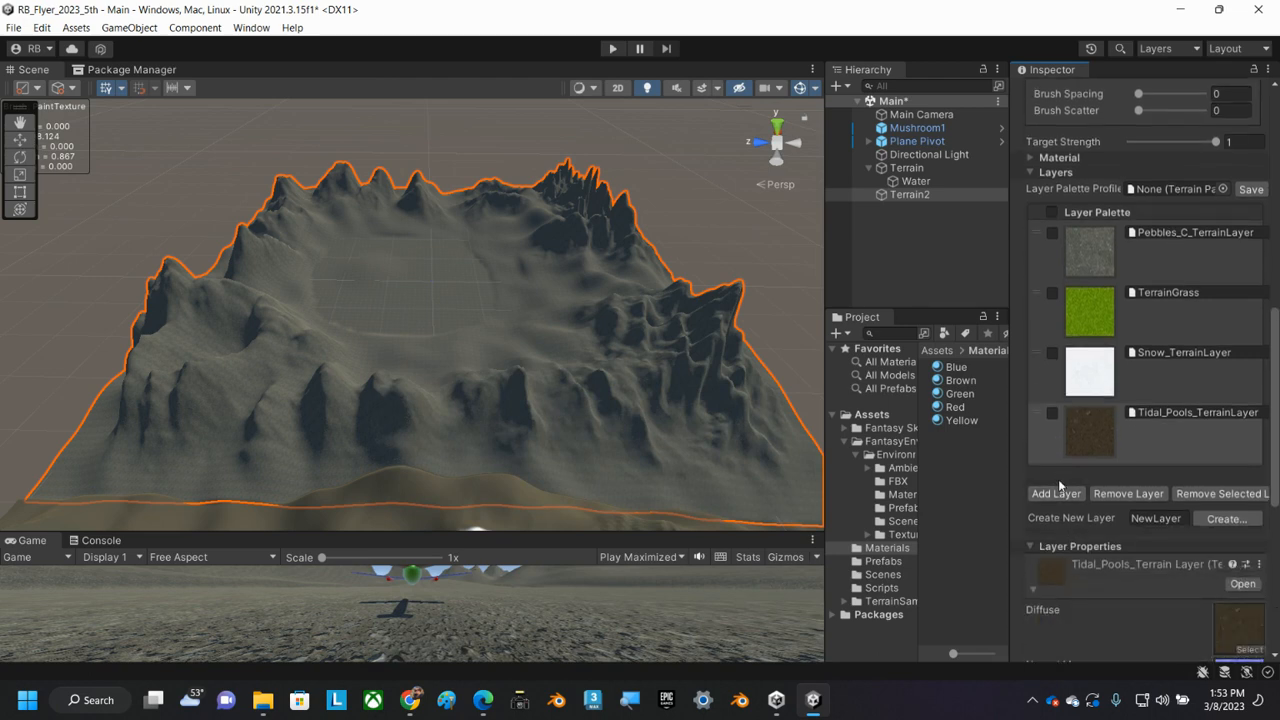
left_click(1058, 485)
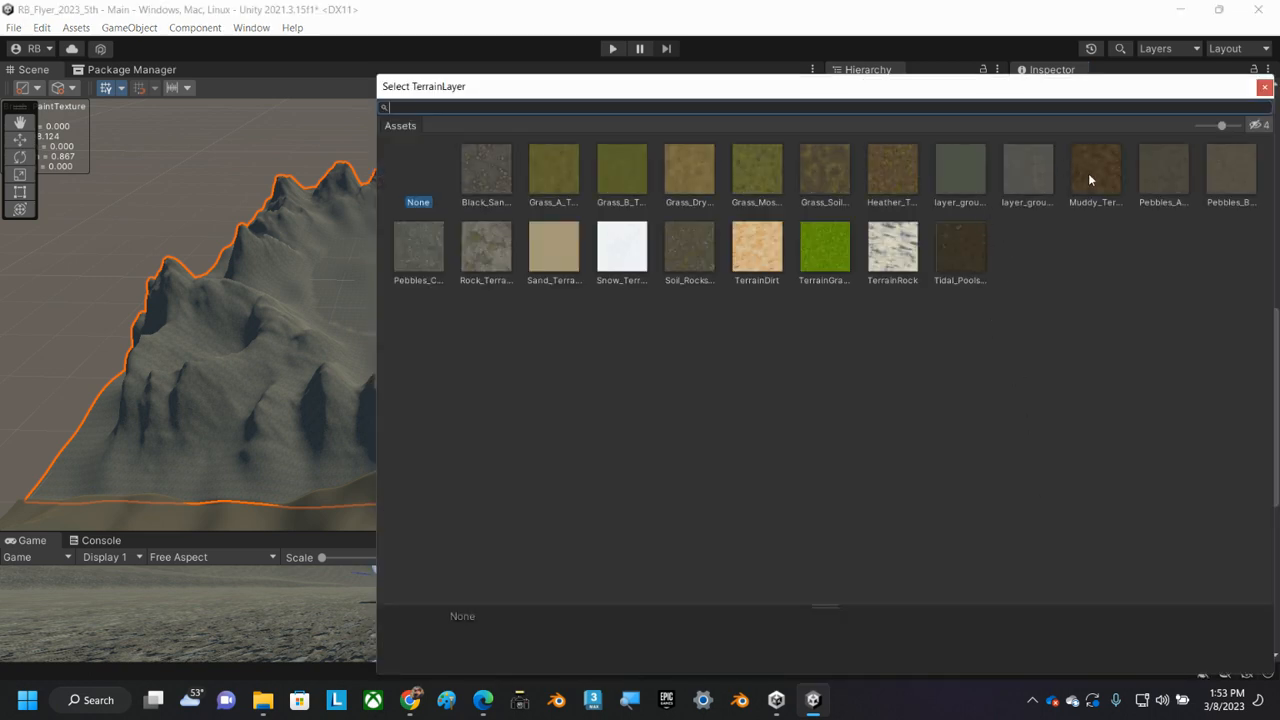
double_click(1097, 170)
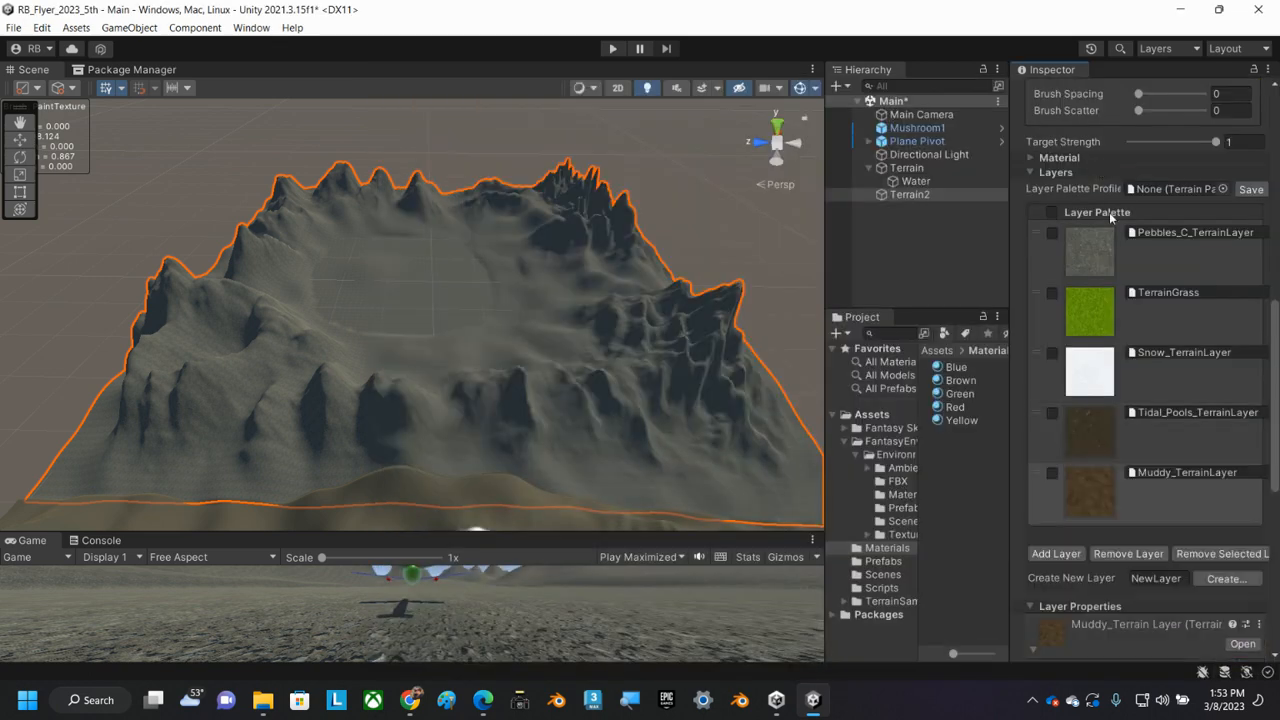
left_click(1058, 554)
double_click(489, 250)
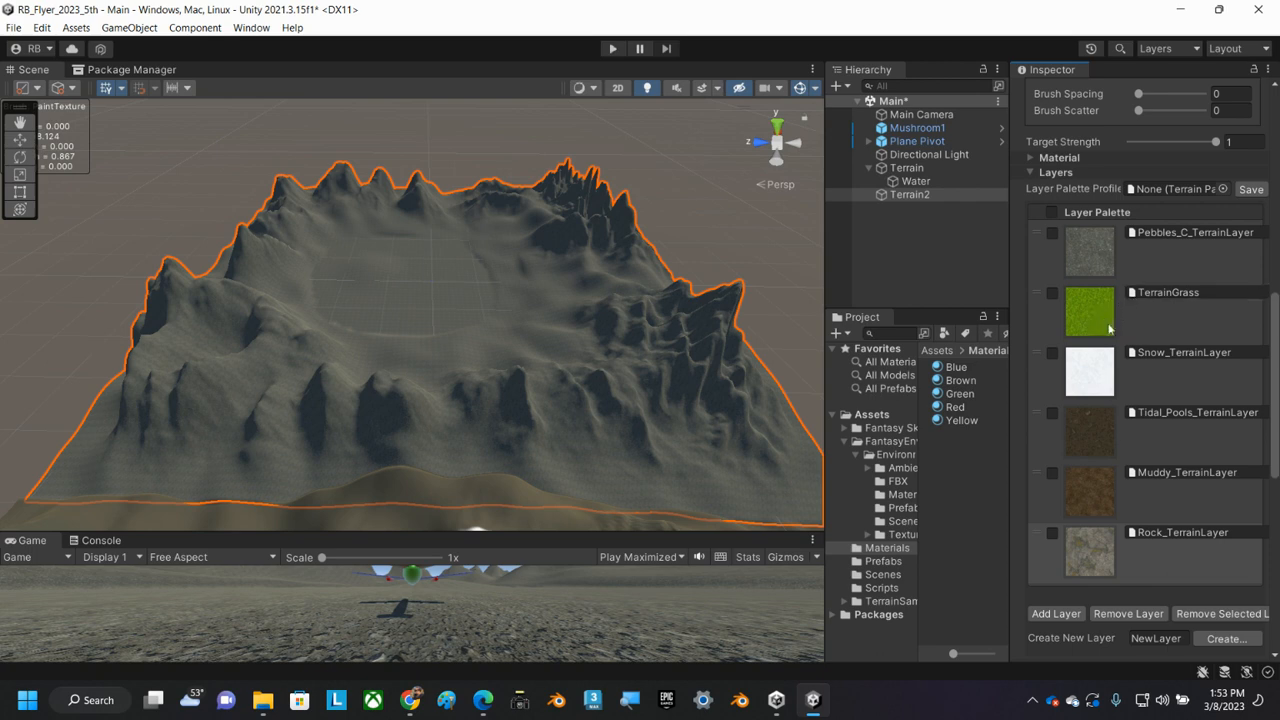
Choose the TerrainGrass layer for painting and enlarge the brush size to about 206.4
scroll(1108, 328, "up", 3)
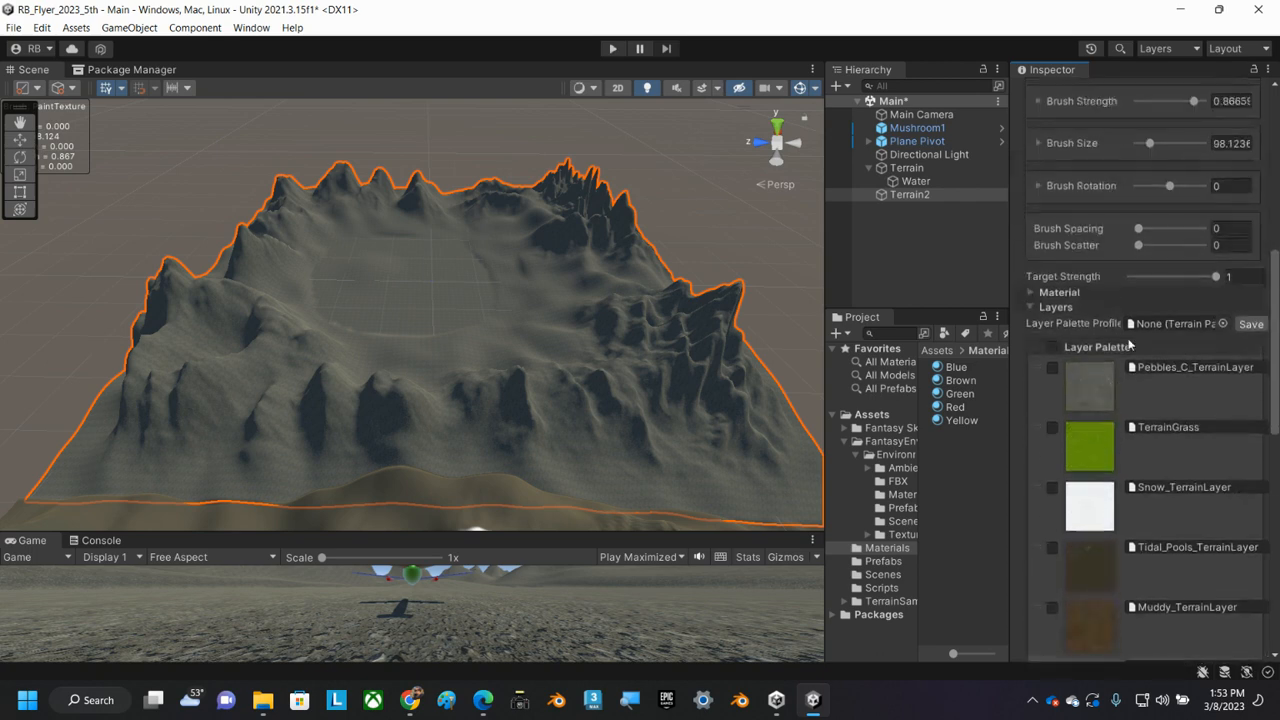
left_click(1088, 449)
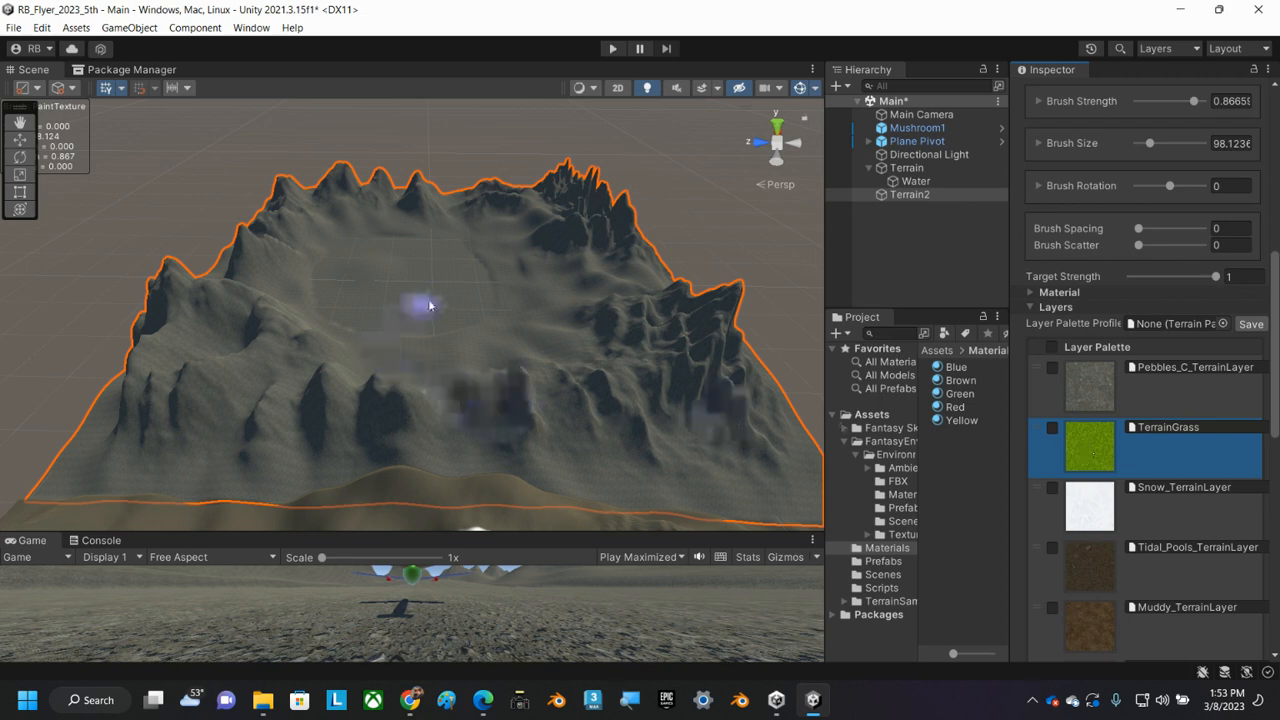
scroll(1203, 178, "up", 1)
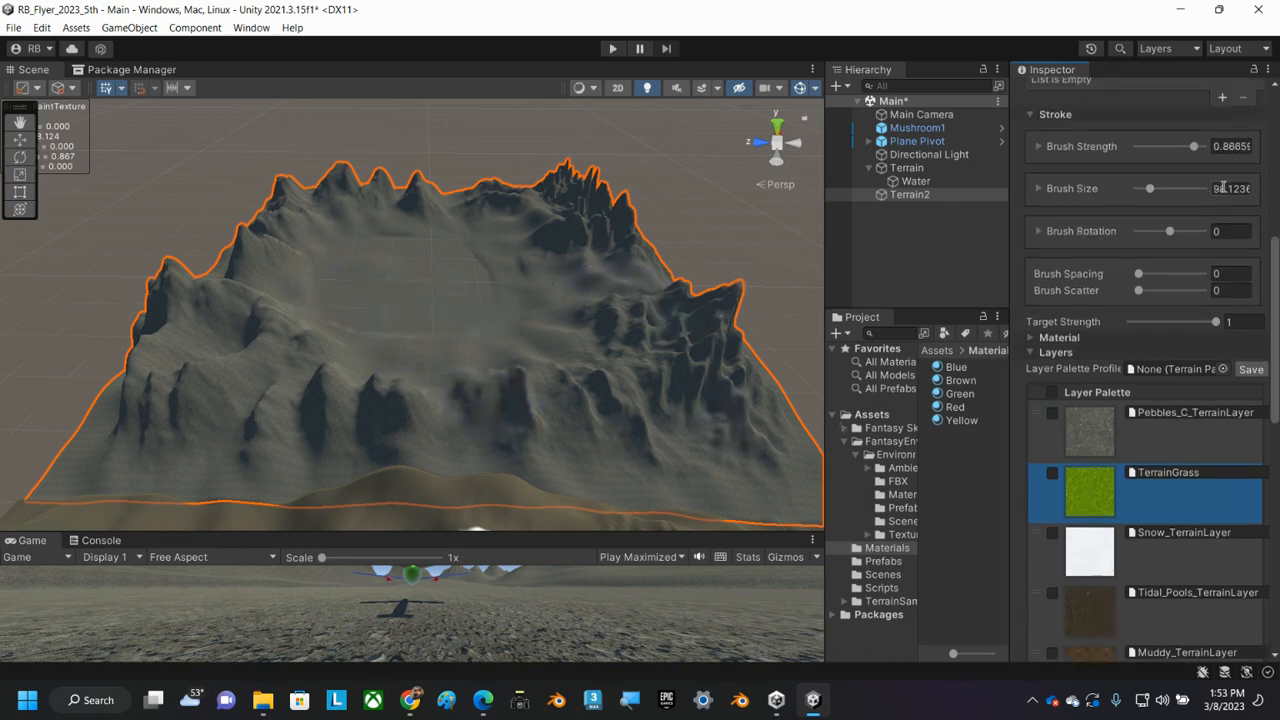
left_click_drag(1149, 190, 1164, 190)
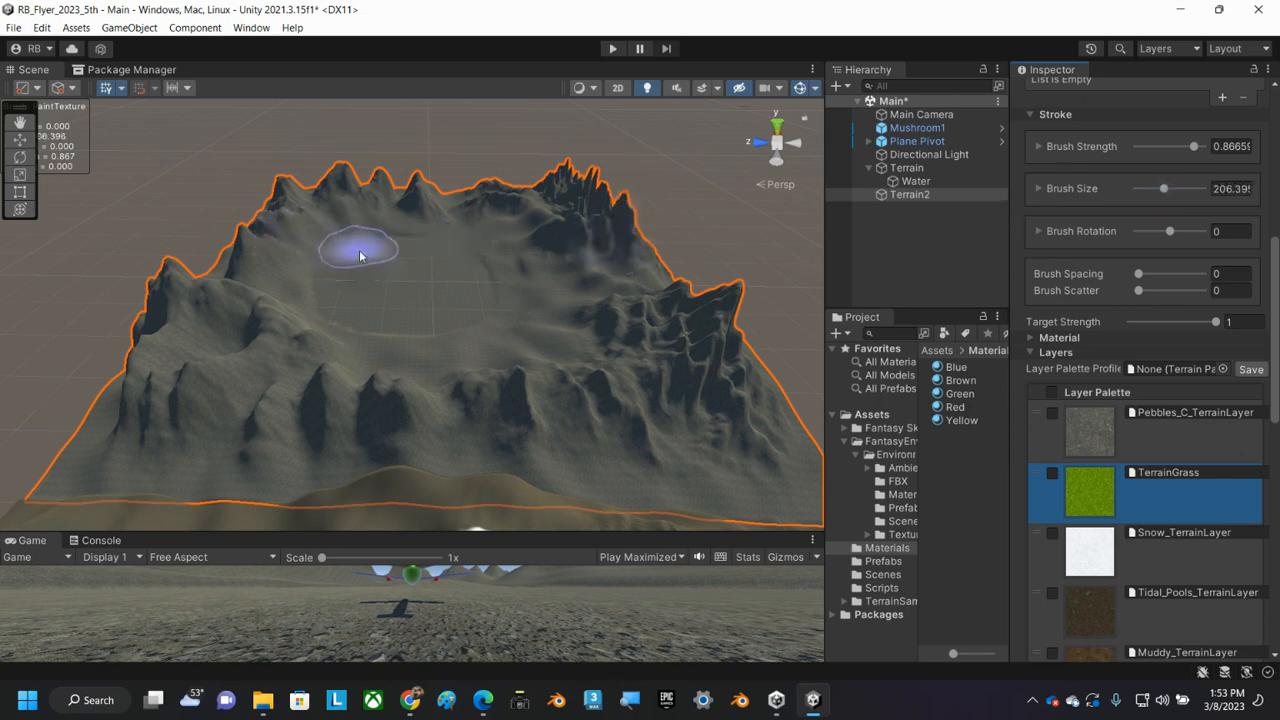
Set the texture painting brush strength to 0.8
scroll(1111, 216, "up", 6)
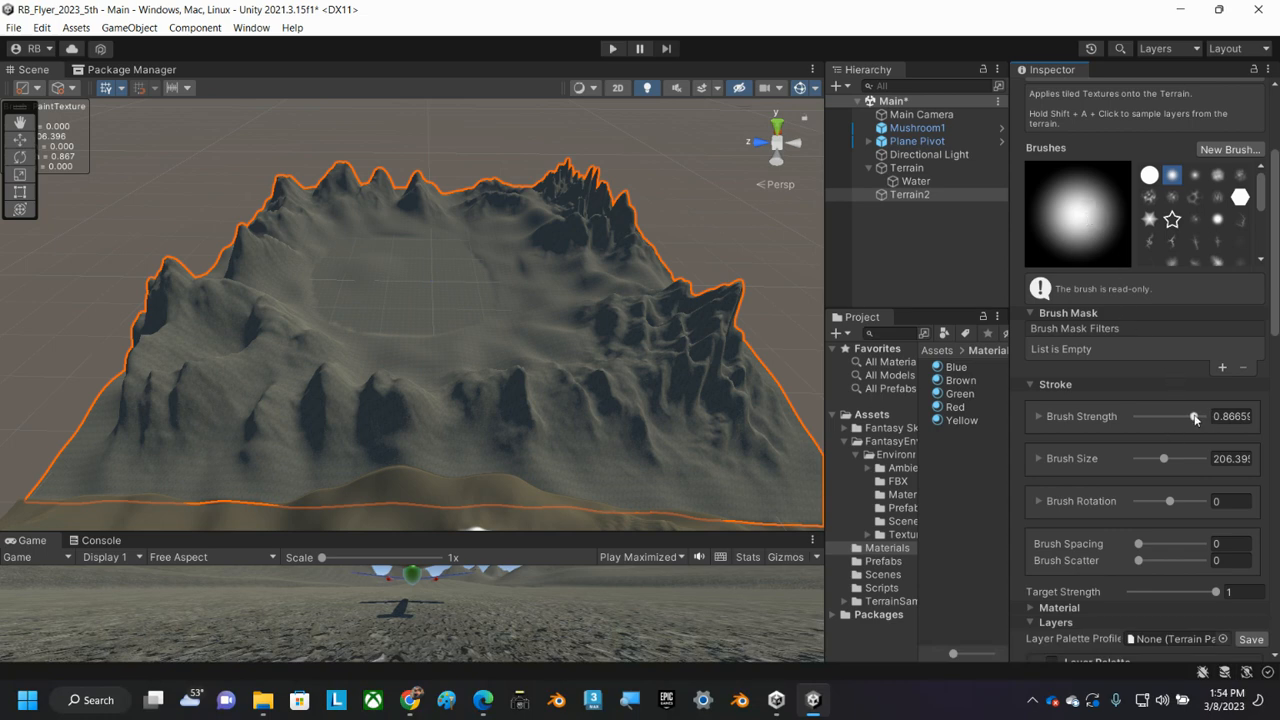
left_click_drag(1195, 419, 1190, 421)
left_click(1237, 415)
type("0.8")
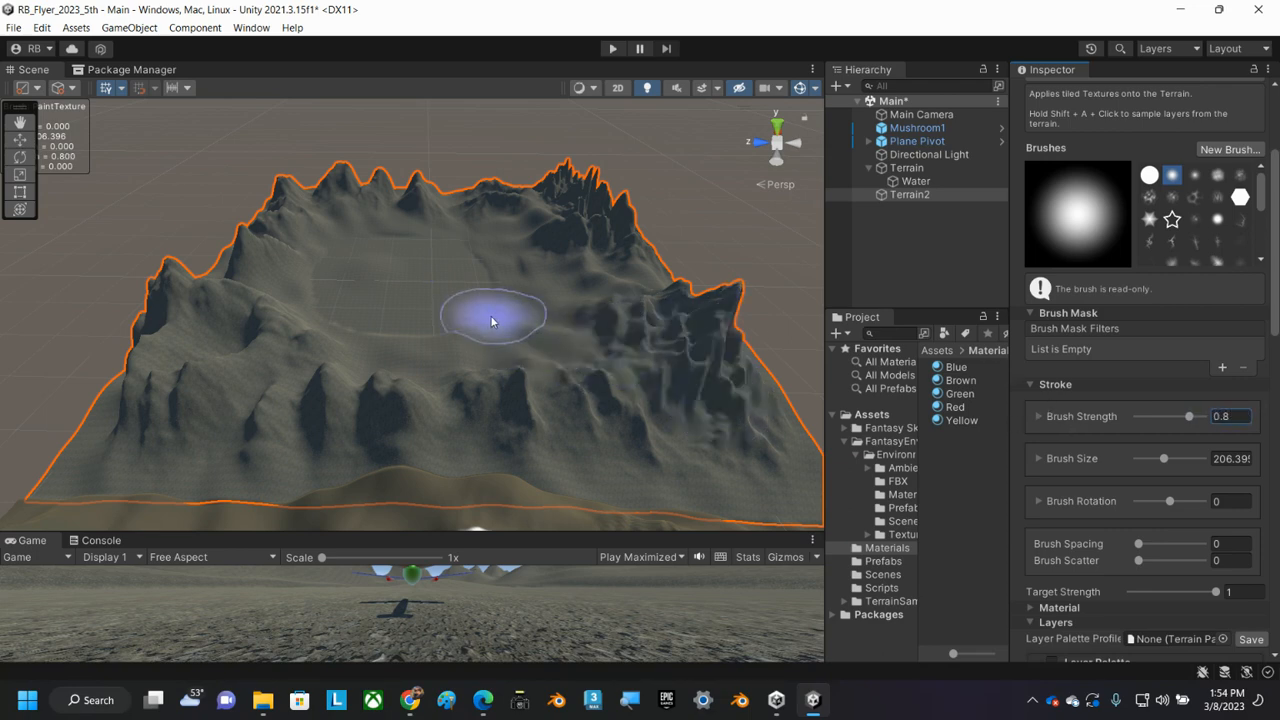
Paint the TerrainGrass texture over the whole central basin of Terrain2, out to the foot of the surrounding mountains
left_click(359, 264)
mouse_move(360, 259)
left_mouse_down()
mouse_move(348, 275)
mouse_move(372, 314)
mouse_move(453, 315)
mouse_move(472, 288)
mouse_move(456, 262)
mouse_move(406, 251)
mouse_move(420, 277)
mouse_move(405, 289)
mouse_move(575, 257)
mouse_move(622, 303)
mouse_move(623, 363)
mouse_move(494, 209)
mouse_move(295, 212)
mouse_move(250, 240)
mouse_move(290, 220)
mouse_move(240, 283)
mouse_move(214, 363)
mouse_move(231, 383)
mouse_move(382, 376)
left_mouse_up()
scroll(406, 288, "up", 5)
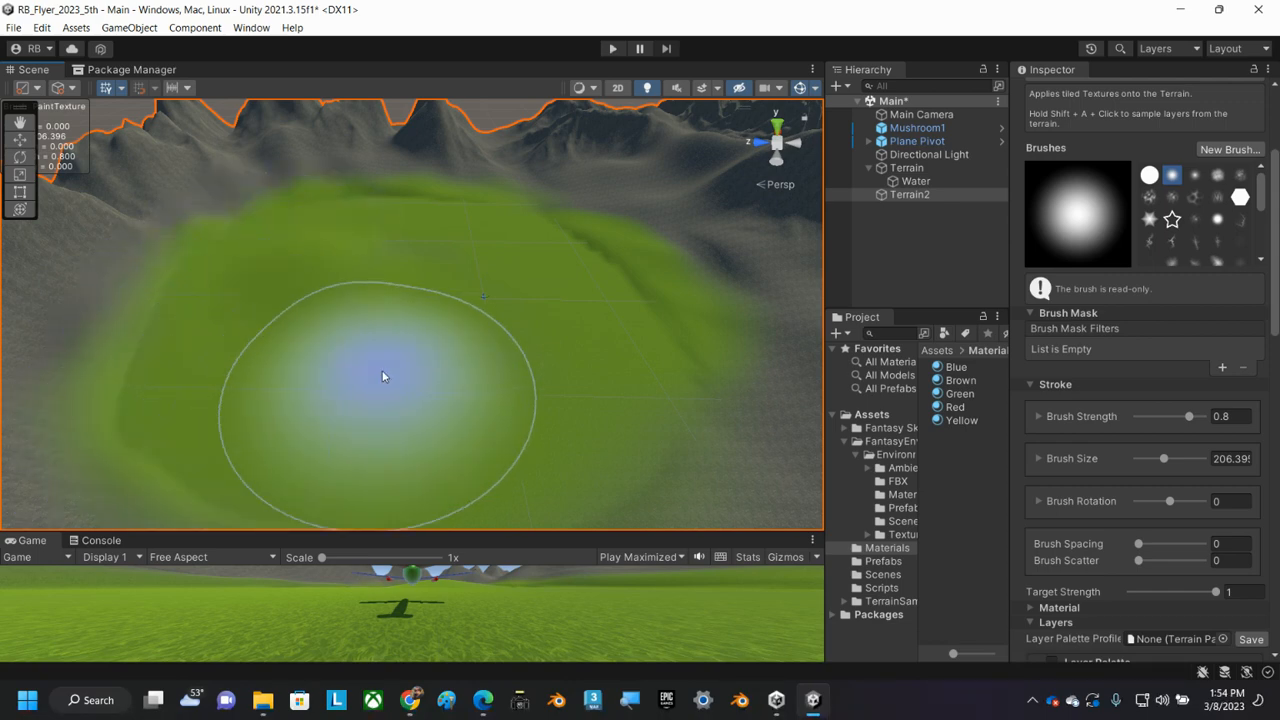
scroll(382, 376, "down", 3)
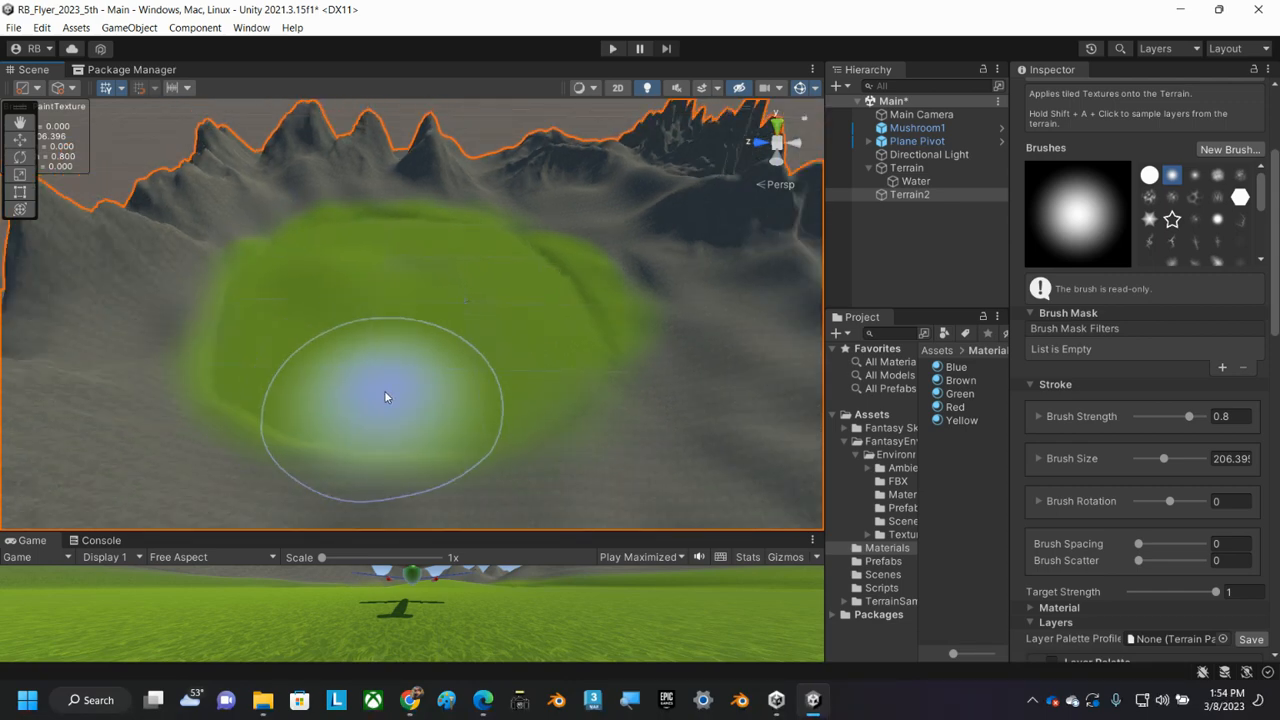
mouse_move(488, 394)
left_mouse_down()
mouse_move(537, 380)
mouse_move(591, 340)
mouse_move(595, 311)
left_mouse_up()
scroll(514, 366, "down", 4)
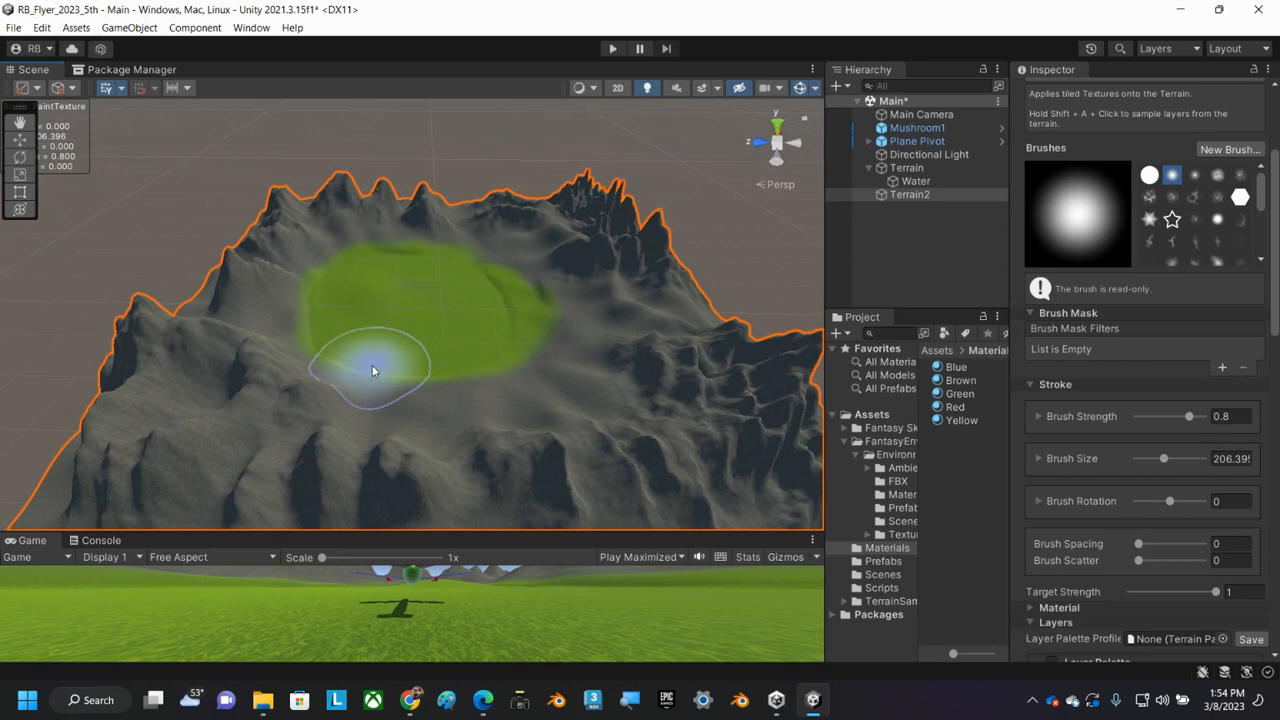
mouse_move(421, 376)
left_mouse_down()
mouse_move(397, 386)
mouse_move(537, 380)
mouse_move(571, 357)
mouse_move(514, 263)
mouse_move(491, 251)
mouse_move(363, 251)
mouse_move(331, 289)
mouse_move(409, 363)
mouse_move(444, 373)
mouse_move(400, 389)
mouse_move(609, 294)
mouse_move(700, 385)
mouse_move(832, 360)
mouse_move(706, 405)
left_mouse_up()
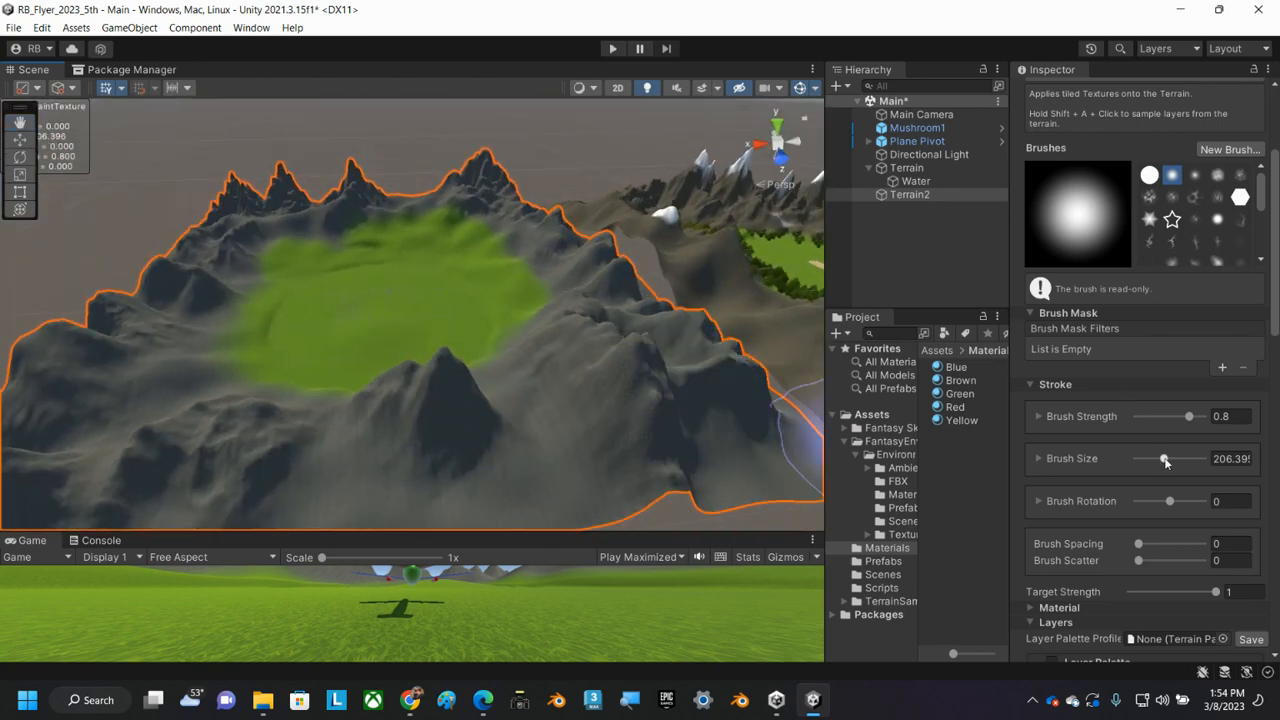
Reduce the brush size to about 40.8 and paint grass from the basin through the gap beside the pointed peak
left_click_drag(1167, 457, 1143, 462)
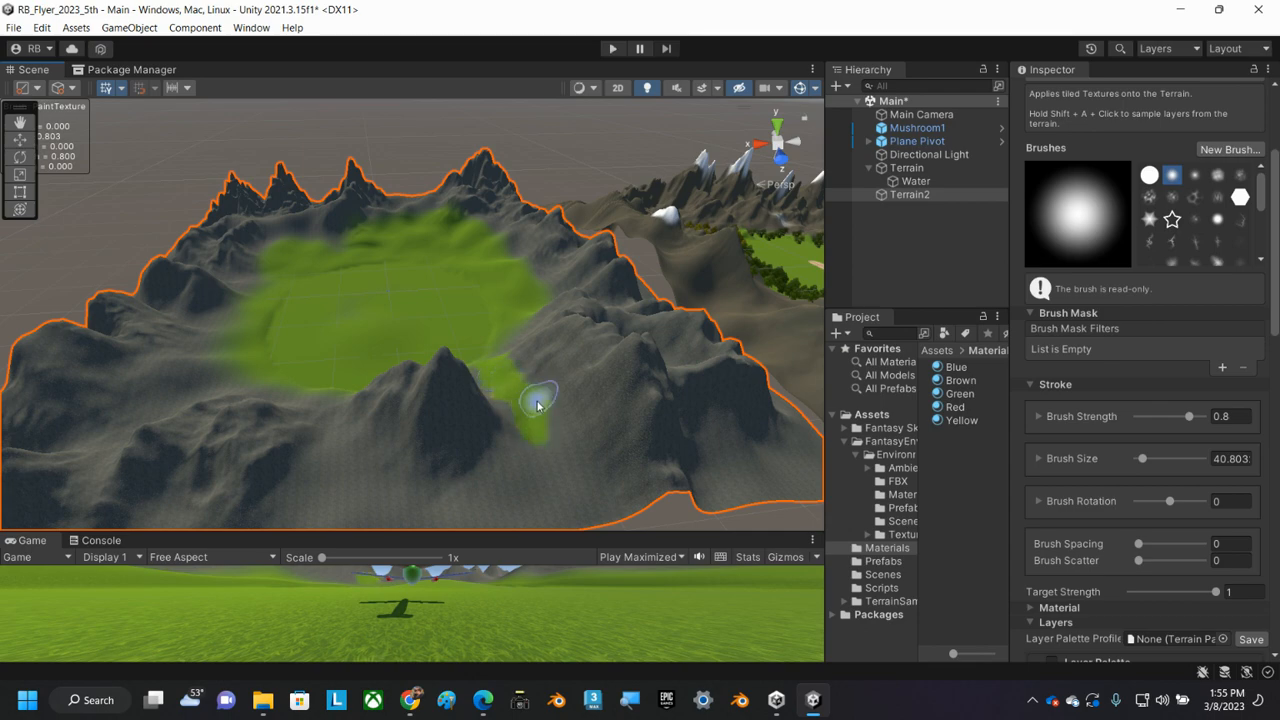
key("f")
scroll(245, 318, "down", 5)
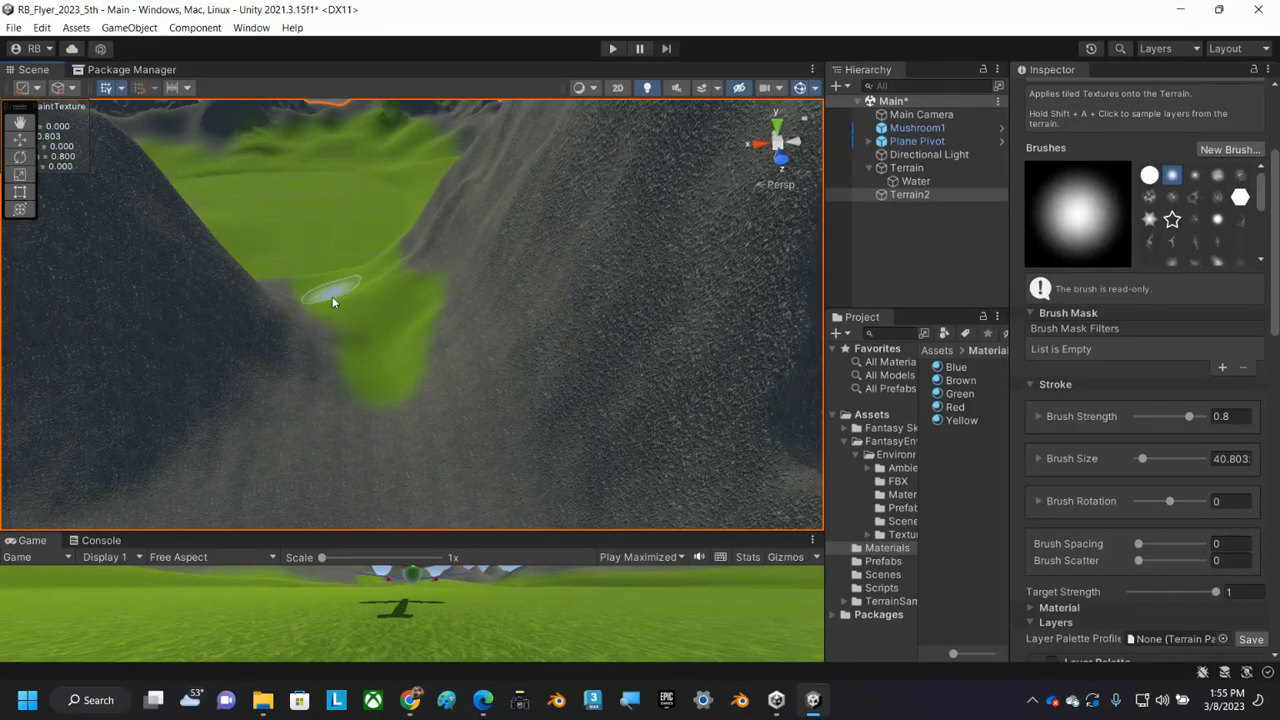
mouse_move(333, 301)
left_mouse_down()
mouse_move(334, 360)
mouse_move(391, 334)
mouse_move(405, 381)
mouse_move(366, 363)
mouse_move(329, 400)
mouse_move(331, 429)
mouse_move(373, 460)
mouse_move(366, 380)
mouse_move(338, 307)
left_mouse_up()
mouse_move(335, 260)
left_mouse_down("alt")
mouse_move(249, 406)
mouse_move(280, 350)
left_mouse_up("alt")
left_click_drag(403, 194, 412, 204)
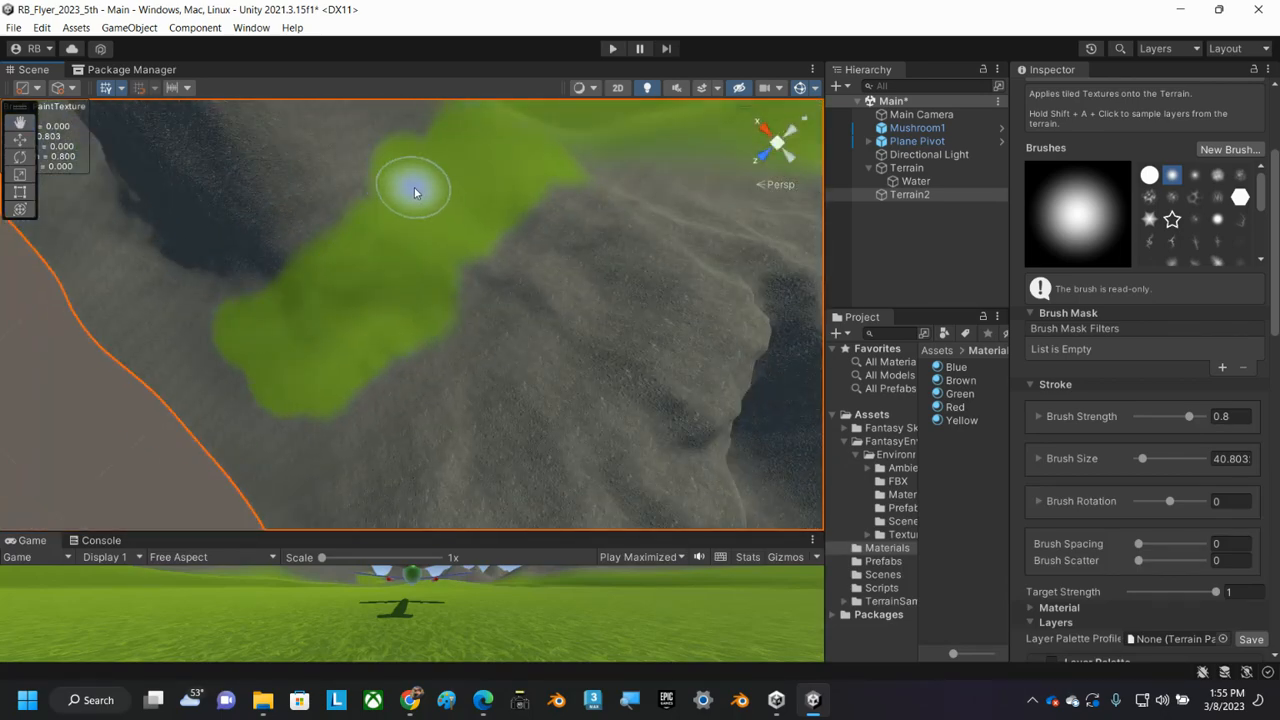
scroll(426, 194, "down", 3)
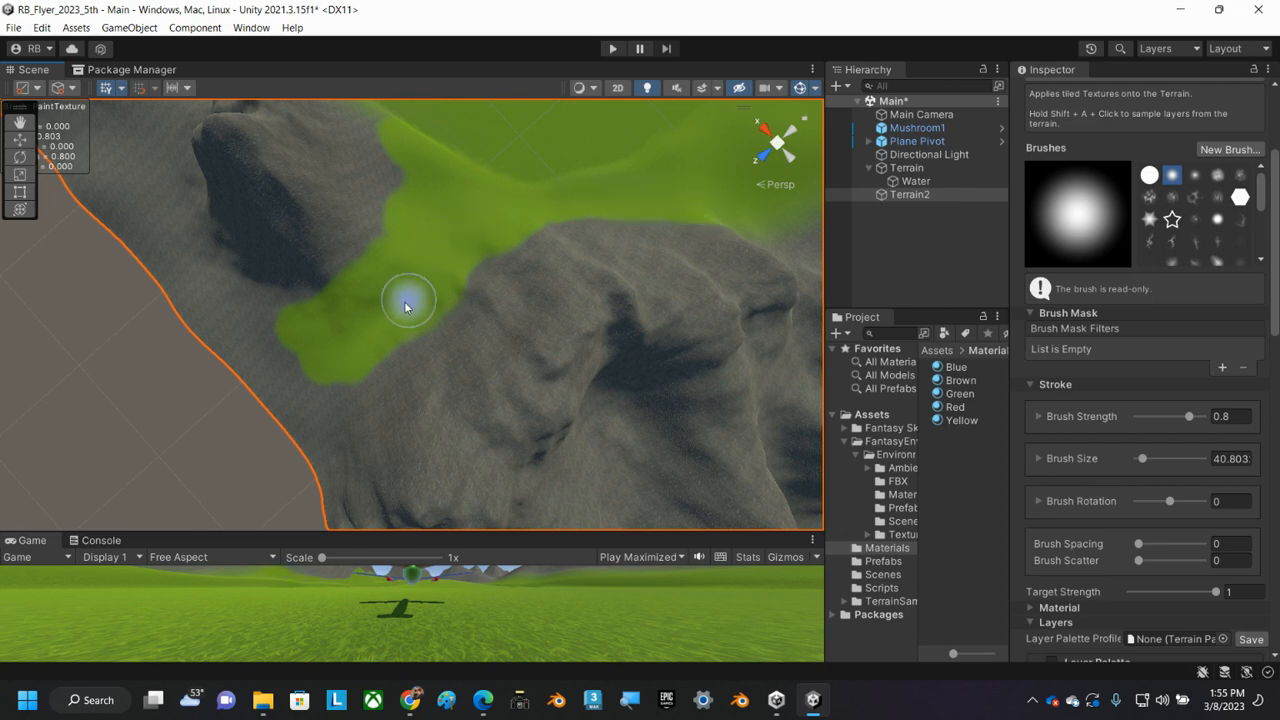
Extend the grass from the gap to Terrain2's outer edge and along the outer foot of the pointed peak
mouse_move(324, 468)
left_mouse_down()
mouse_move(329, 414)
mouse_move(296, 314)
mouse_move(211, 284)
mouse_move(227, 315)
mouse_move(281, 339)
mouse_move(295, 383)
left_mouse_up()
left_click(281, 339)
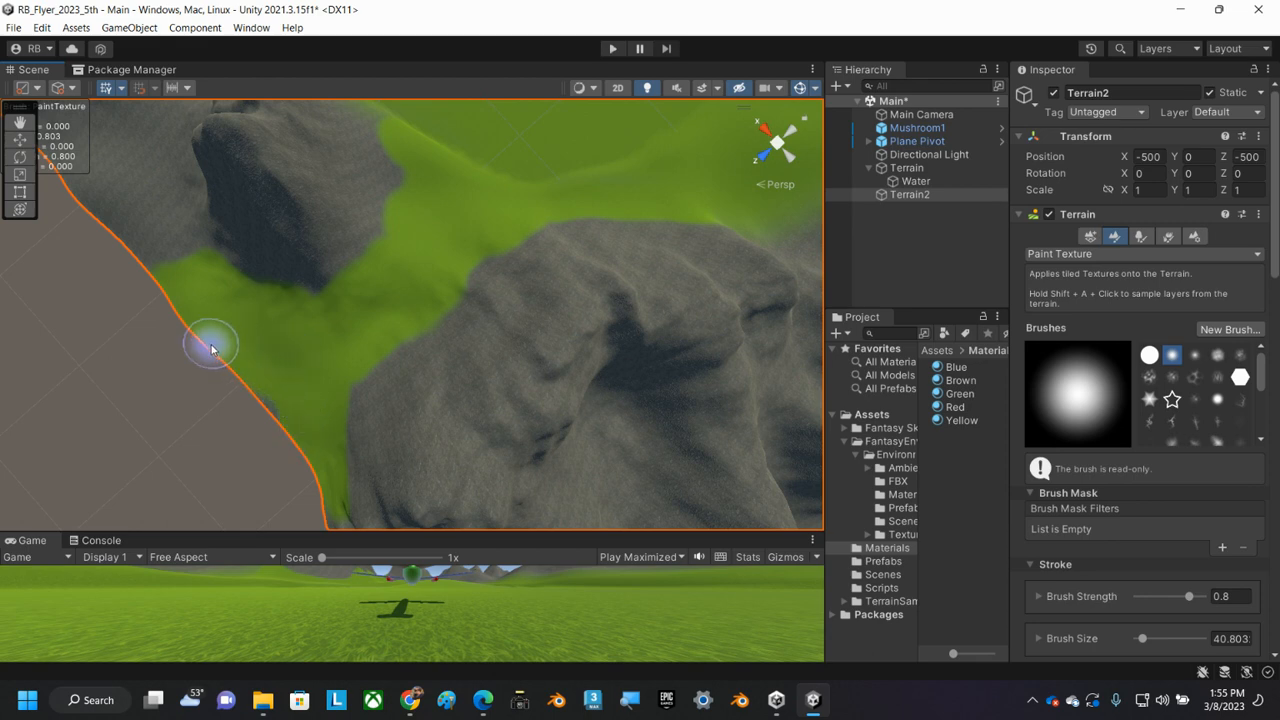
left_click_drag(211, 348, 281, 418)
middle_click_drag(199, 305, 314, 371)
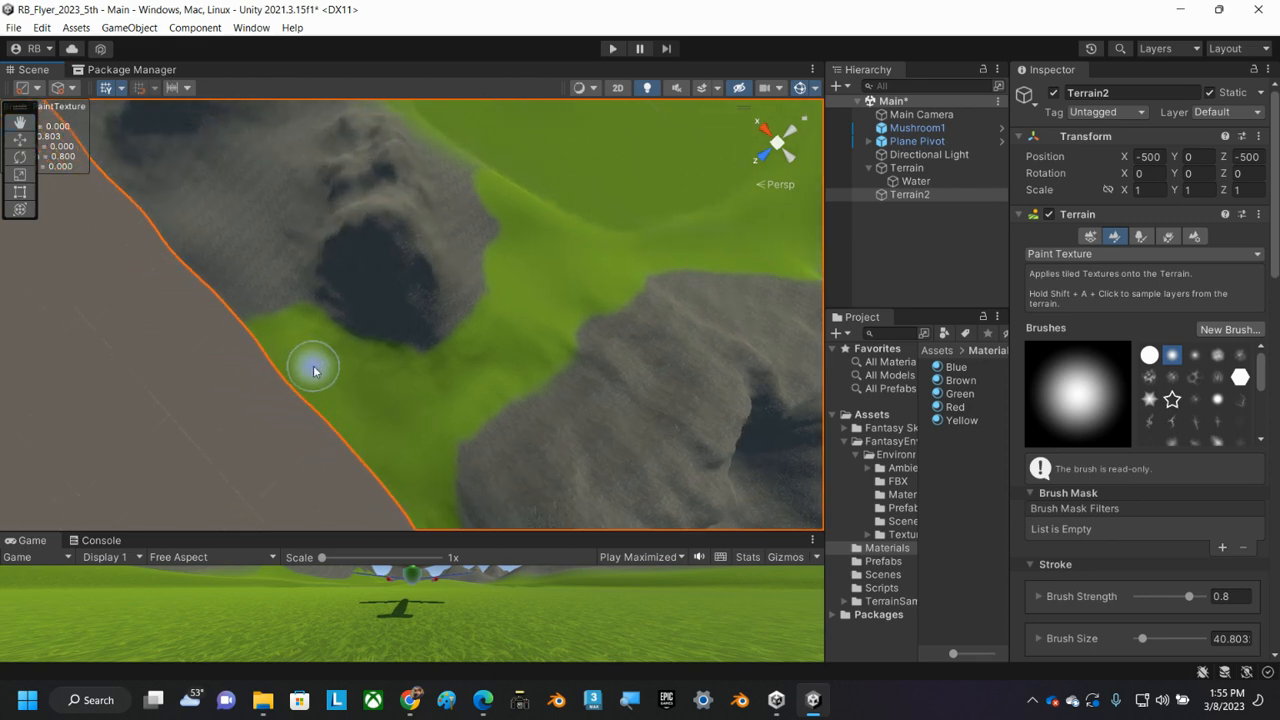
mouse_move(380, 251)
left_mouse_down("alt")
mouse_move(374, 286)
mouse_move(371, 251)
mouse_move(225, 428)
mouse_move(286, 423)
mouse_move(249, 443)
mouse_move(171, 417)
mouse_move(149, 449)
mouse_move(153, 426)
mouse_move(509, 423)
left_mouse_up("alt")
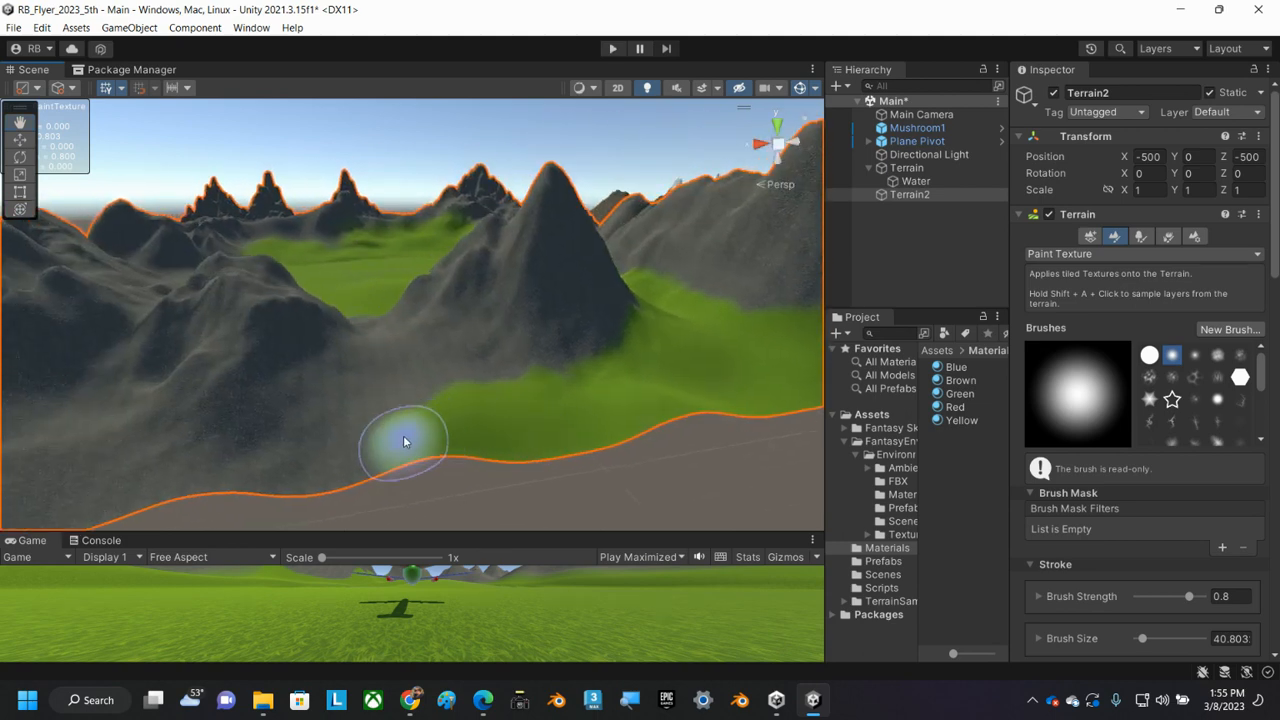
mouse_move(312, 465)
left_mouse_down()
mouse_move(320, 440)
mouse_move(430, 399)
mouse_move(378, 386)
mouse_move(420, 460)
mouse_move(403, 503)
mouse_move(391, 486)
mouse_move(407, 475)
left_mouse_up()
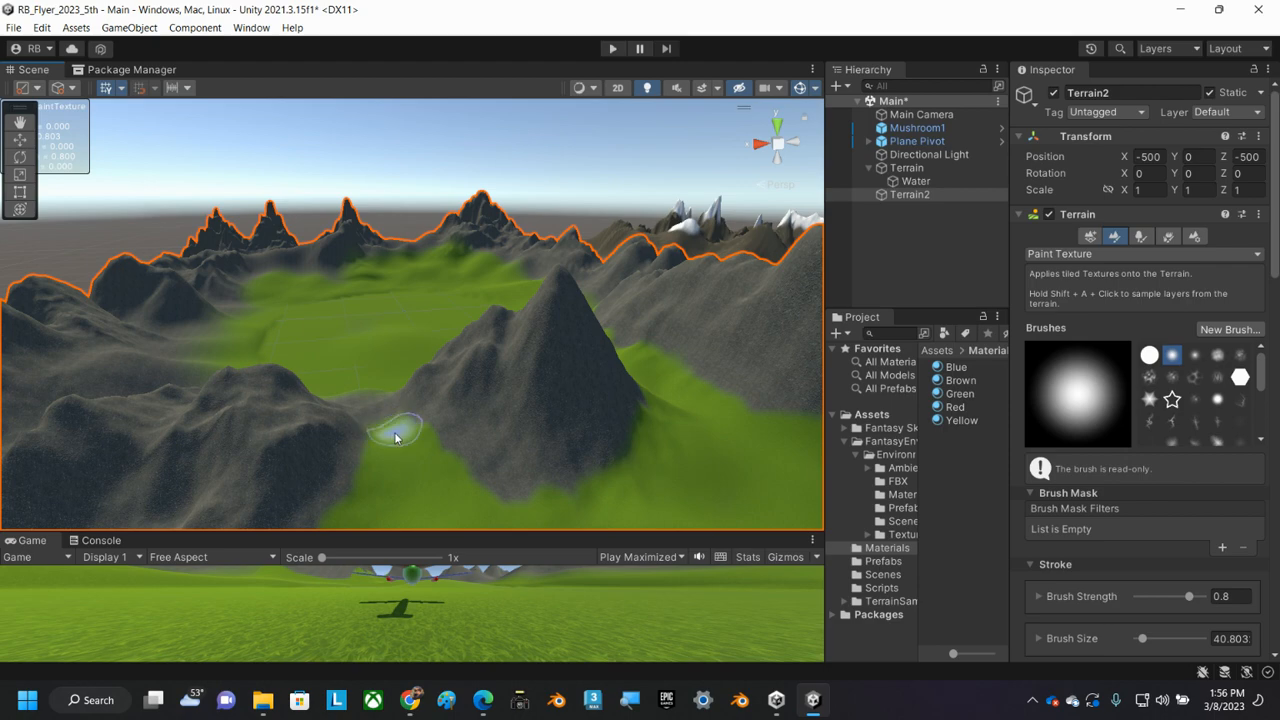
Paint grass through the second gap beside the pointed peak so it joins the basin
scroll(388, 443, "up", 3)
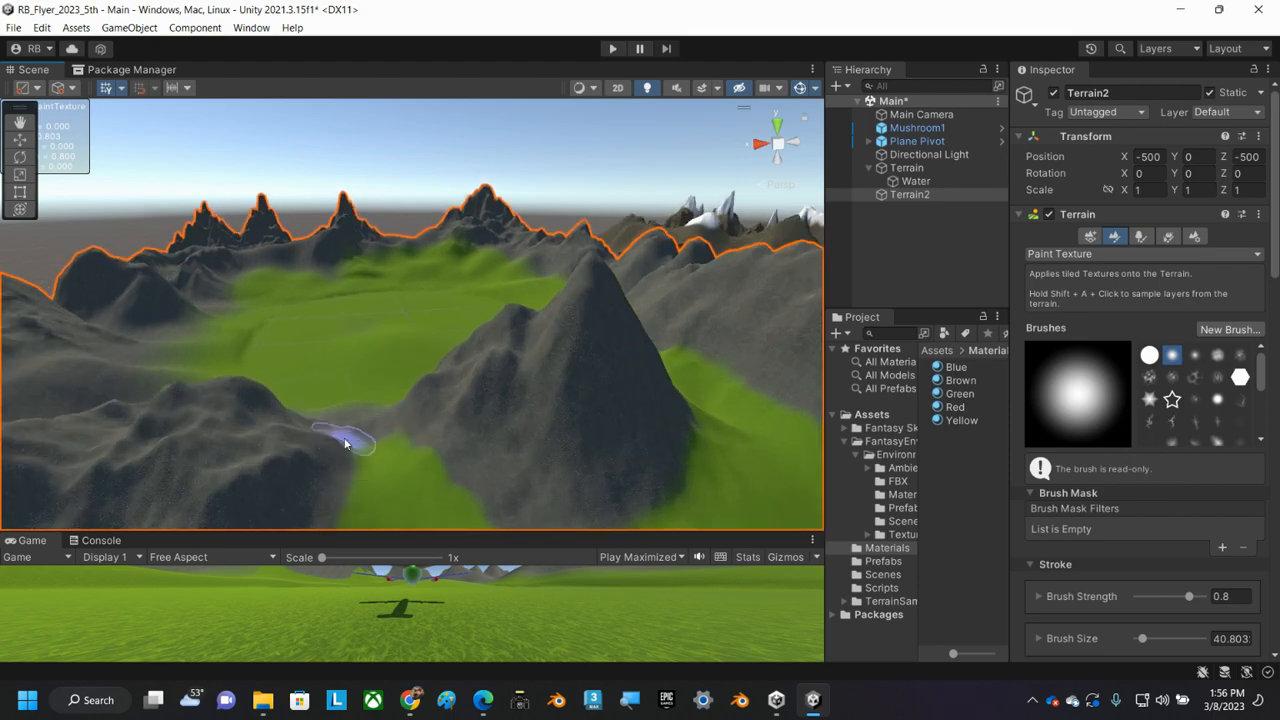
mouse_move(344, 443)
left_mouse_down("alt")
mouse_move(386, 423)
mouse_move(460, 443)
mouse_move(458, 430)
mouse_move(343, 434)
mouse_move(396, 438)
left_mouse_up("alt")
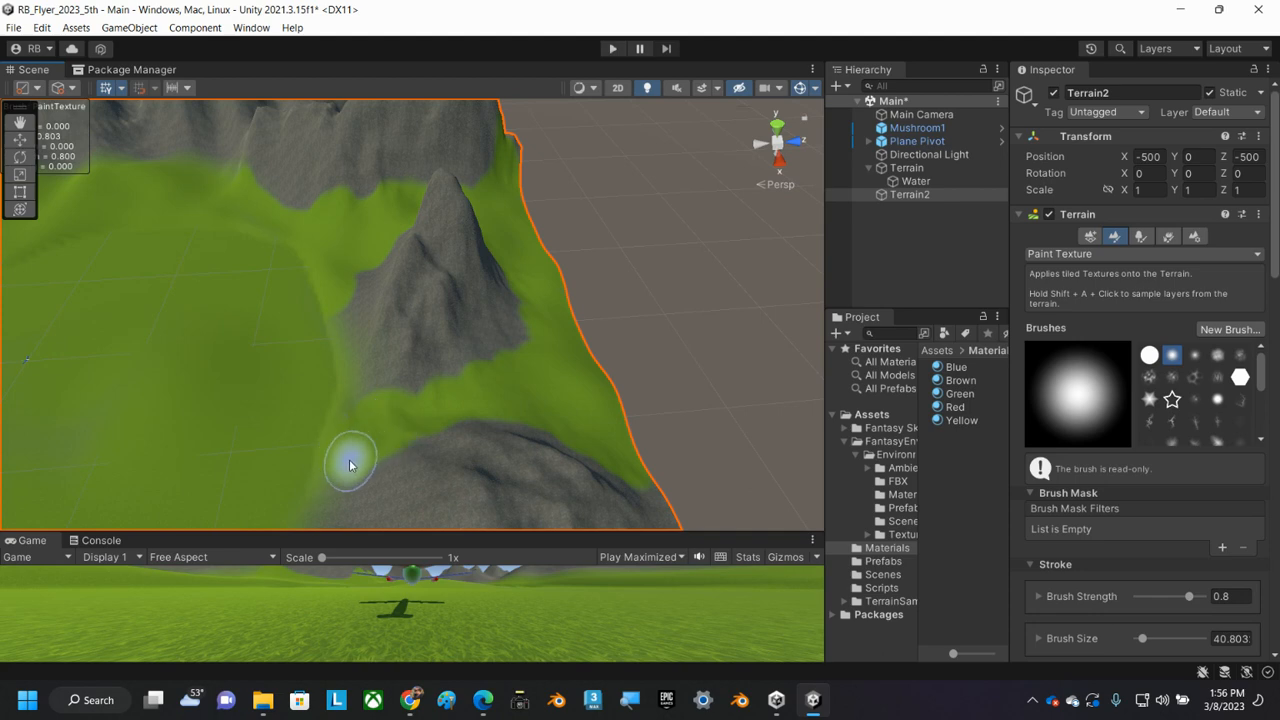
scroll(360, 428, "down", 3)
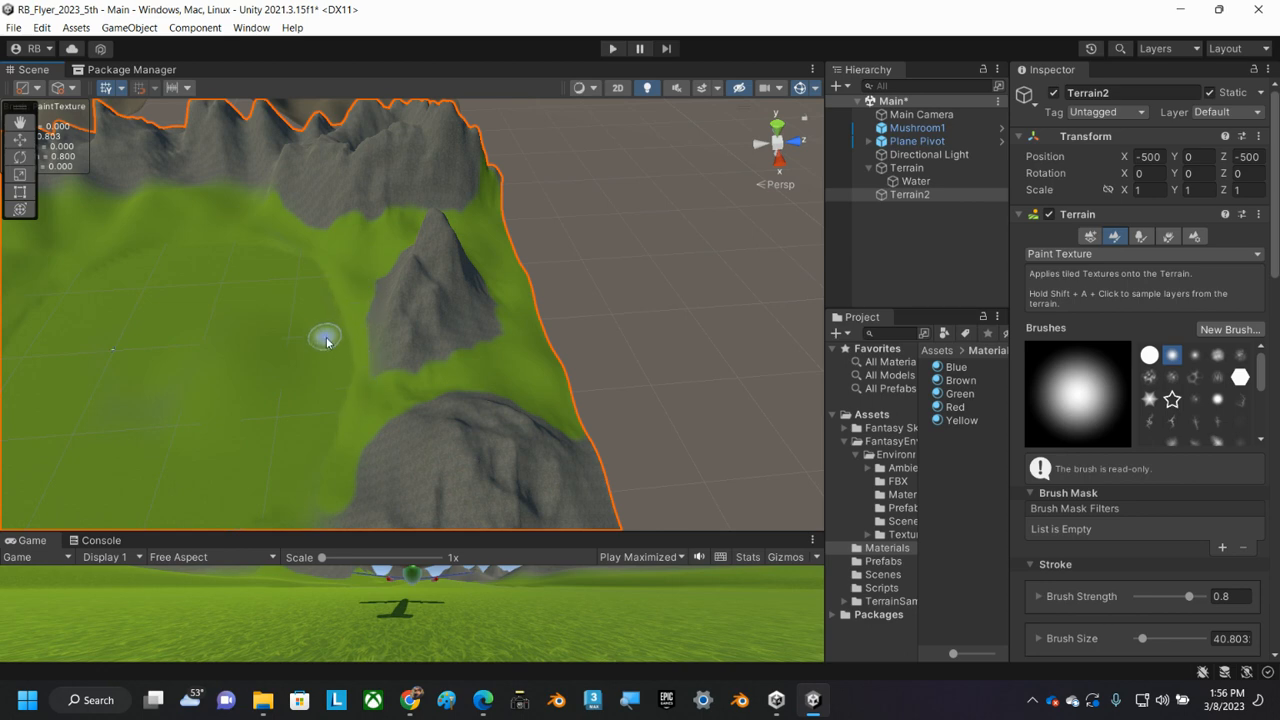
left_click_drag(427, 269, 251, 440, "alt")
scroll(200, 400, "down", 10)
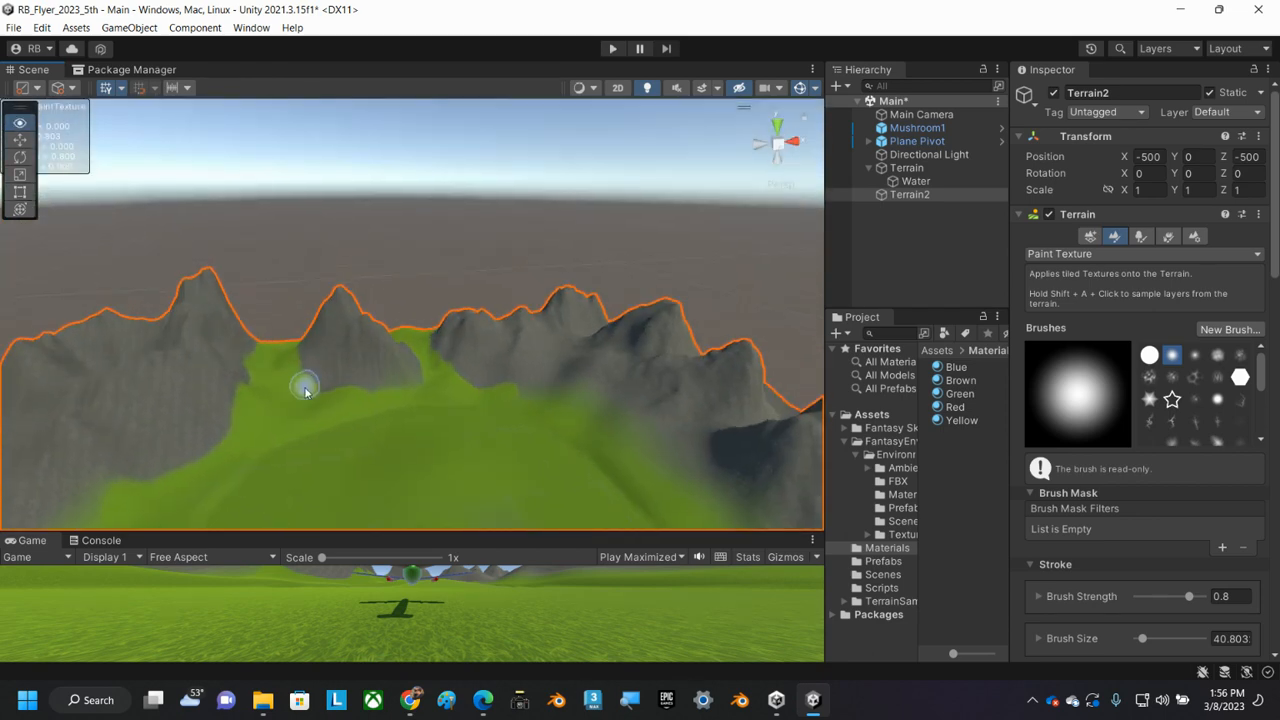
Choose Snow_TerrainLayer for painting and paint snow on the tallest peak at Terrain2's corner
left_click_drag(398, 424, 518, 309, "alt")
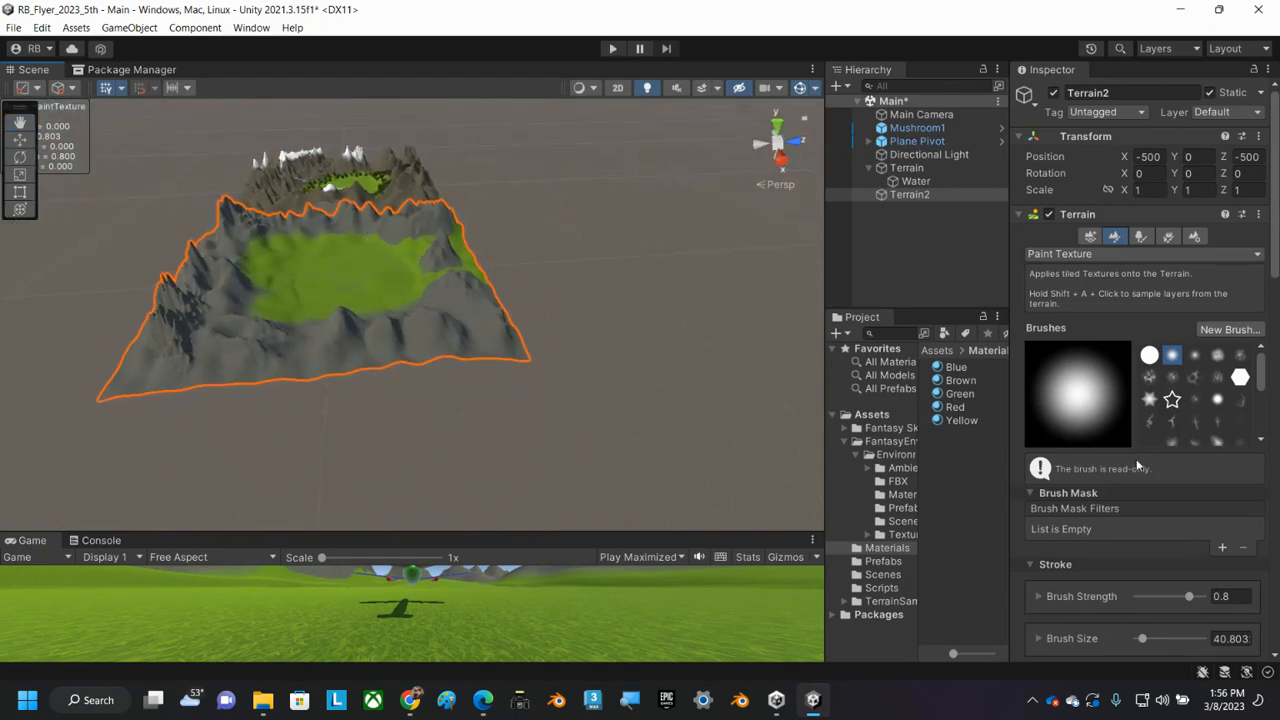
scroll(1138, 457, "down", 10)
left_click(1078, 505)
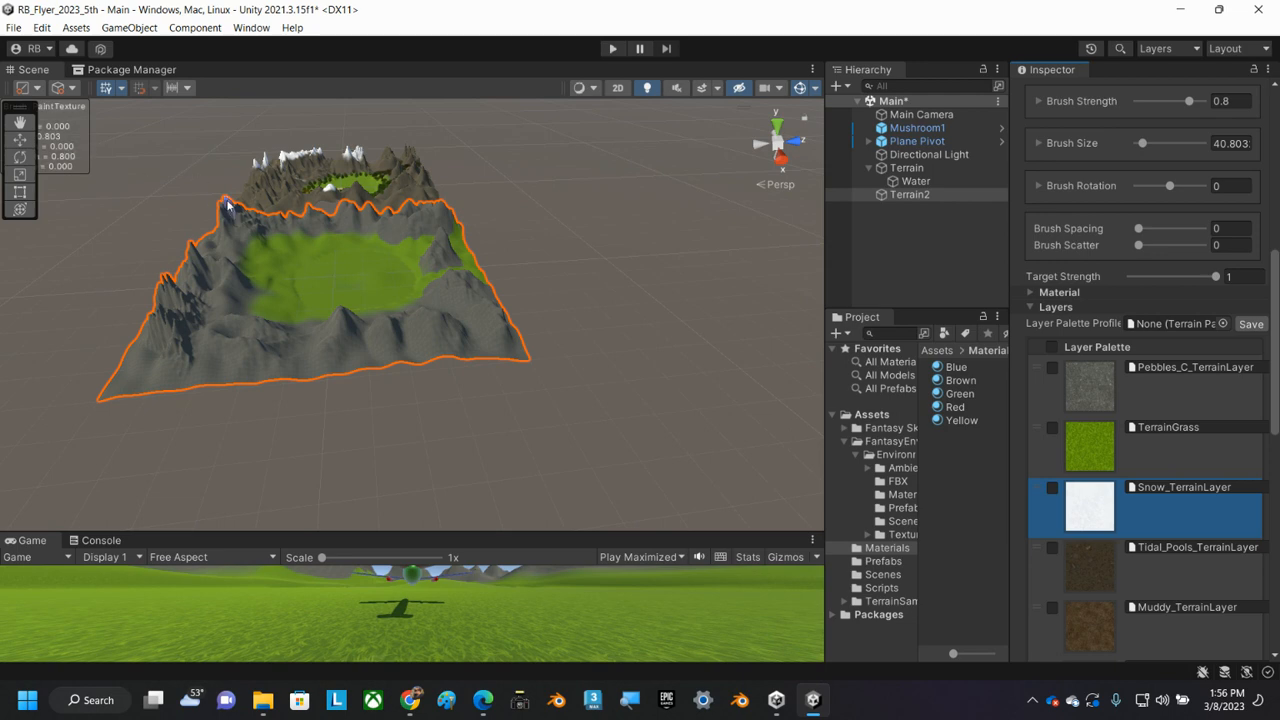
scroll(228, 205, "up", 6)
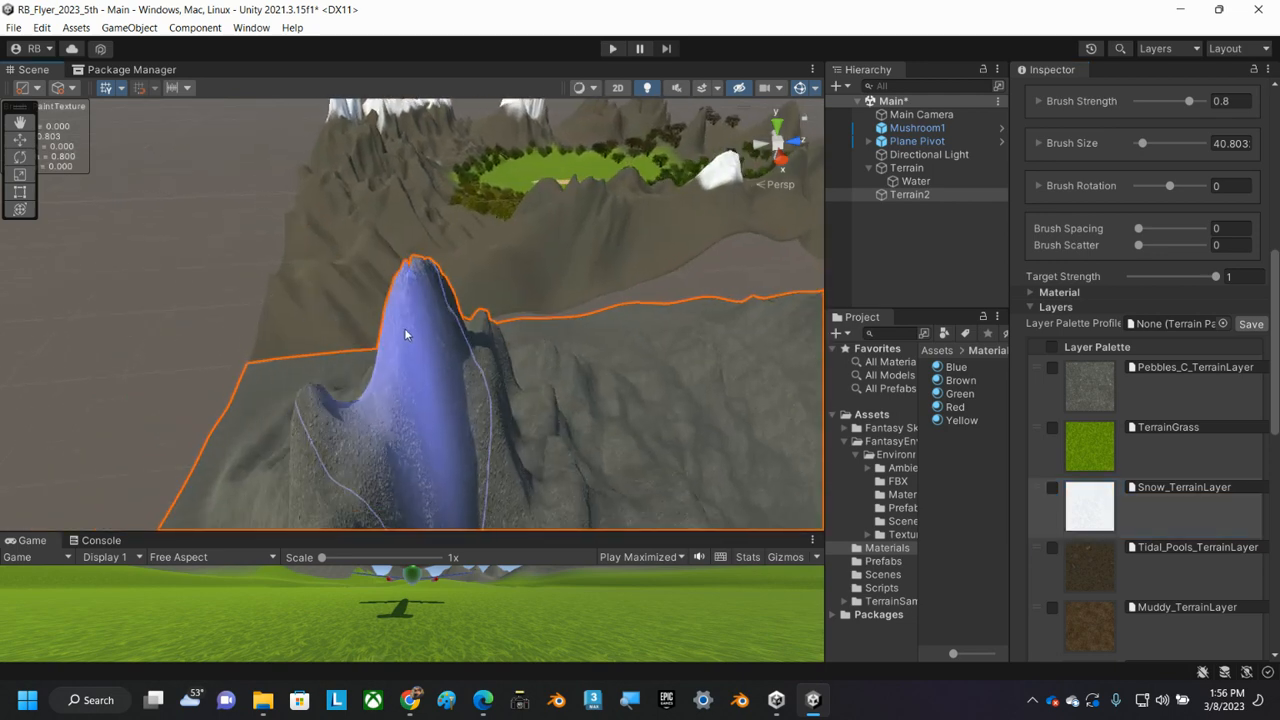
scroll(404, 330, "down", 5)
mouse_move(340, 340)
left_mouse_down("alt")
mouse_move(380, 275)
mouse_move(457, 320)
mouse_move(396, 381)
mouse_move(400, 353)
mouse_move(405, 371)
mouse_move(375, 355)
left_mouse_up("alt")
mouse_move(375, 355)
left_mouse_down()
mouse_move(371, 337)
mouse_move(390, 358)
mouse_move(324, 410)
mouse_move(345, 396)
left_mouse_up()
Set the brush size to 25 and paint snow over the remaining faces of the tall corner peak
key("shift+d")
left_click(338, 405)
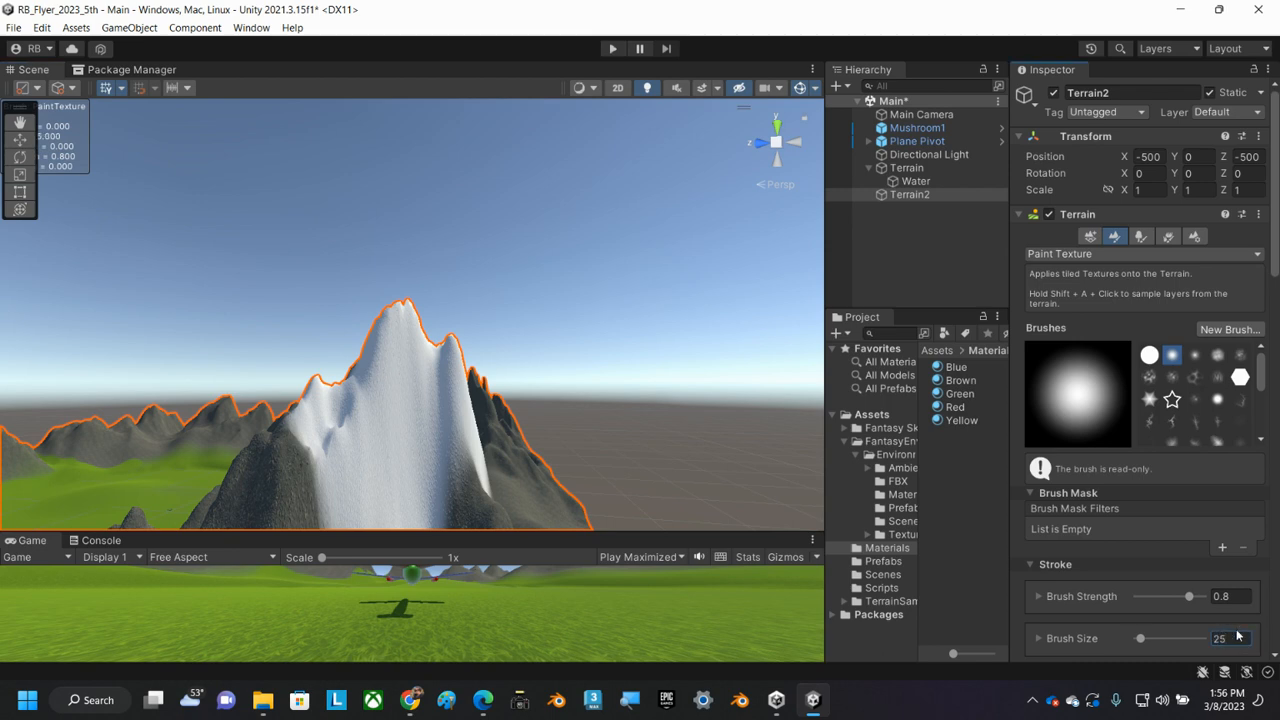
mouse_move(420, 380)
left_mouse_down("alt")
mouse_move(345, 351)
mouse_move(390, 378)
mouse_move(483, 395)
left_mouse_up("alt")
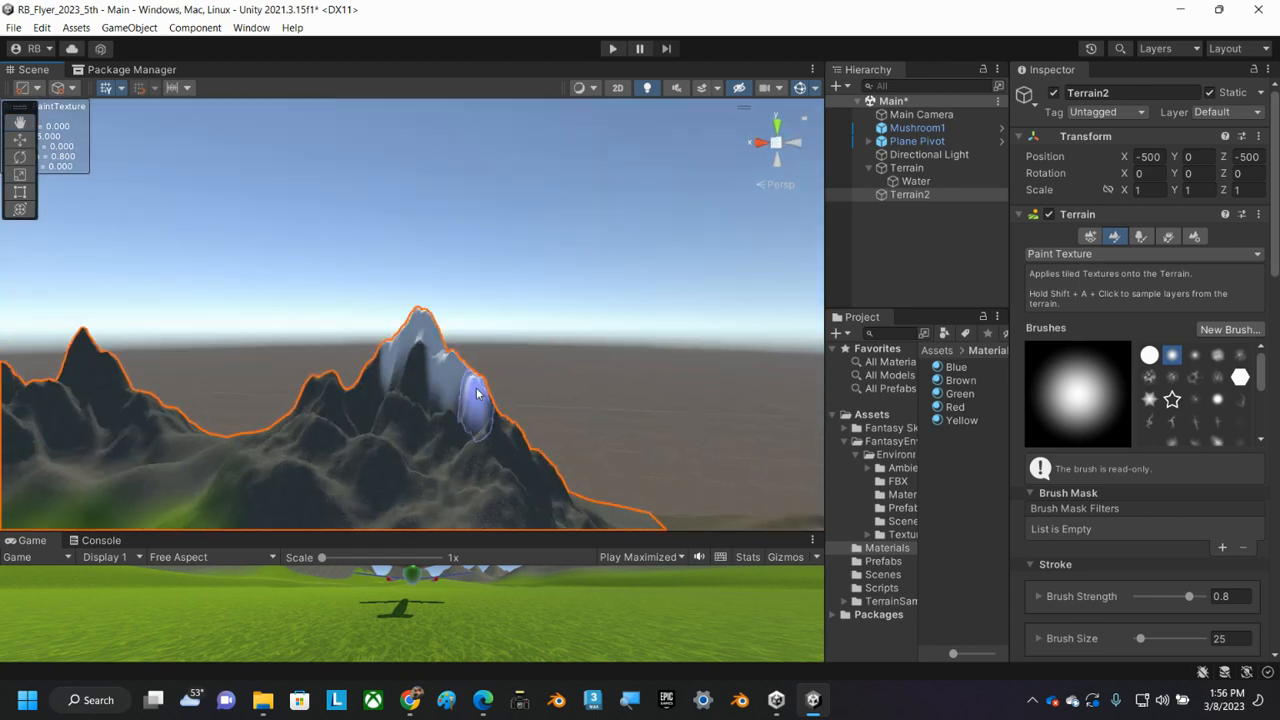
mouse_move(395, 352)
left_mouse_down("alt")
mouse_move(375, 360)
mouse_move(396, 365)
left_mouse_up("alt")
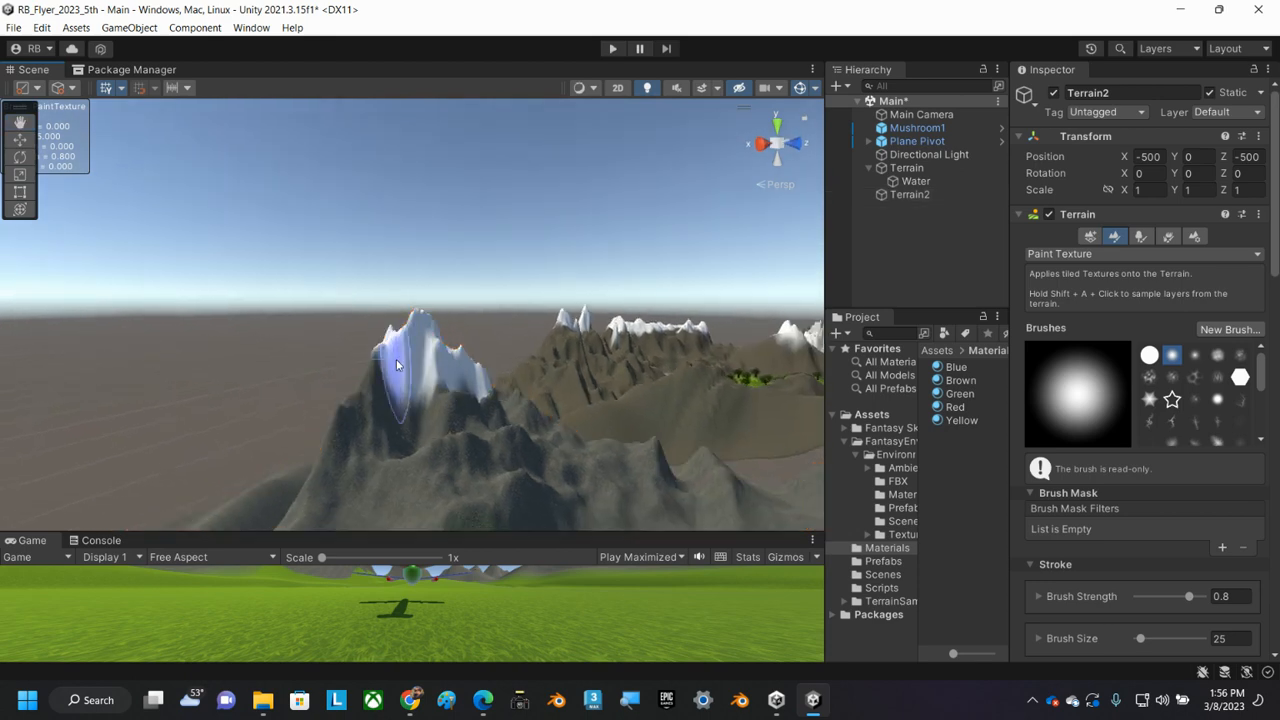
left_click(372, 374)
left_click(377, 368)
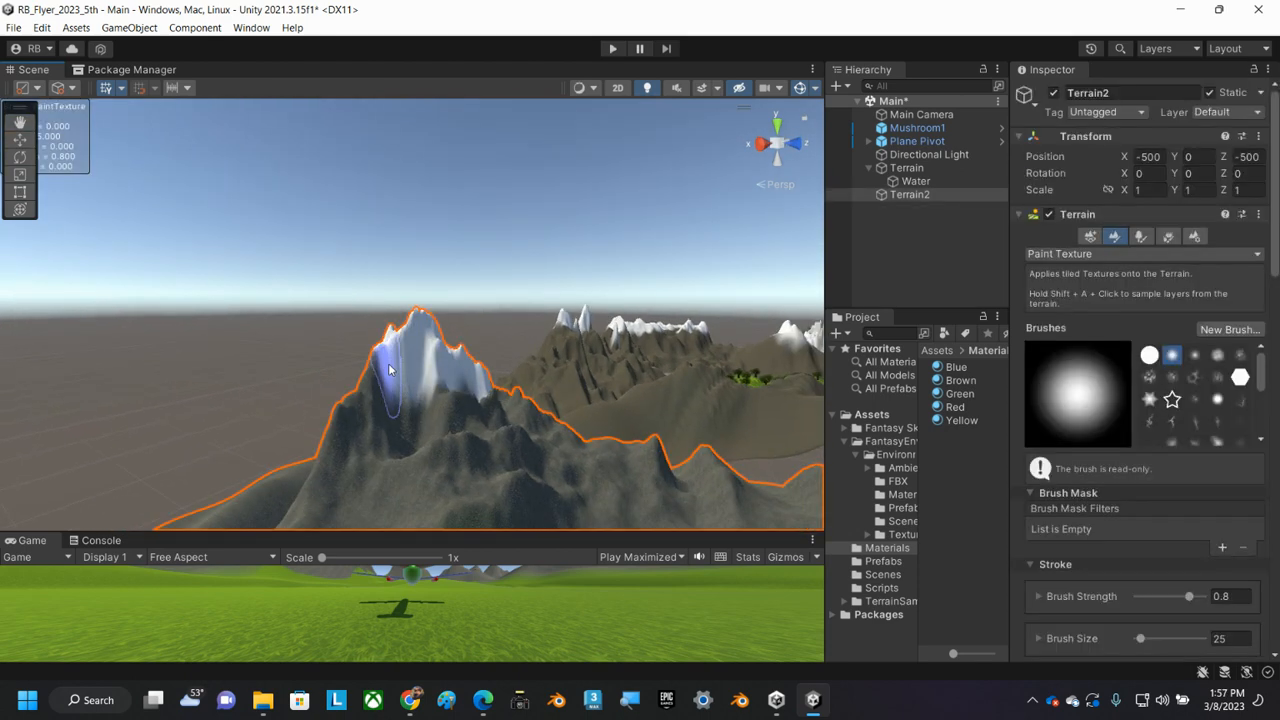
left_click_drag(365, 360, 369, 393, "alt")
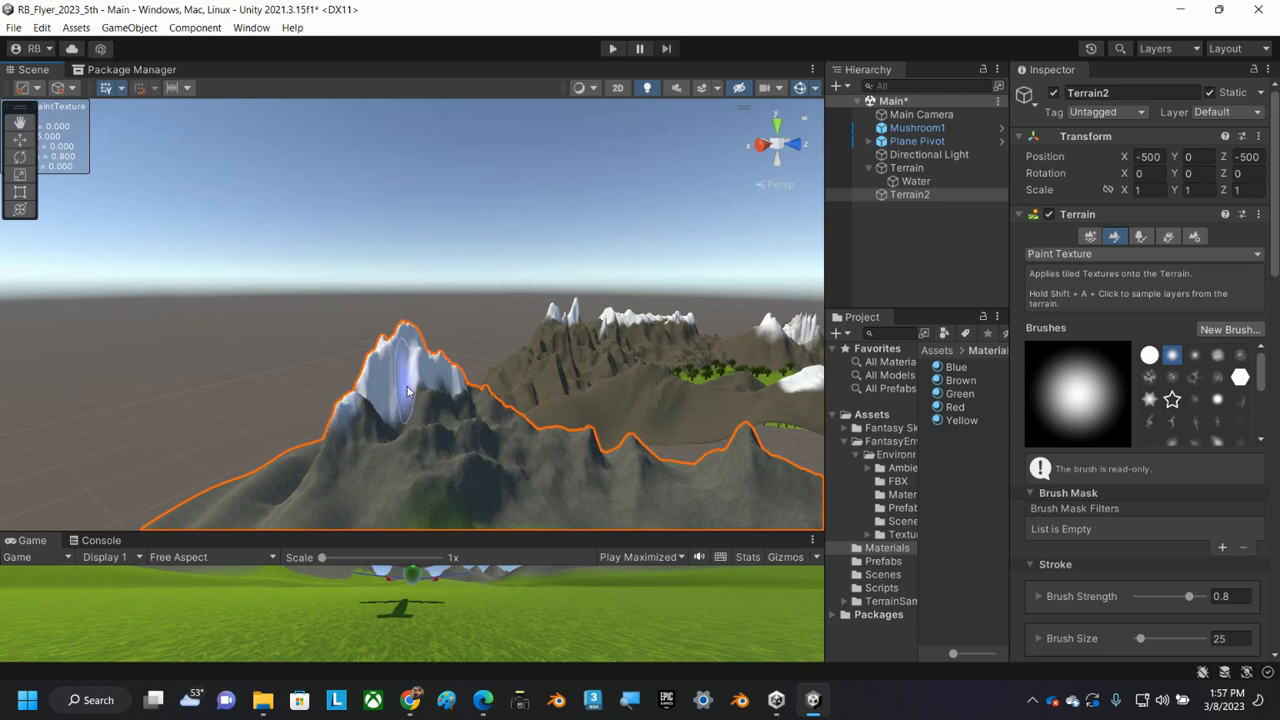
left_click(481, 387)
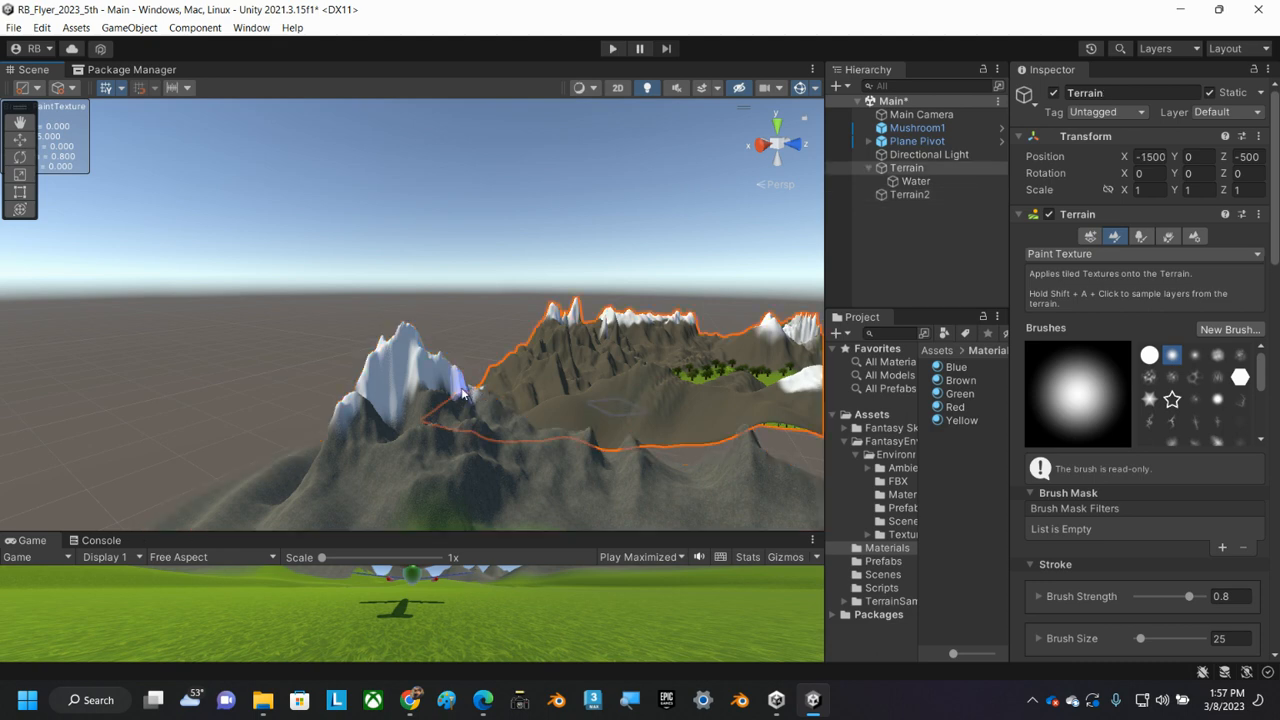
left_click(392, 392)
Paint snow around all sides of the summit next to the snow-capped corner peak
left_click_drag(392, 392, 202, 348, "alt")
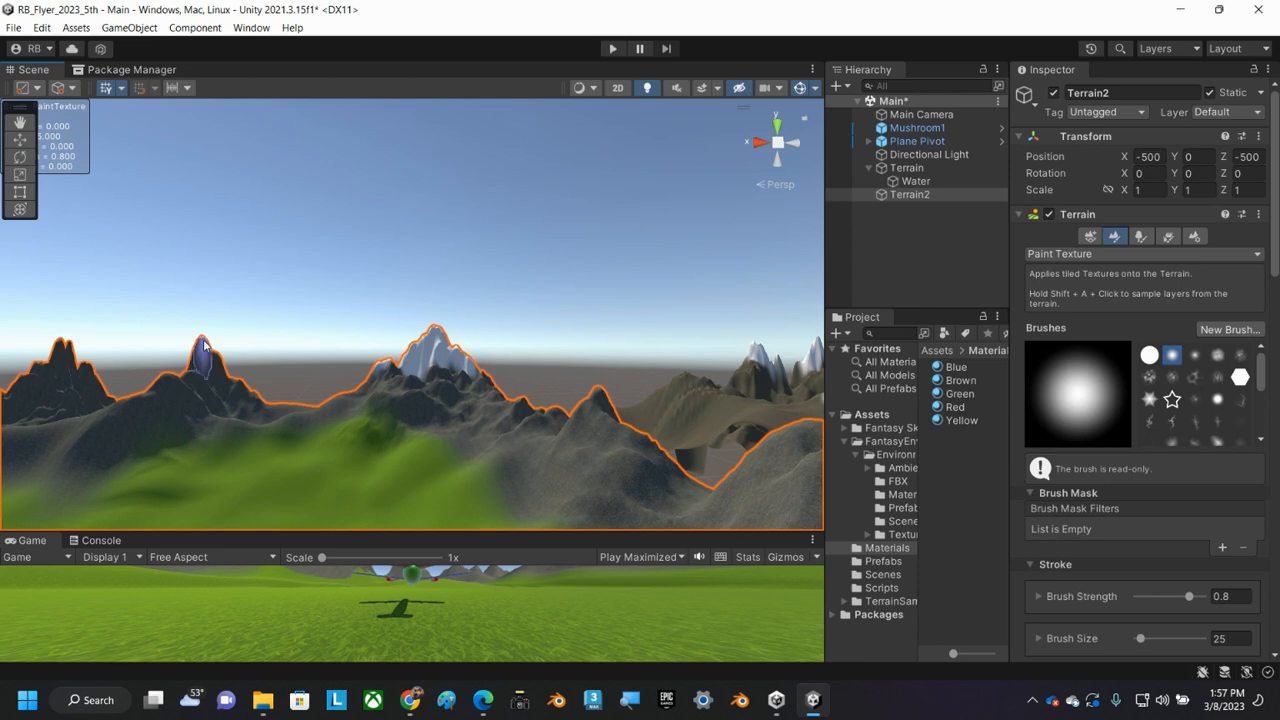
key("f")
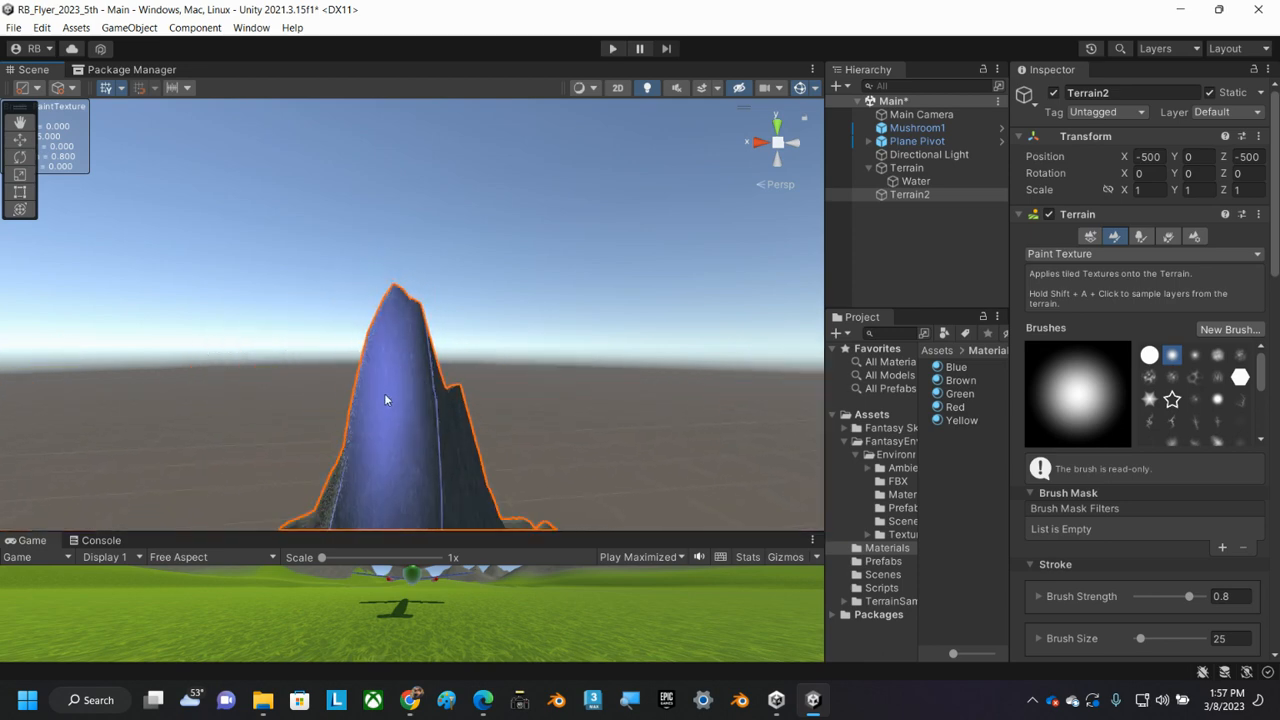
scroll(385, 399, "down", 4)
middle_click_drag(394, 395, 397, 331)
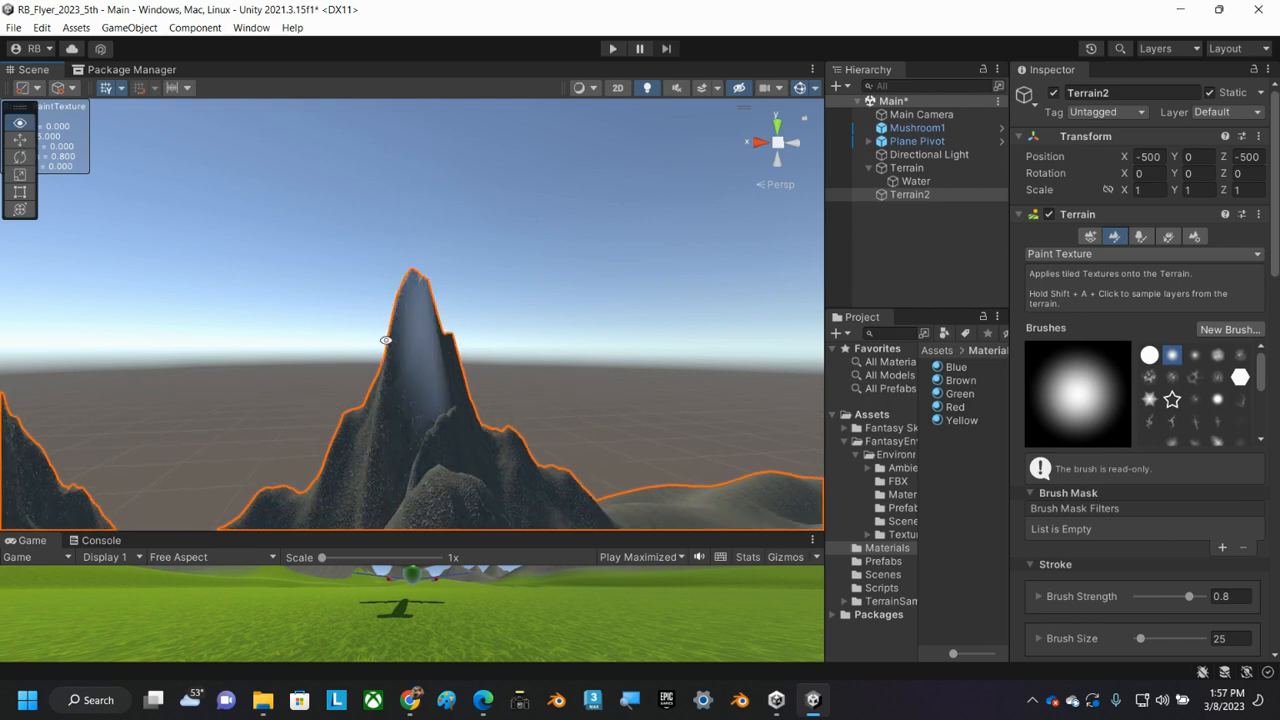
mouse_move(385, 340)
left_mouse_down("alt")
mouse_move(414, 334)
mouse_move(377, 325)
mouse_move(411, 328)
mouse_move(382, 350)
mouse_move(399, 351)
left_mouse_up("alt")
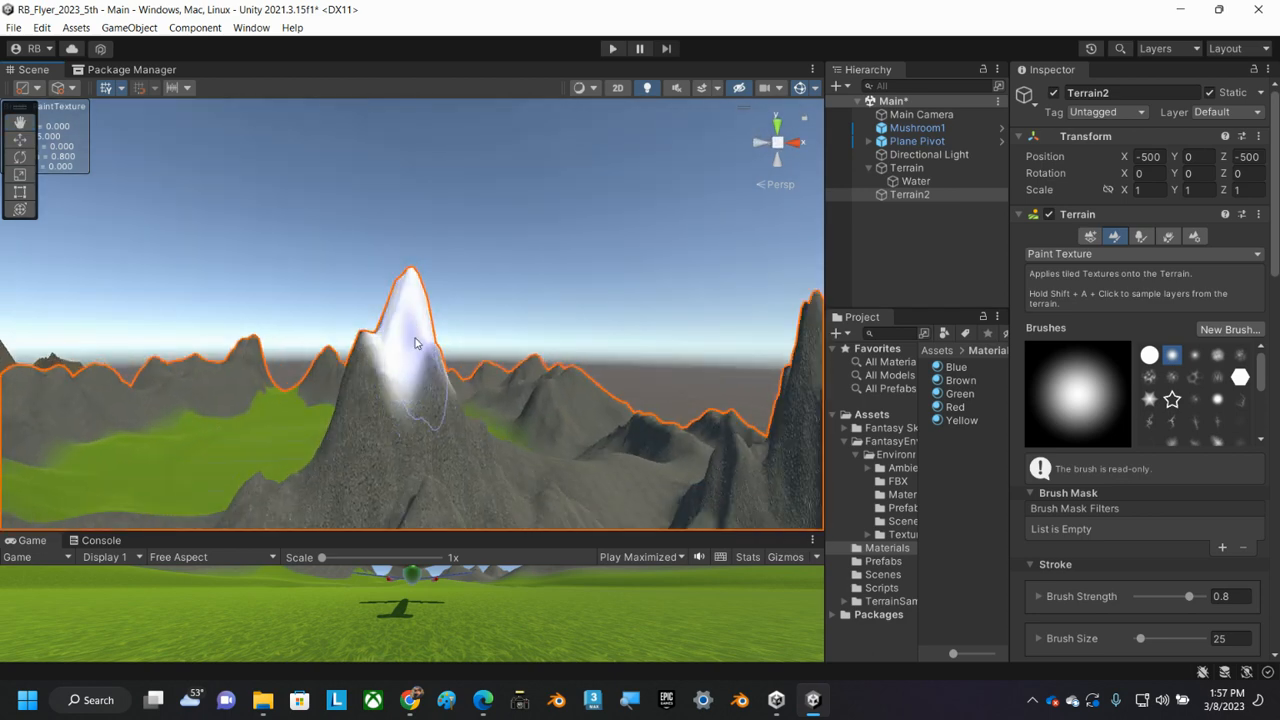
left_click_drag(380, 350, 491, 346, "alt")
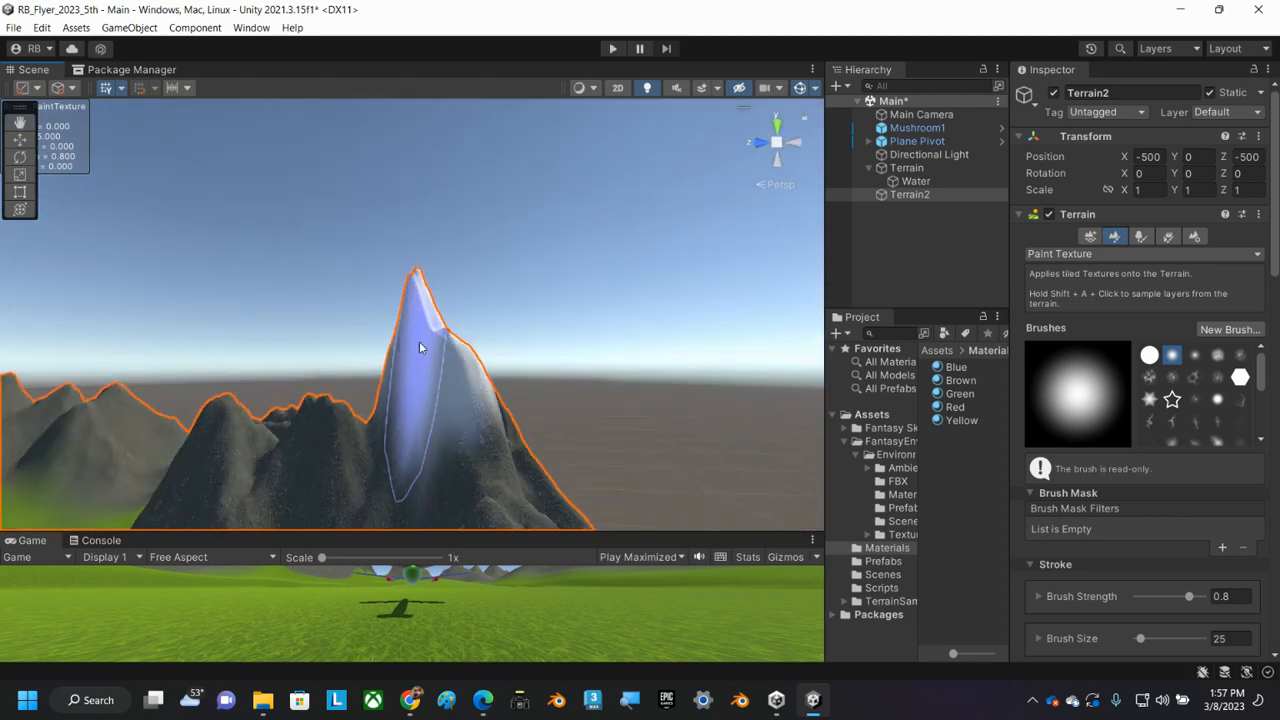
Paint snow on all sides of the narrow twin-pointed peak farther along Terrain2's ridge
mouse_move(414, 343)
left_mouse_down("alt")
mouse_move(428, 357)
mouse_move(530, 360)
mouse_move(446, 366)
mouse_move(365, 340)
left_mouse_up("alt")
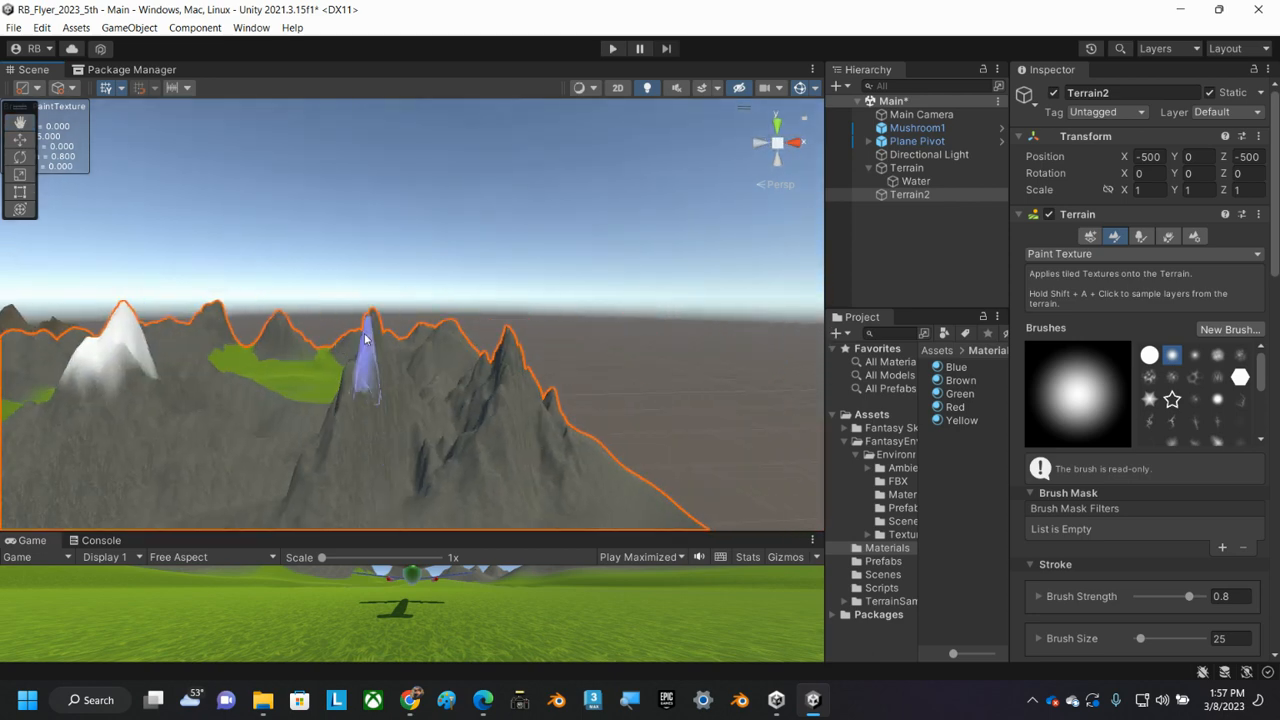
scroll(369, 337, "up", 6)
scroll(396, 343, "down", 5)
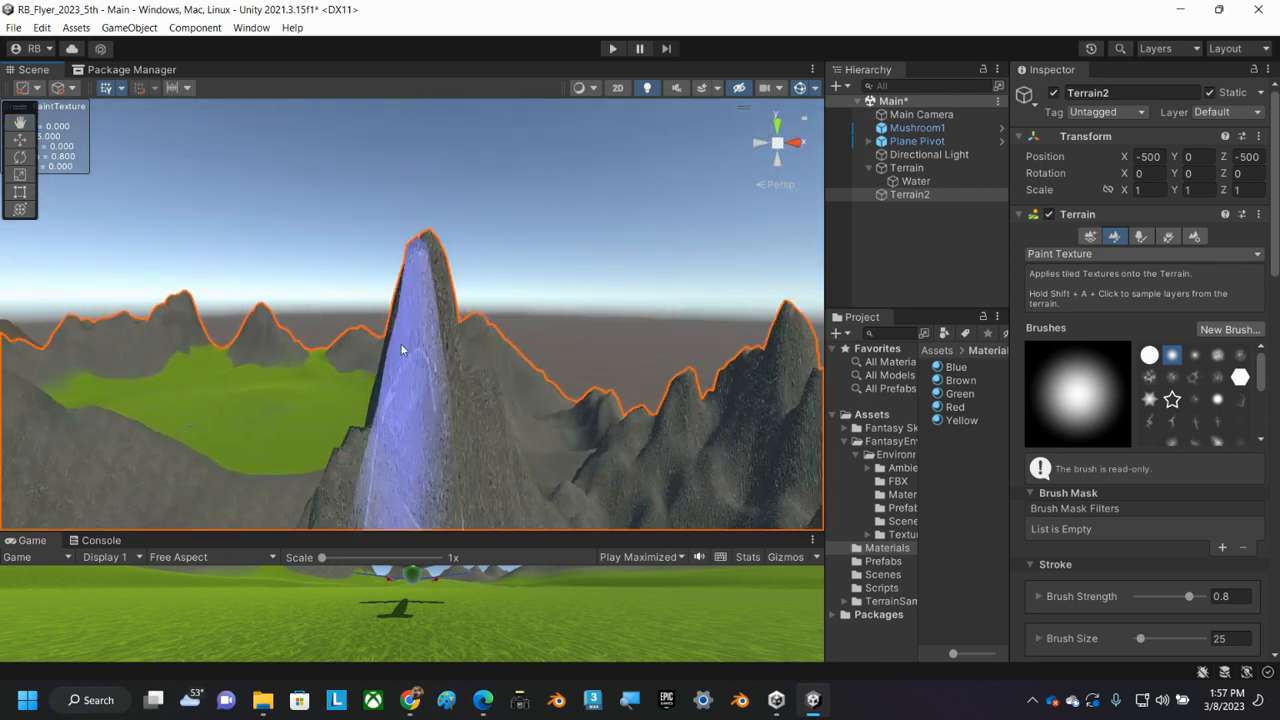
scroll(404, 341, "down", 2)
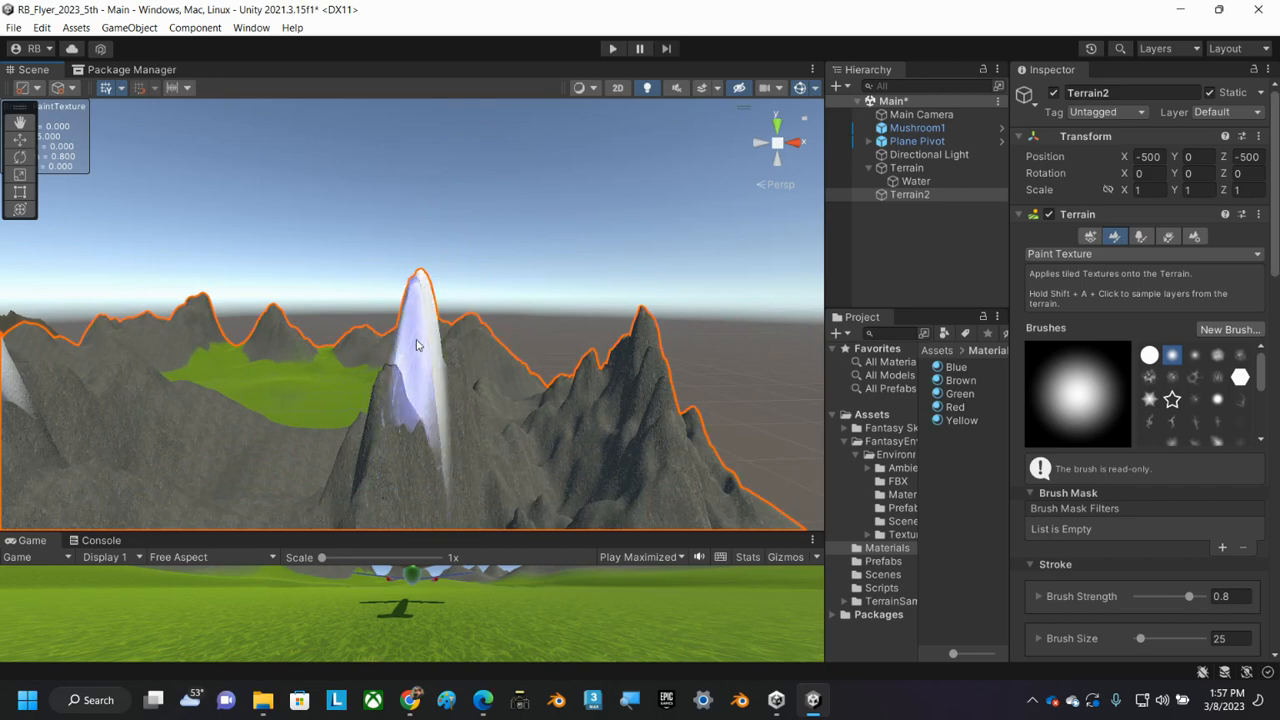
mouse_move(422, 296)
left_mouse_down("alt")
mouse_move(373, 334)
mouse_move(320, 331)
left_mouse_up("alt")
left_click_drag(417, 325, 494, 343, "alt")
Set the brush size to 15 and paint snow on the tall unpainted spire farther along Terrain2's ridge
scroll(560, 354, "down", 10)
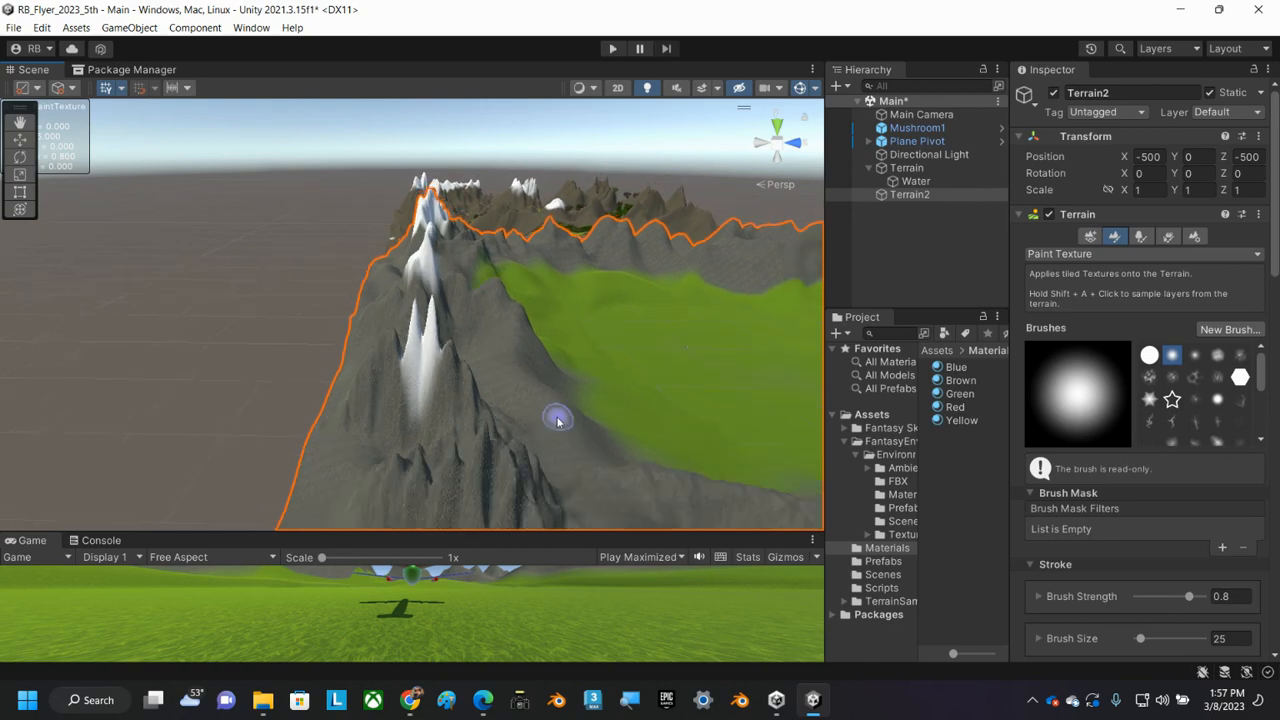
left_click_drag(414, 454, 542, 334, "alt")
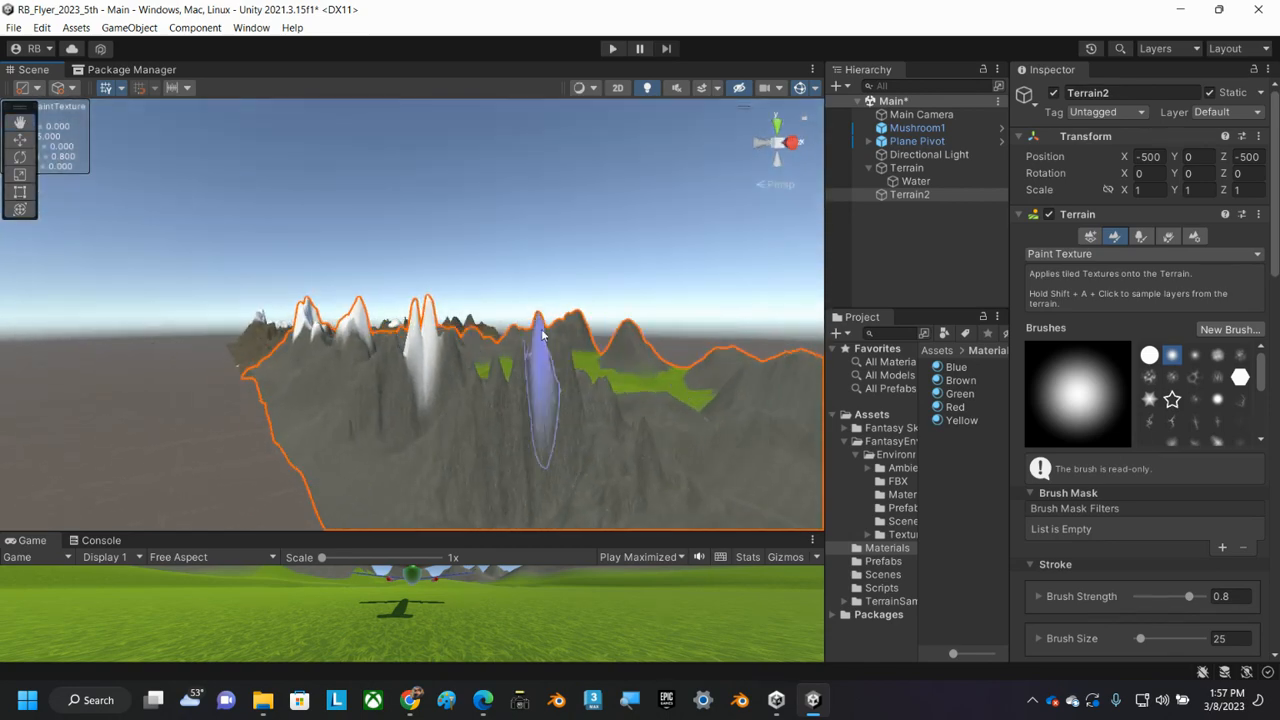
scroll(542, 334, "up", 8)
scroll(329, 366, "down", 3)
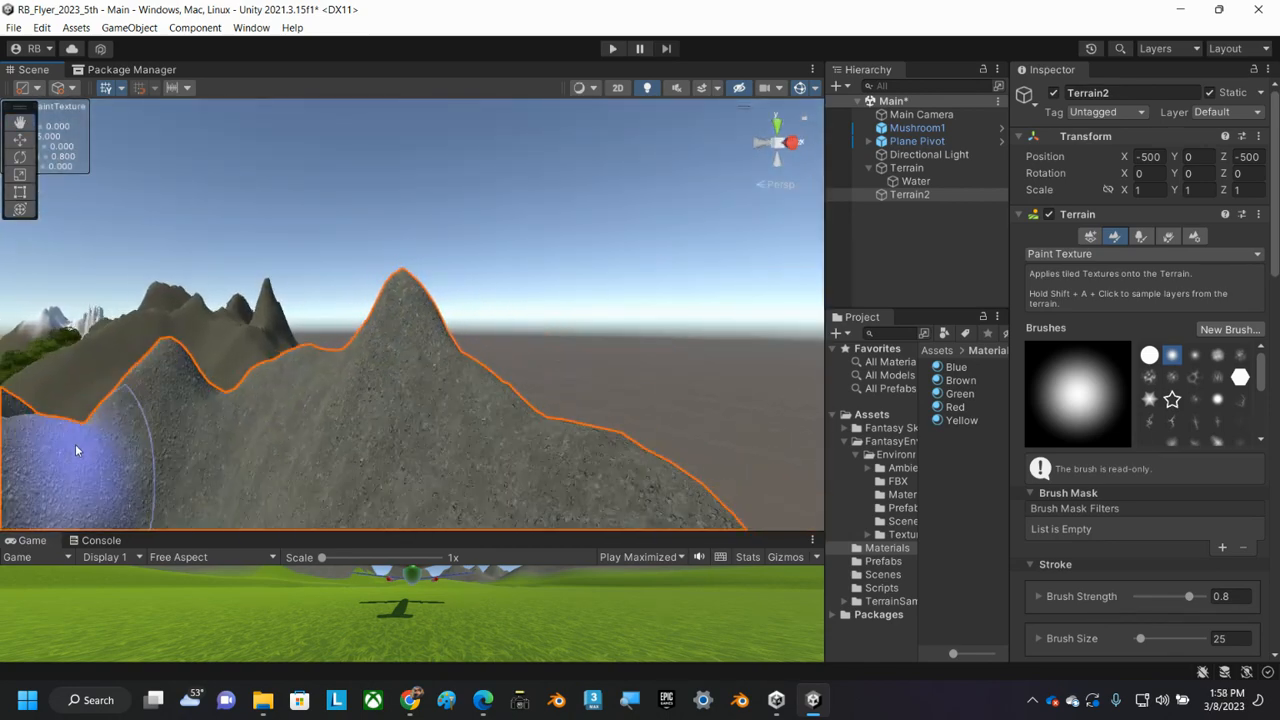
scroll(50, 500, "down", 10)
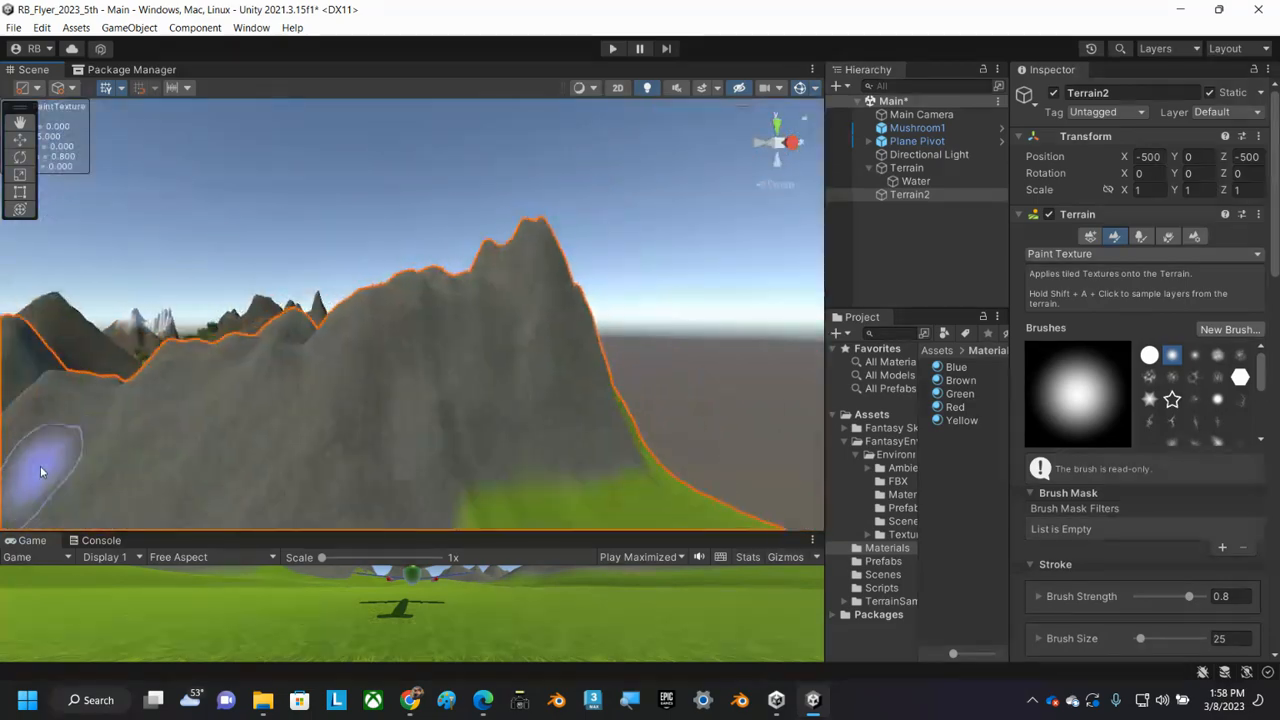
scroll(35, 463, "down", 8)
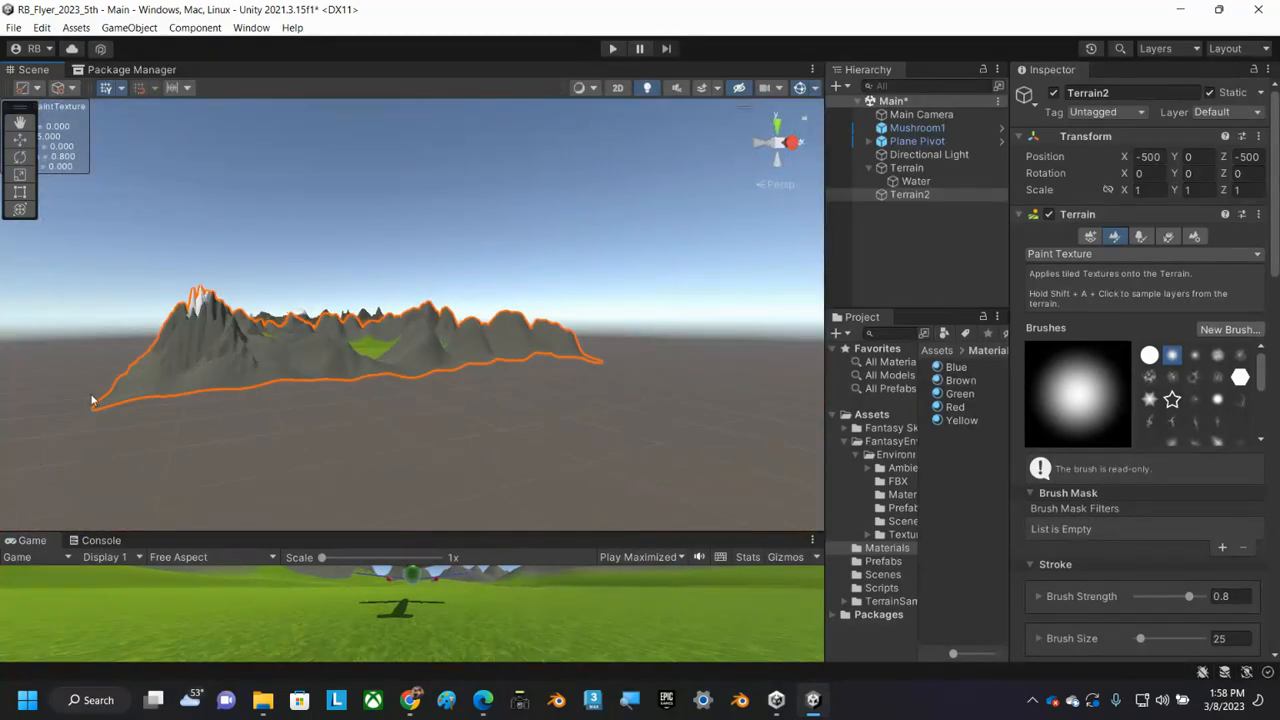
scroll(204, 324, "up", 8)
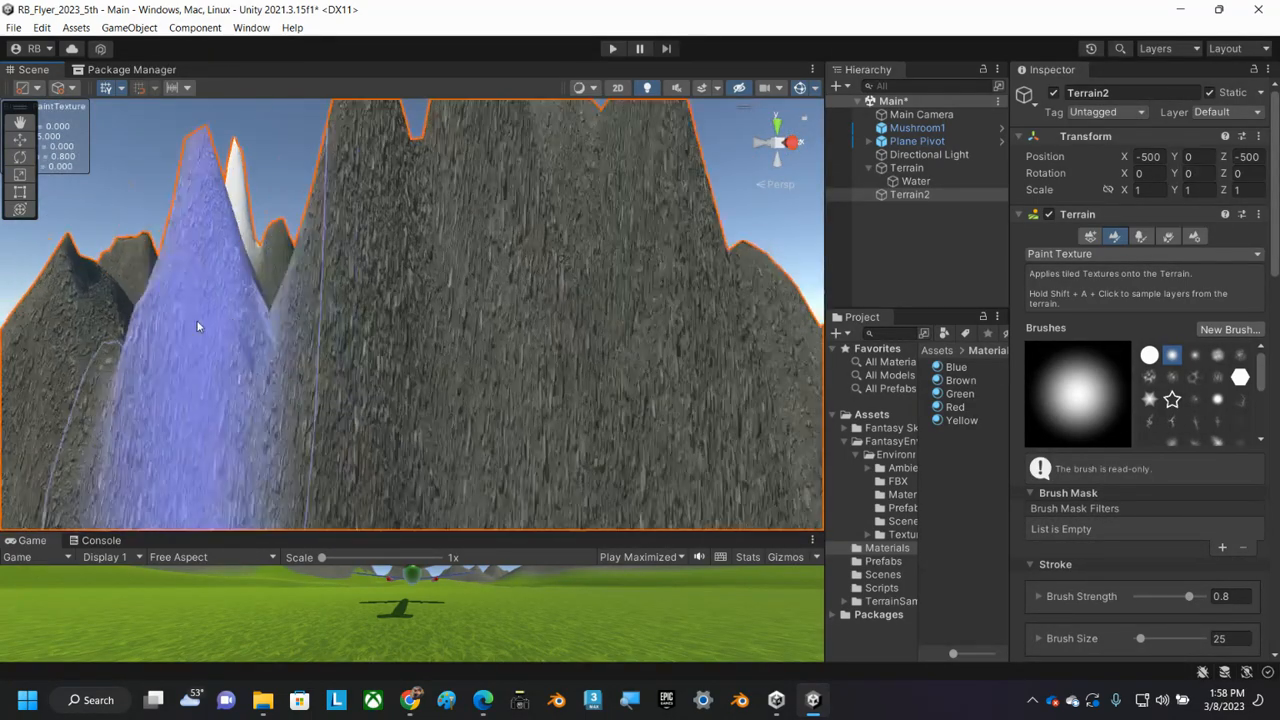
scroll(410, 367, "down", 6)
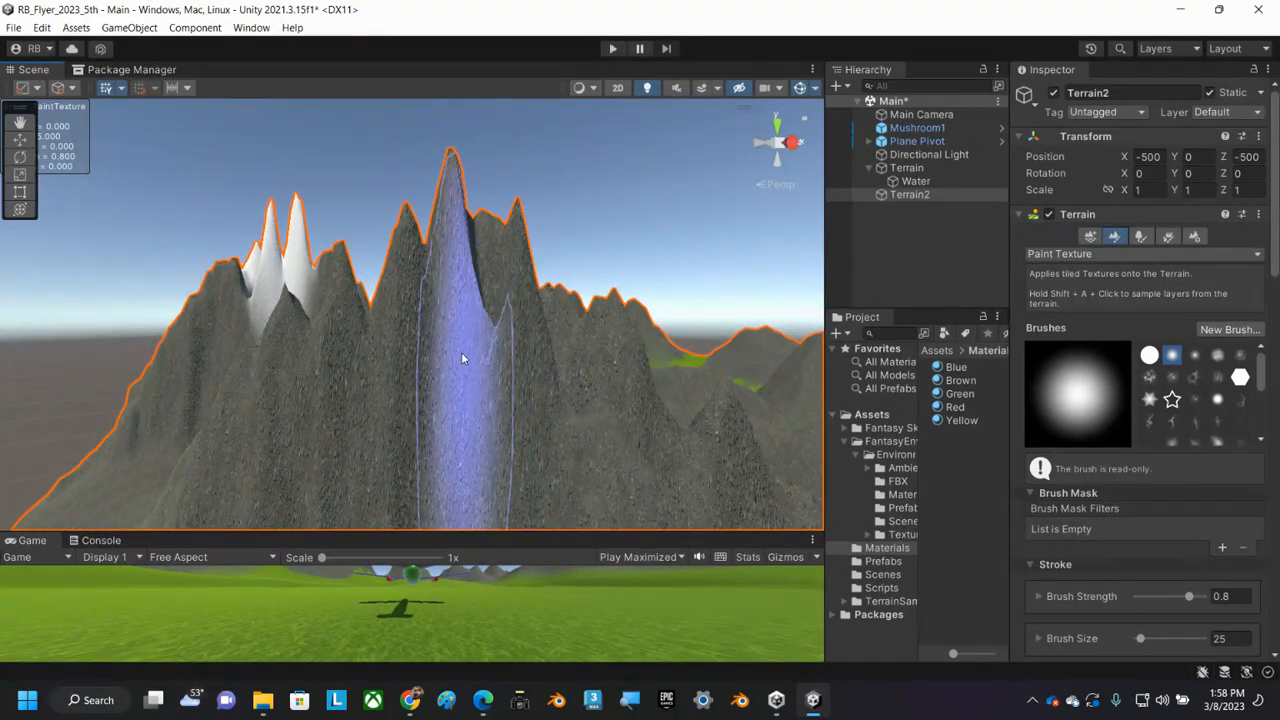
mouse_move(462, 356)
left_mouse_down("alt")
mouse_move(376, 274)
mouse_move(559, 328)
left_mouse_up("alt")
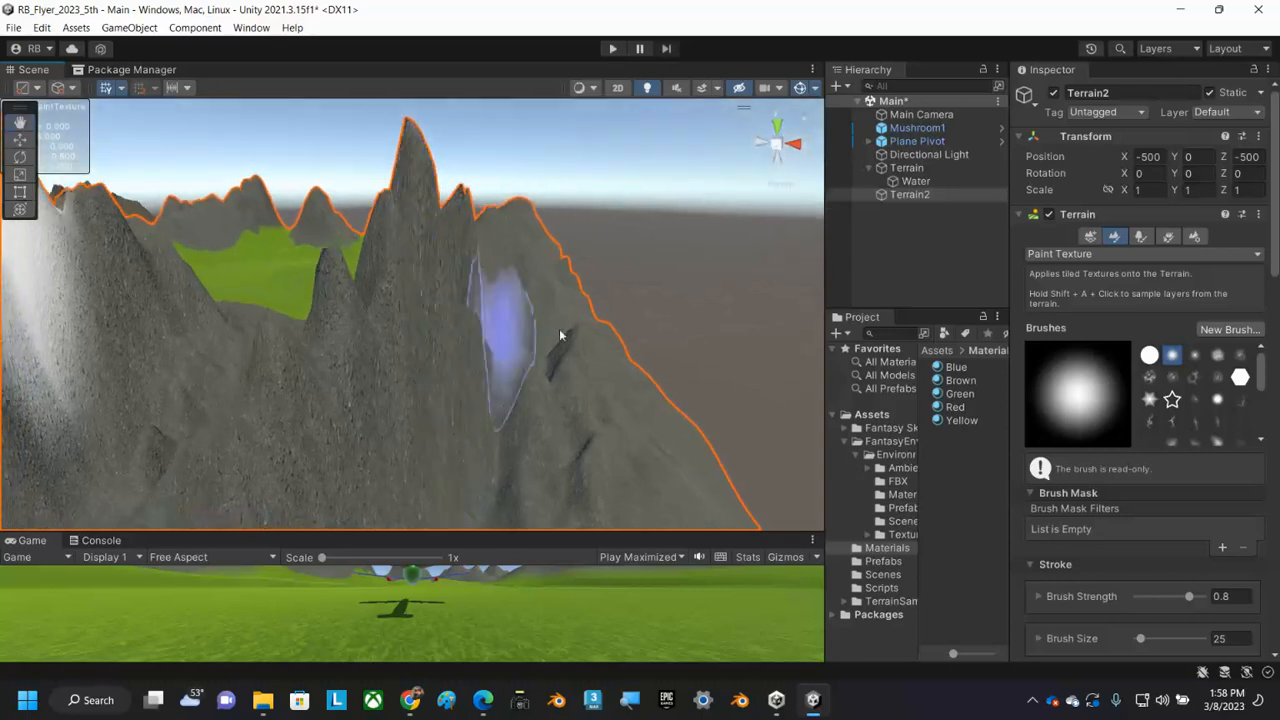
scroll(1173, 317, "down", 2)
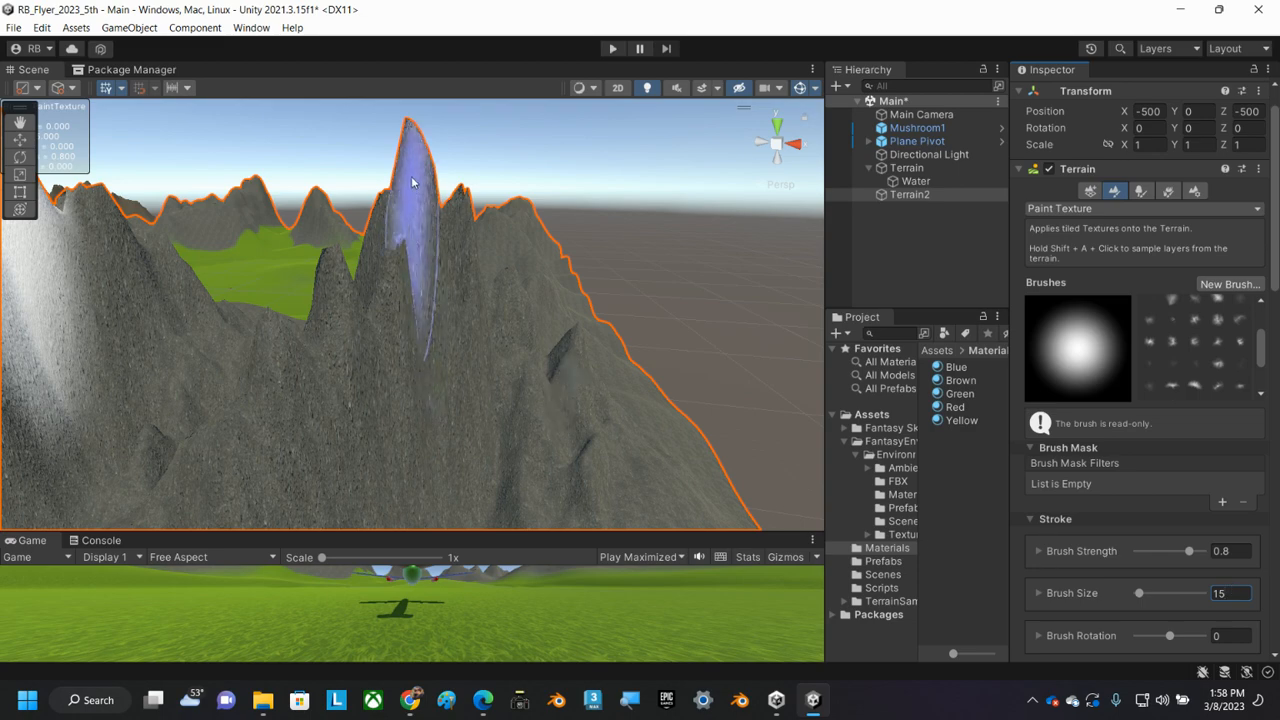
mouse_move(412, 182)
left_mouse_down()
mouse_move(385, 300)
mouse_move(398, 226)
mouse_move(420, 205)
mouse_move(260, 250)
left_mouse_up()
Paint snow on the far side of the spire and on the smaller crags beside it
mouse_move(760, 180)
left_mouse_down("alt")
mouse_move(467, 231)
mouse_move(486, 223)
mouse_move(518, 238)
mouse_move(346, 234)
mouse_move(391, 233)
mouse_move(362, 246)
left_mouse_up("alt")
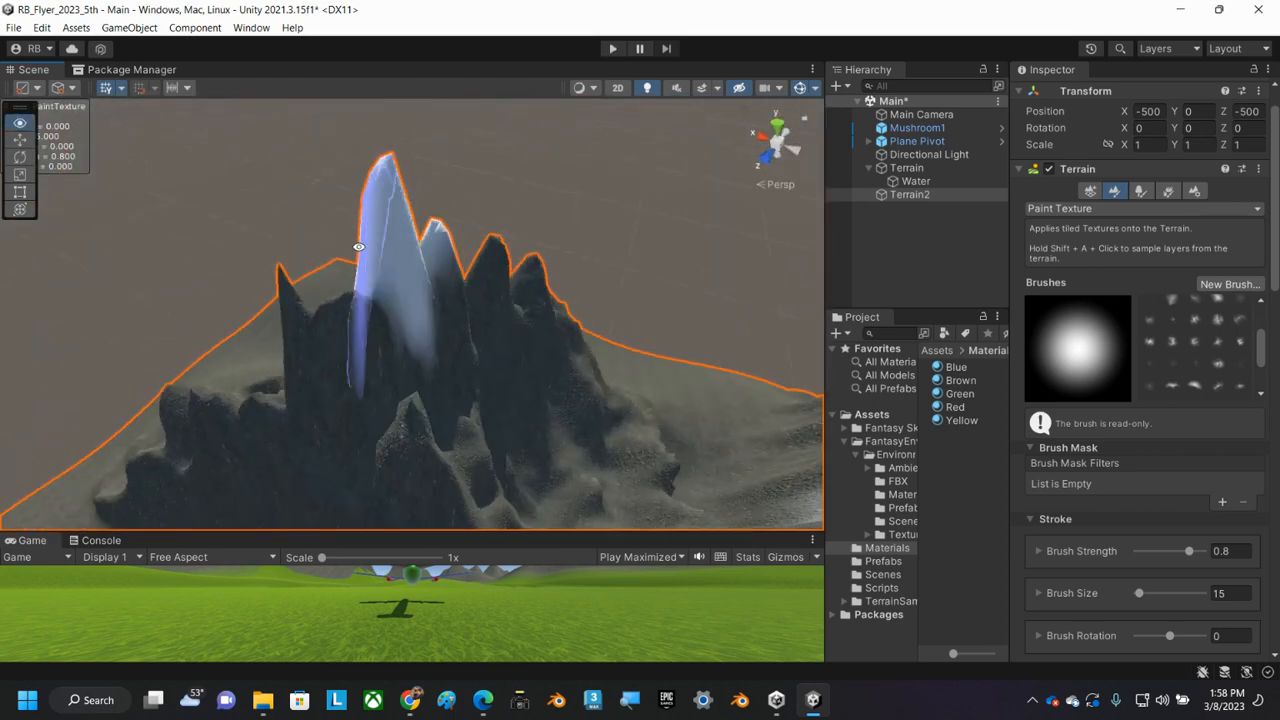
left_click_drag(360, 297, 324, 314)
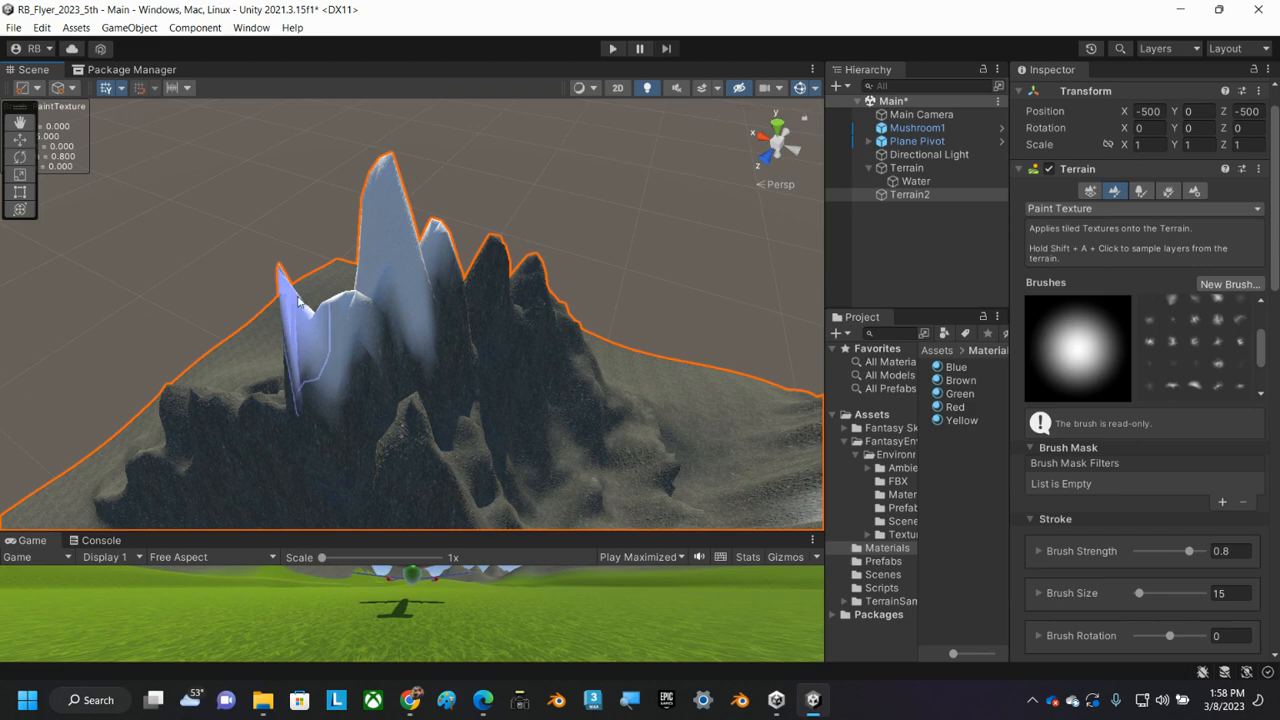
left_click_drag(298, 300, 525, 259, "alt")
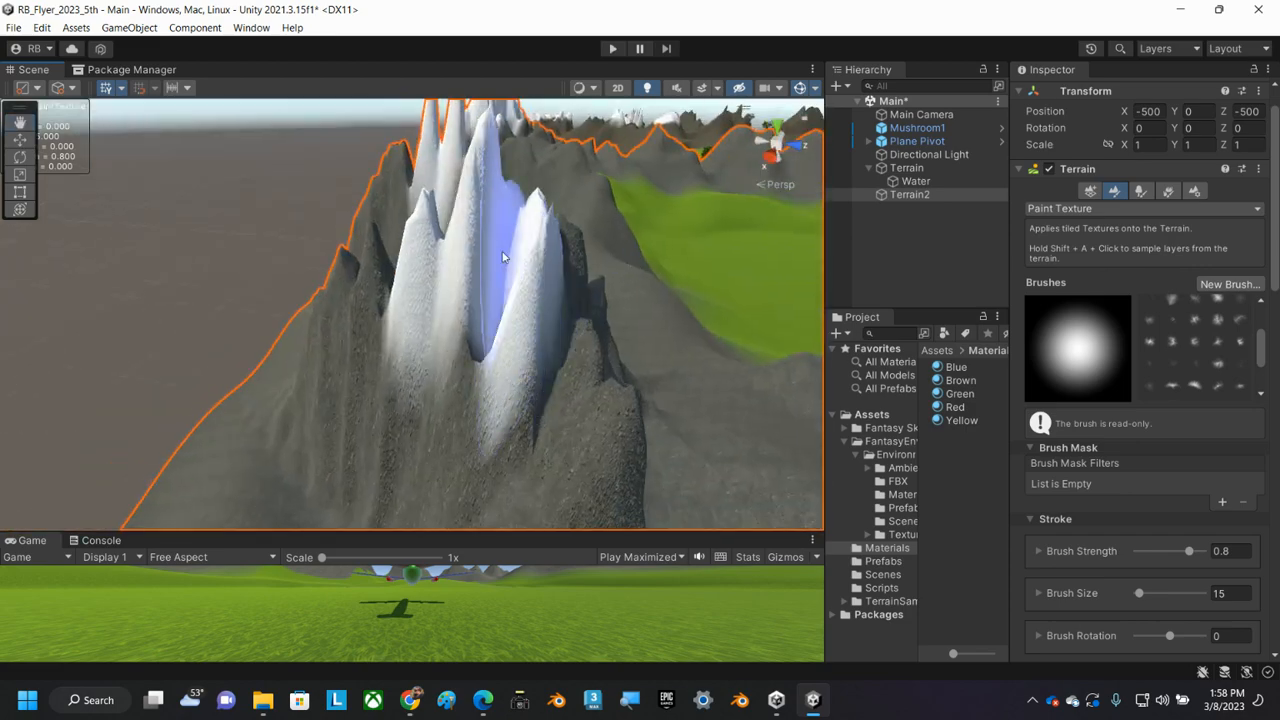
Choose TerrainGrass for painting and cover the stray snow spots on the basin floor
mouse_move(420, 246)
left_mouse_down("alt")
mouse_move(443, 243)
mouse_move(357, 244)
mouse_move(333, 285)
mouse_move(306, 273)
mouse_move(276, 310)
mouse_move(335, 290)
mouse_move(320, 285)
mouse_move(375, 280)
left_mouse_up("alt")
mouse_move(375, 280)
middle_mouse_down()
mouse_move(354, 423)
mouse_move(337, 307)
middle_mouse_up()
scroll(347, 268, "up", 10)
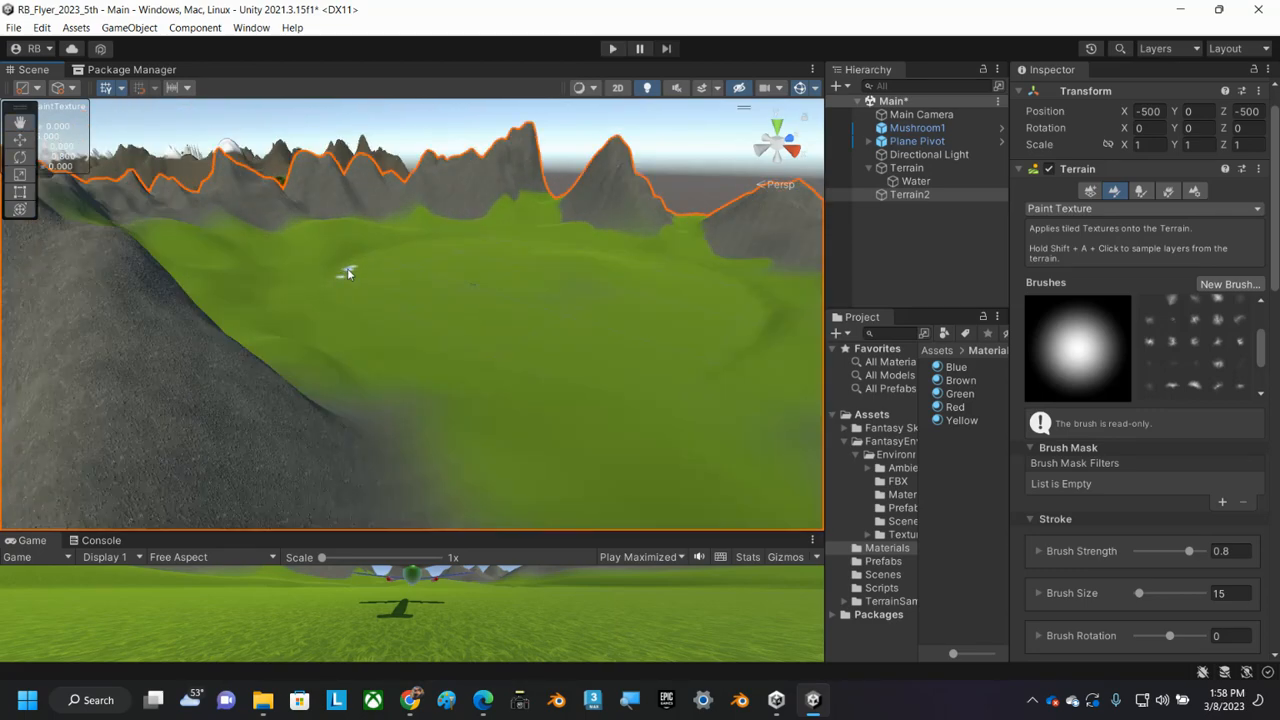
scroll(390, 340, "down", 4)
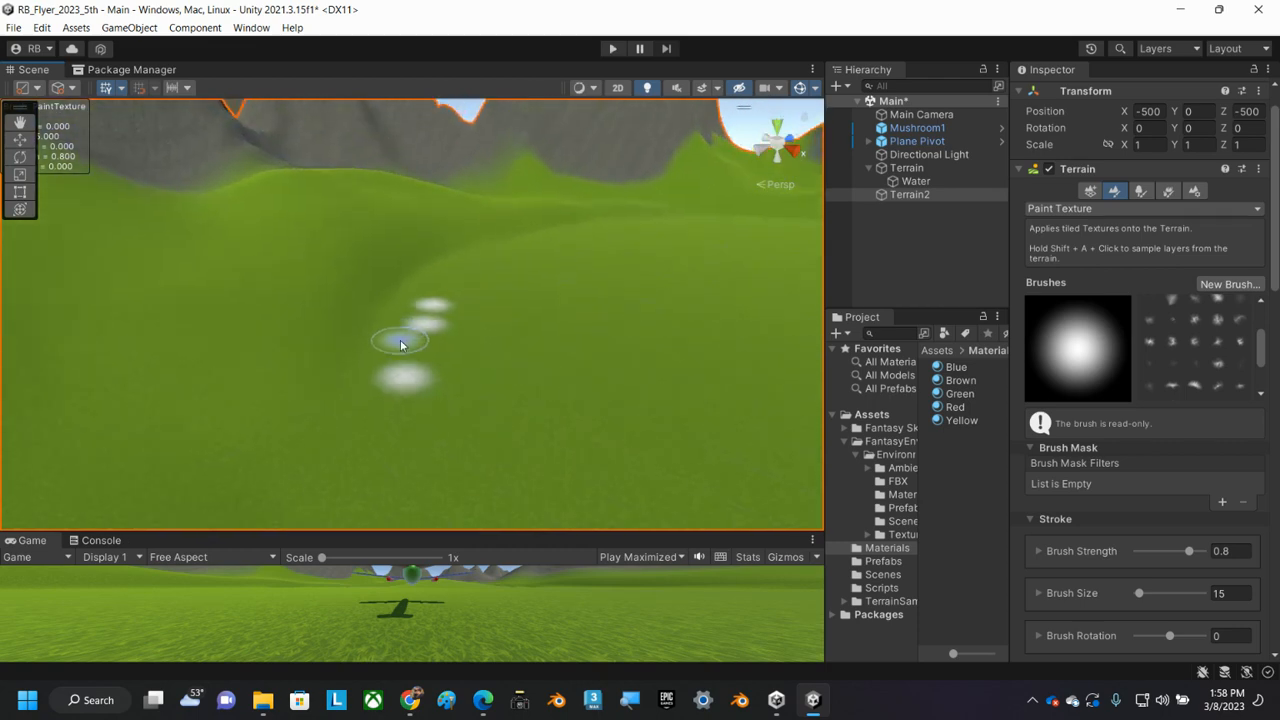
scroll(1155, 458, "down", 10)
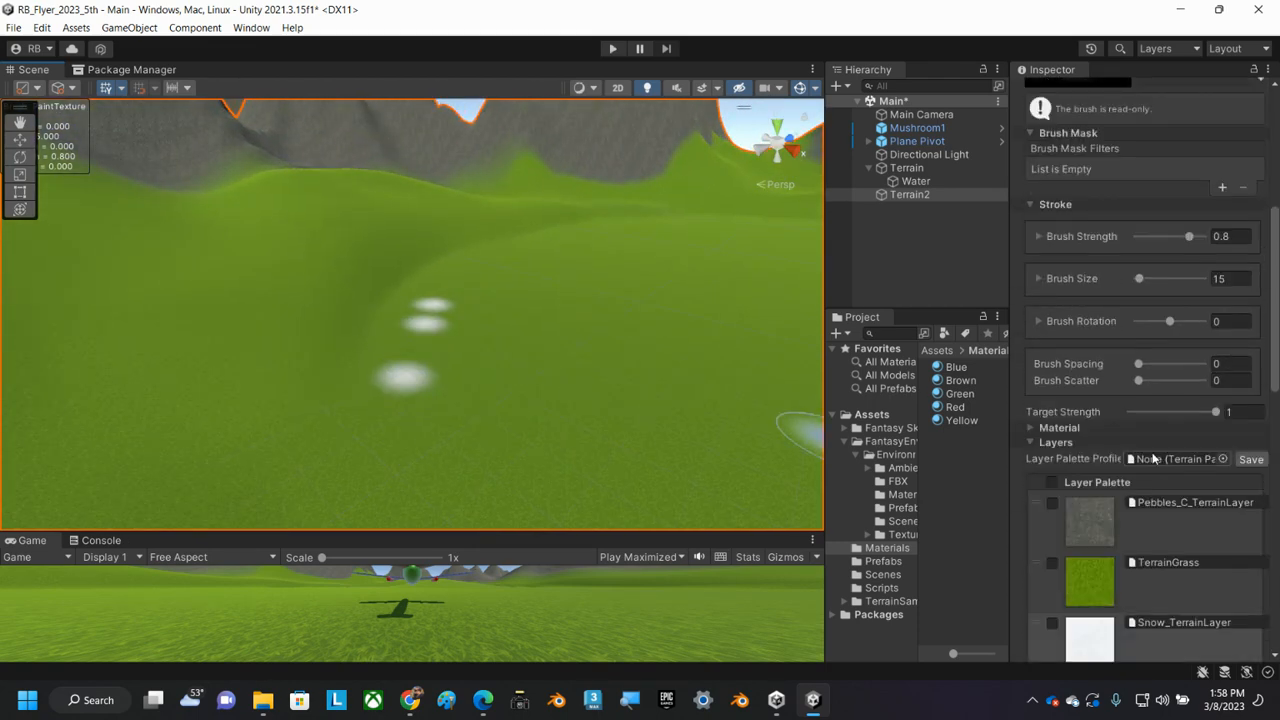
left_click(1075, 395)
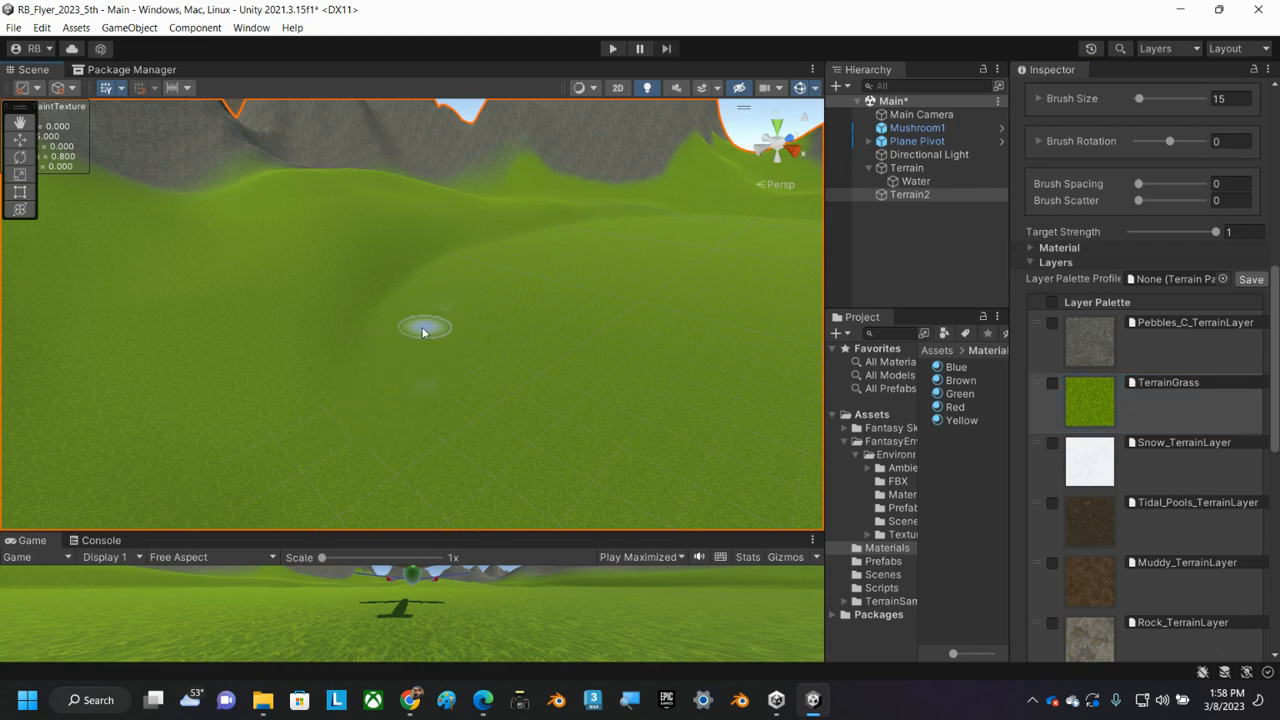
Add the TerrainDirt layer to Terrain2's layer palette
scroll(434, 409, "down", 5)
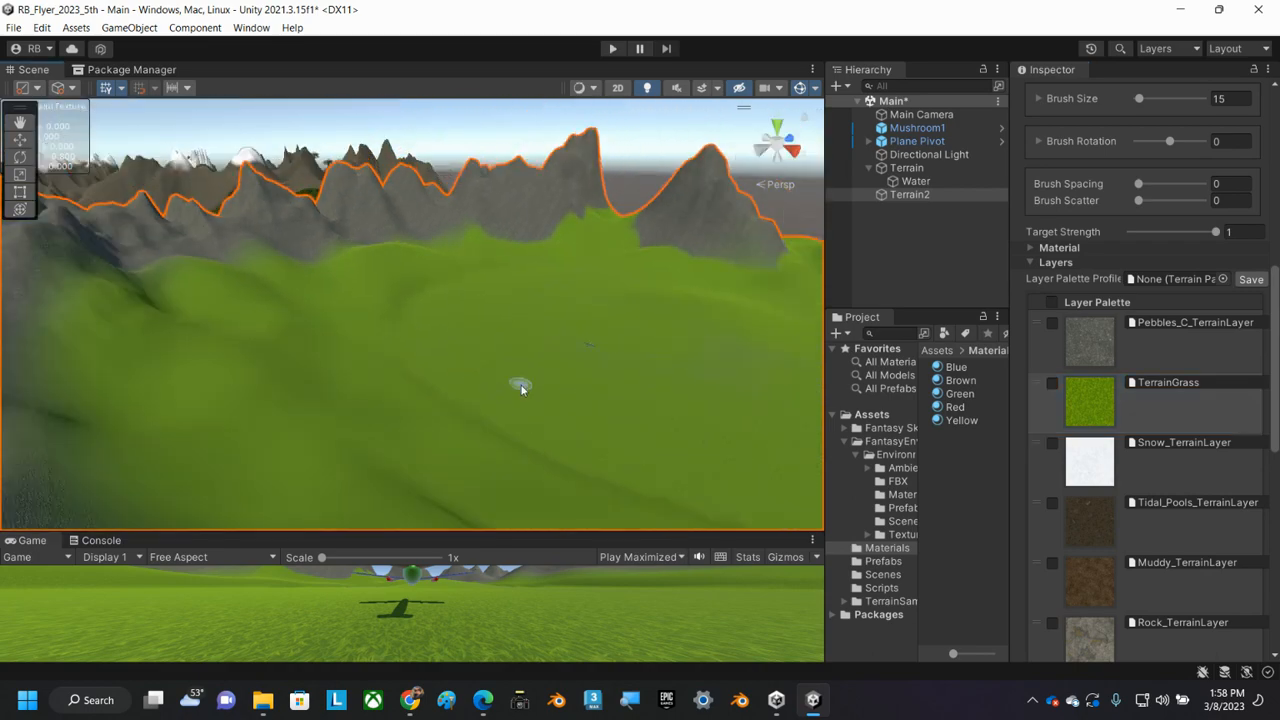
scroll(521, 389, "down", 6)
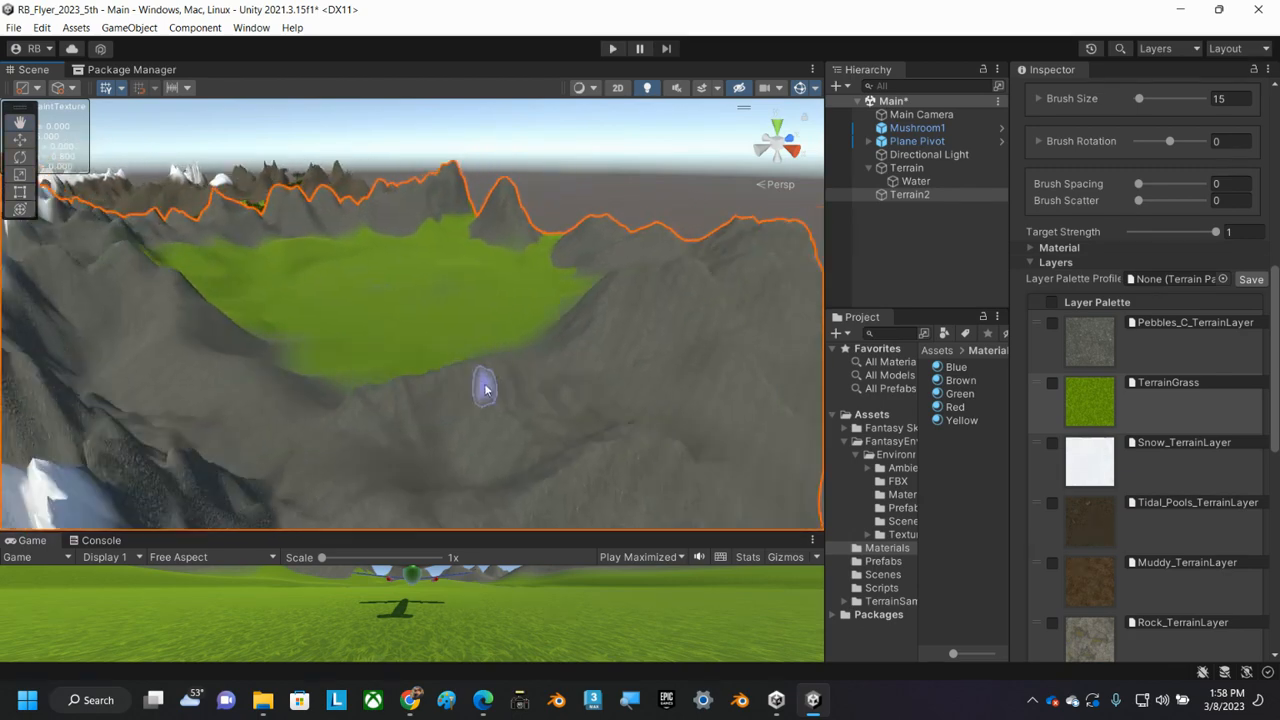
scroll(485, 389, "down", 4)
mouse_move(455, 382)
left_mouse_down("alt")
mouse_move(430, 420)
mouse_move(323, 400)
mouse_move(300, 372)
mouse_move(378, 403)
mouse_move(460, 395)
left_mouse_up("alt")
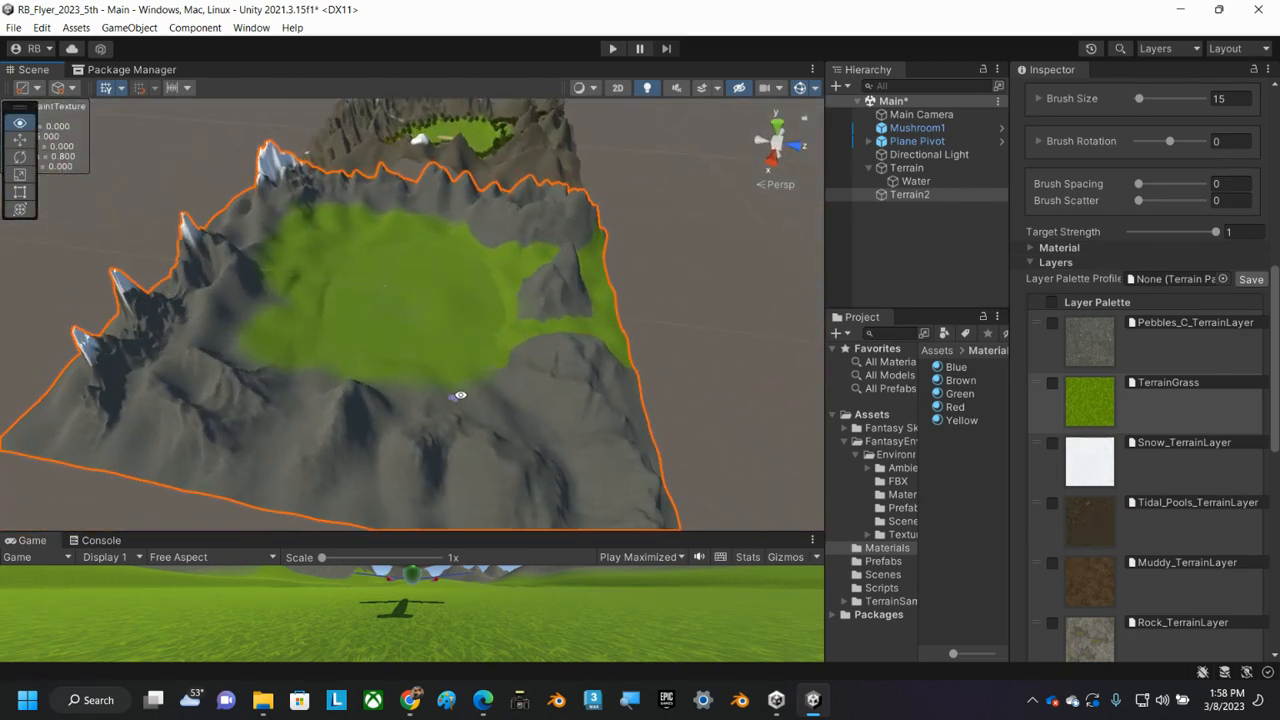
scroll(1110, 531, "down", 6)
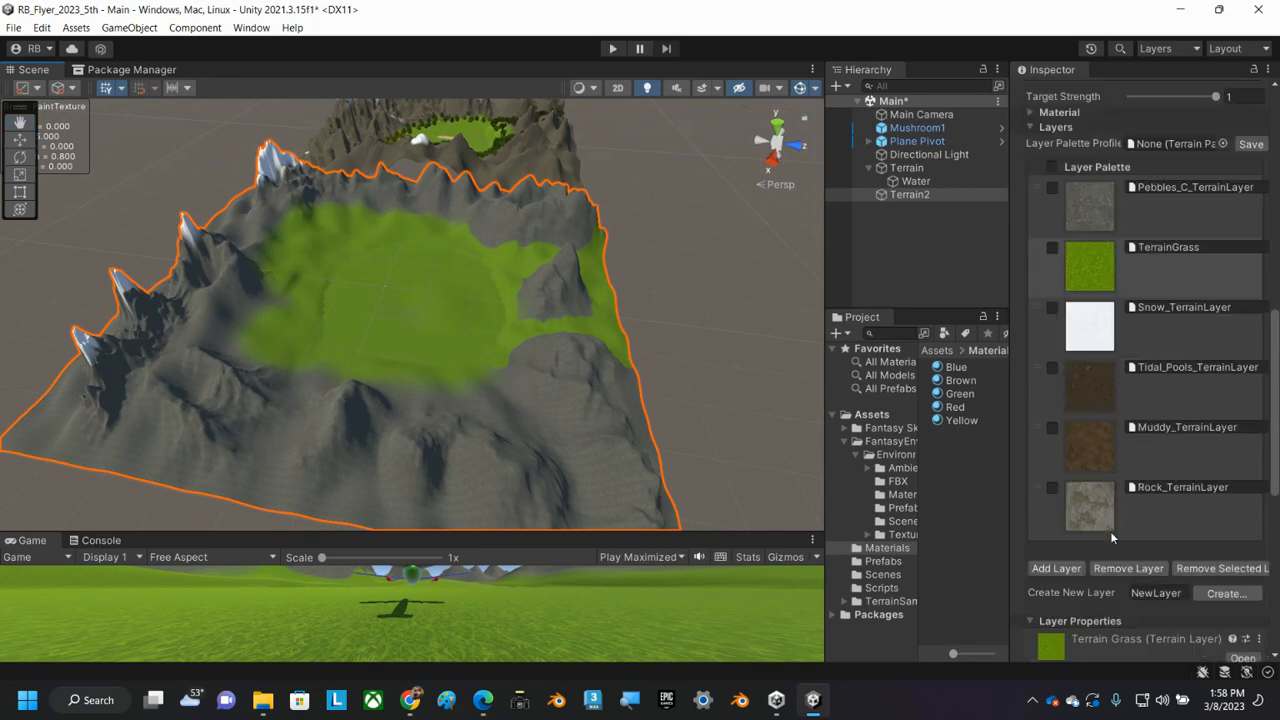
scroll(1114, 320, "up", 3)
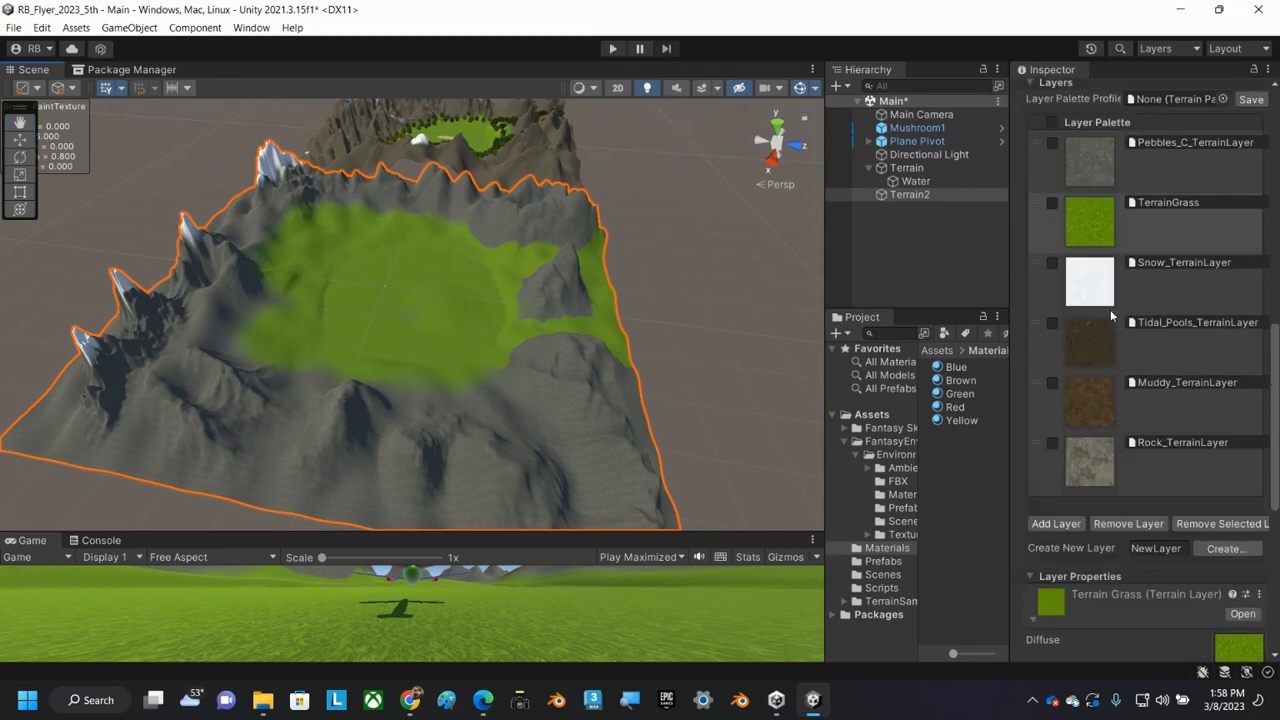
left_click(1056, 523)
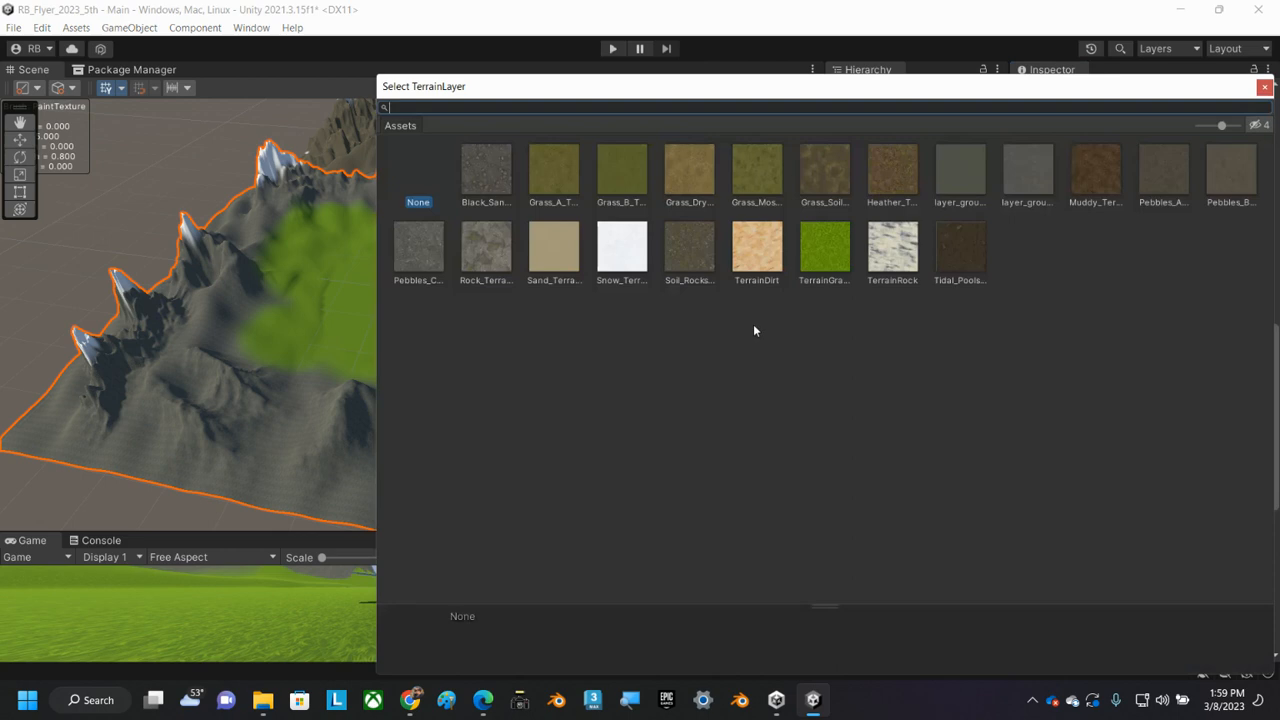
double_click(748, 262)
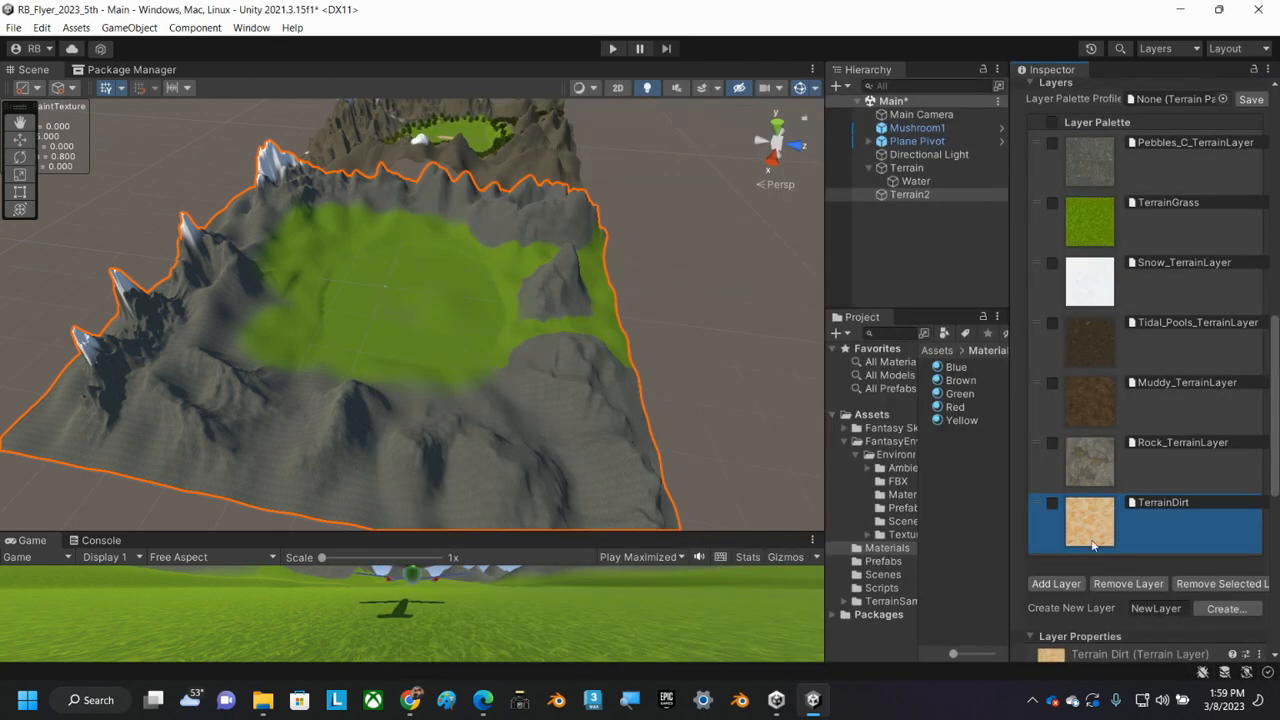
Set the brush size to about 34.1 and paint TerrainDirt over the mountain pass next to the grass basin
scroll(1085, 510, "down", 3)
scroll(1075, 478, "up", 15)
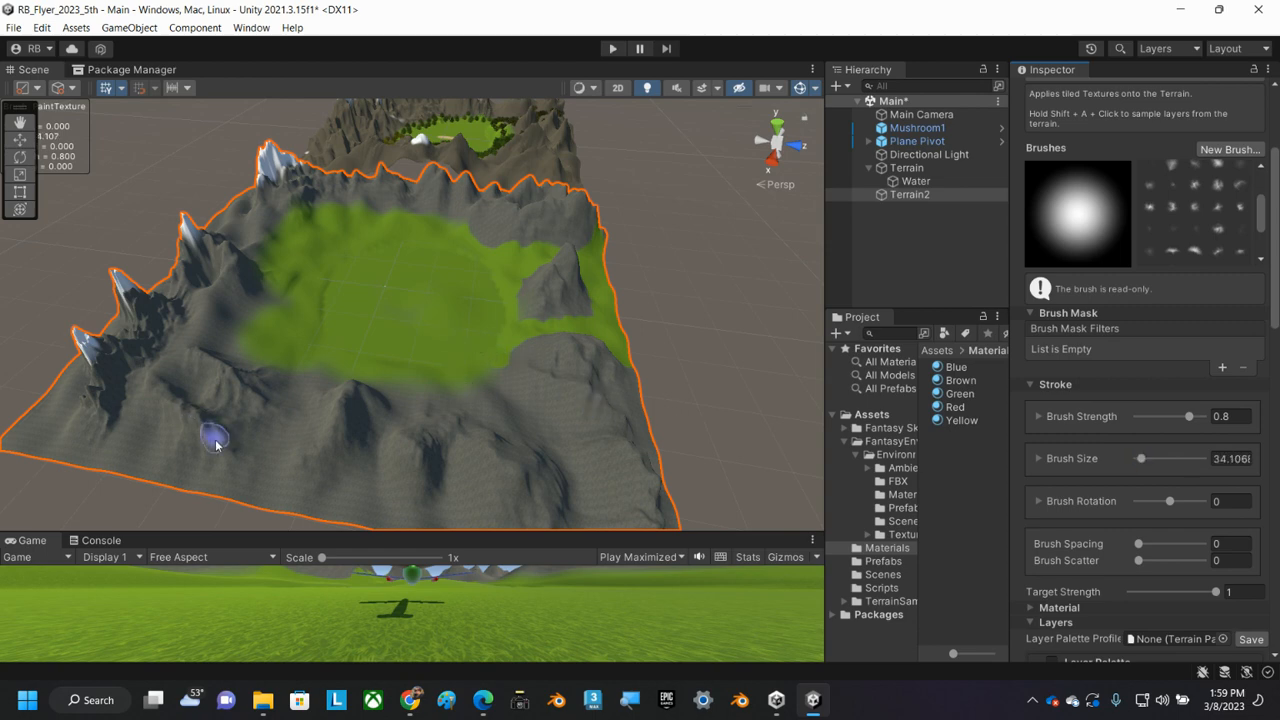
scroll(345, 412, "down", 2)
scroll(528, 425, "up", 10)
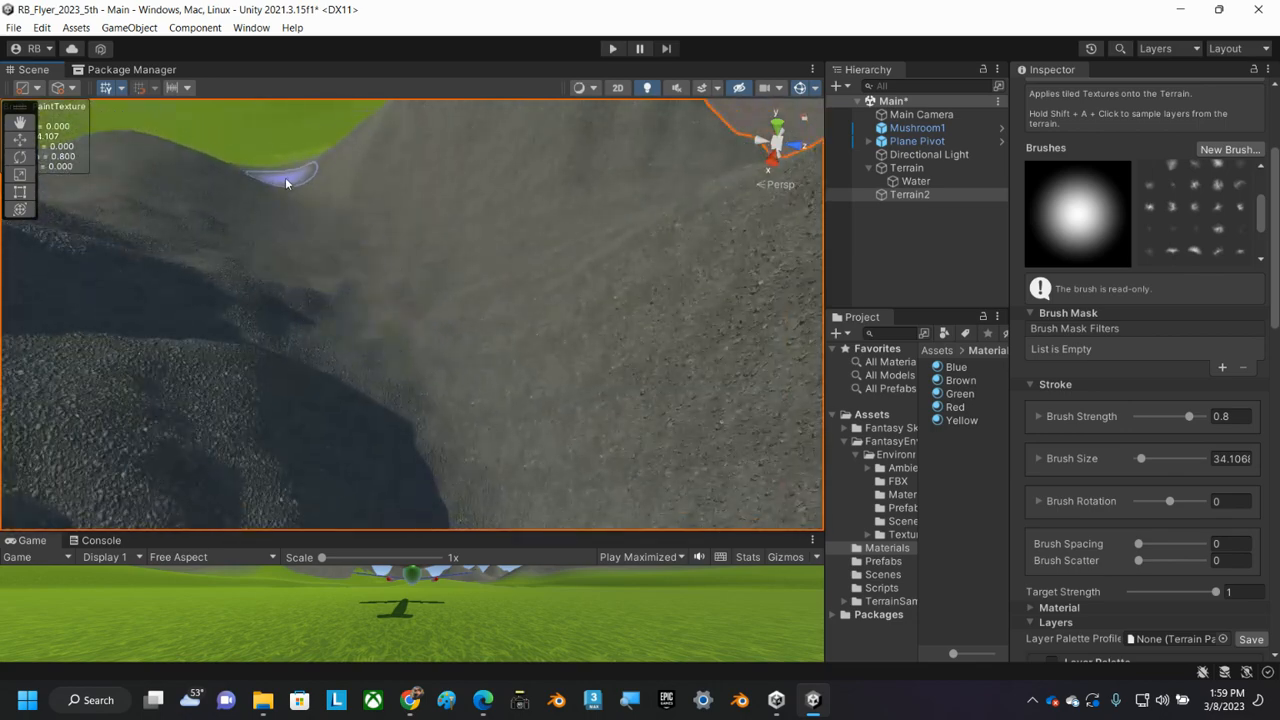
mouse_move(281, 208)
left_mouse_down()
mouse_move(304, 204)
mouse_move(315, 230)
mouse_move(346, 208)
mouse_move(425, 236)
mouse_move(286, 249)
mouse_move(363, 254)
mouse_move(434, 238)
mouse_move(348, 279)
mouse_move(380, 283)
mouse_move(449, 246)
mouse_move(471, 257)
mouse_move(418, 299)
mouse_move(345, 309)
mouse_move(360, 343)
mouse_move(494, 277)
mouse_move(506, 297)
mouse_move(437, 334)
mouse_move(348, 331)
left_mouse_up()
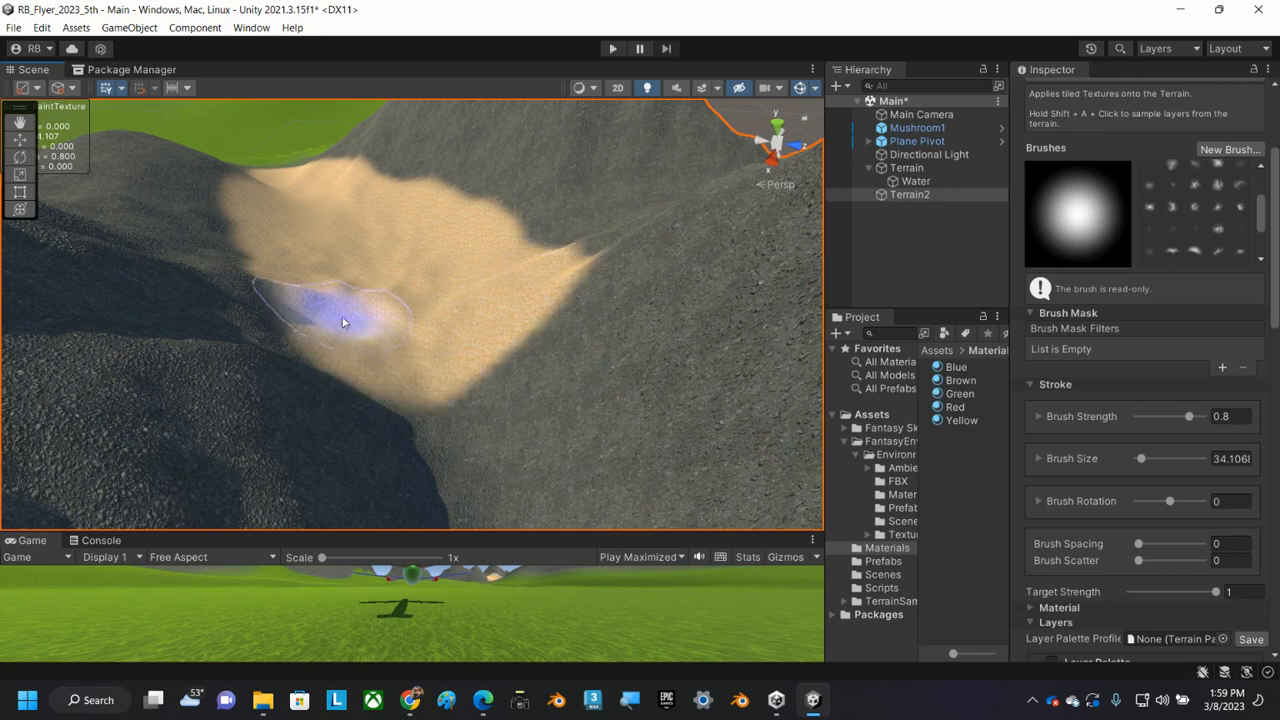
Continue the dirt path from the pass down the gully between the mountain slopes
scroll(397, 297, "down", 5)
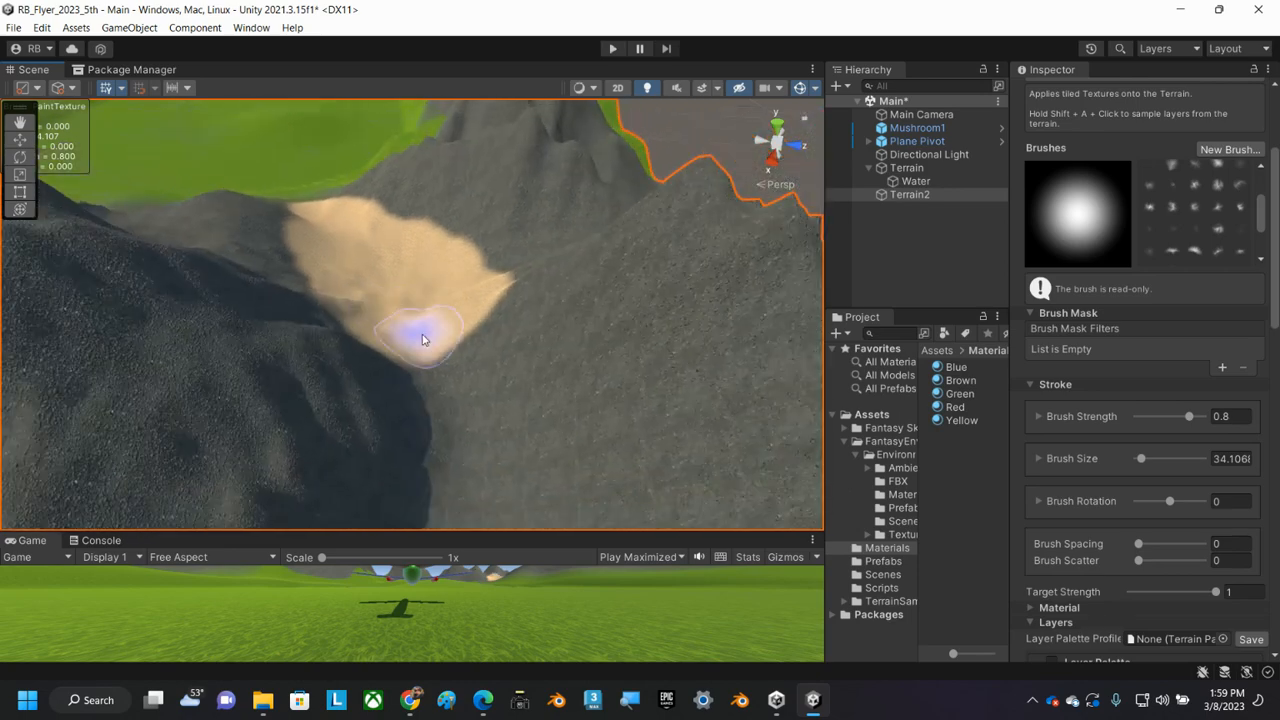
mouse_move(427, 343)
left_mouse_down()
mouse_move(429, 380)
mouse_move(397, 366)
mouse_move(418, 418)
mouse_move(434, 380)
mouse_move(371, 394)
mouse_move(314, 371)
mouse_move(452, 303)
mouse_move(309, 360)
mouse_move(257, 351)
mouse_move(189, 366)
mouse_move(276, 394)
left_mouse_up()
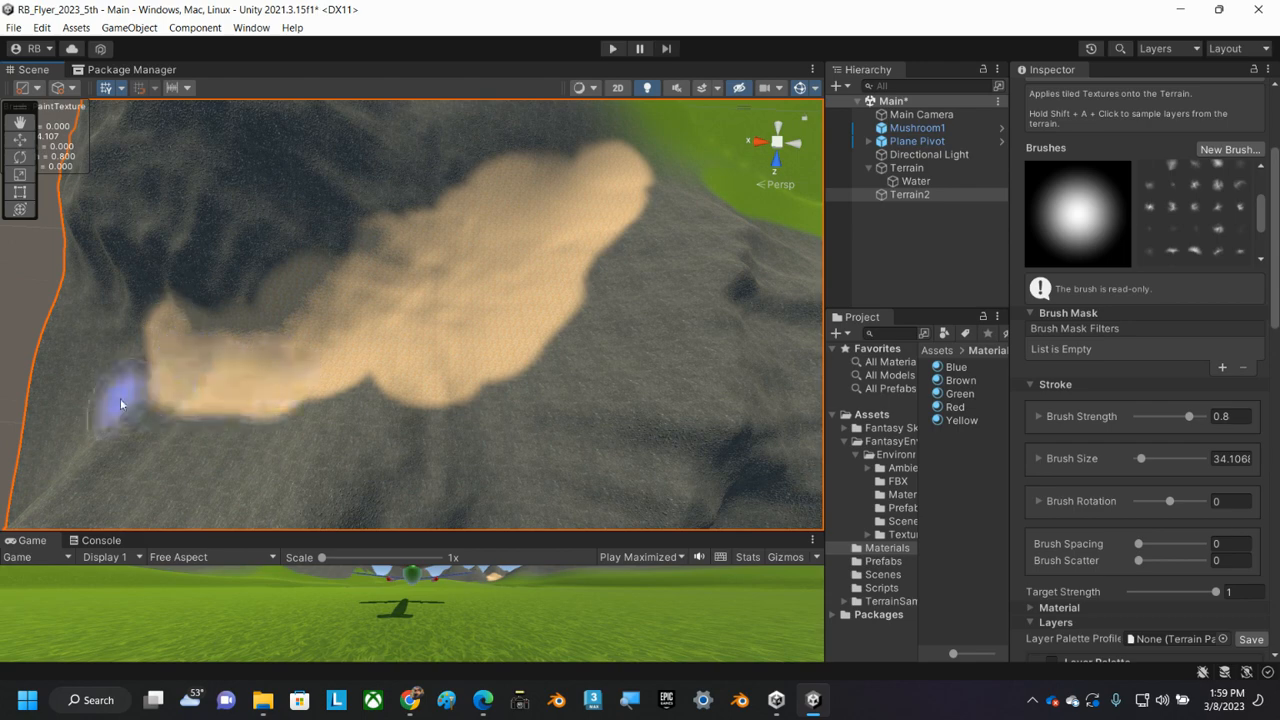
mouse_move(120, 402)
left_mouse_down("alt")
mouse_move(264, 346)
mouse_move(423, 200)
left_mouse_up("alt")
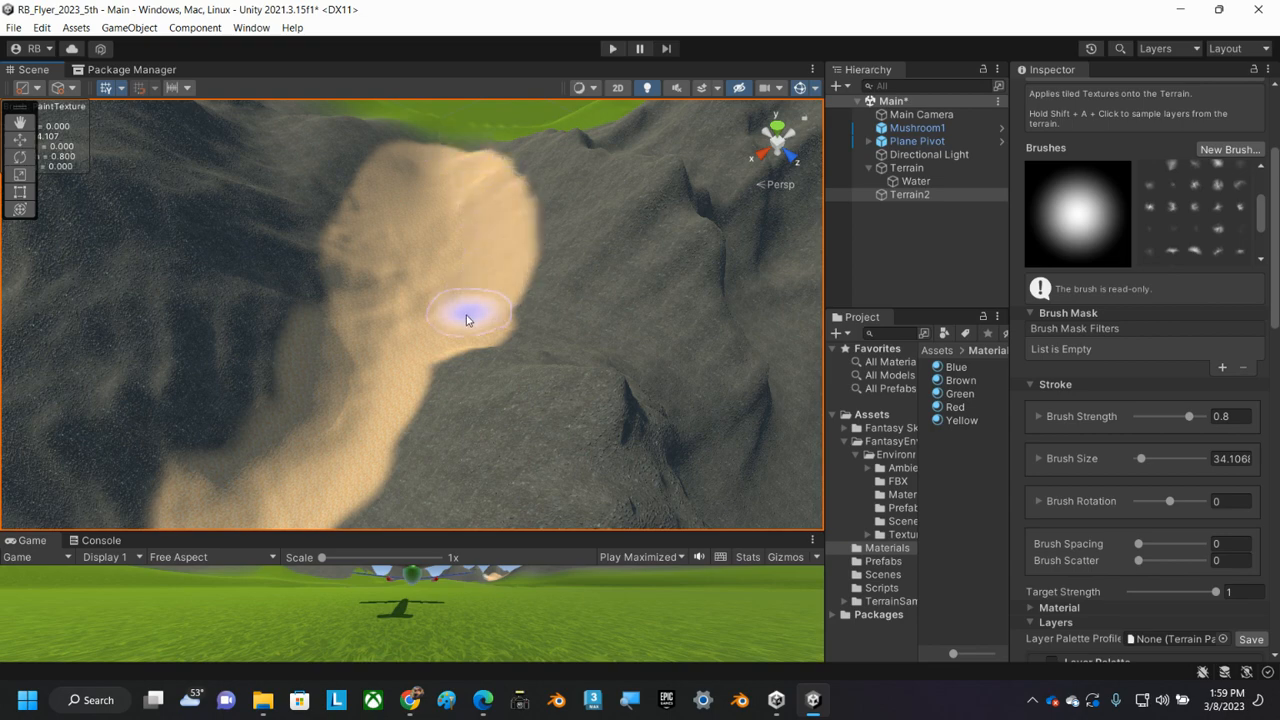
mouse_move(396, 378)
left_mouse_down("alt")
mouse_move(485, 346)
mouse_move(577, 283)
left_mouse_up("alt")
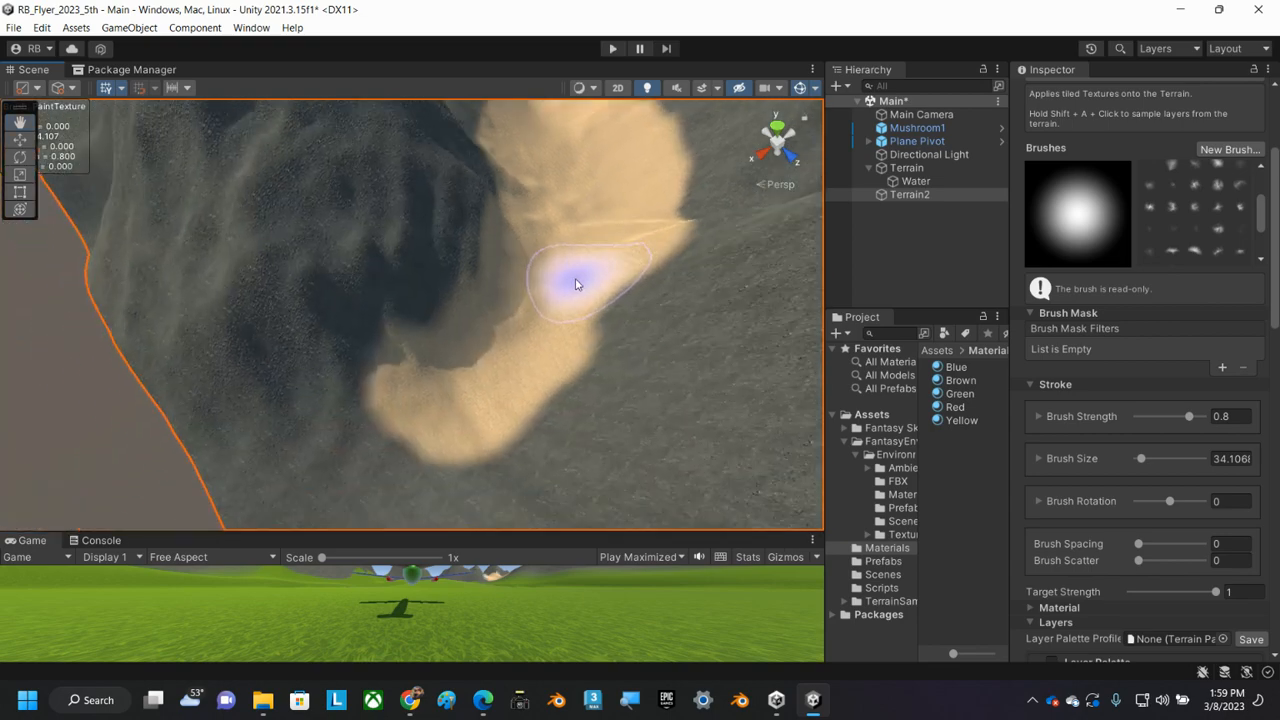
mouse_move(492, 389)
left_mouse_down("alt")
mouse_move(563, 280)
mouse_move(543, 243)
left_mouse_up("alt")
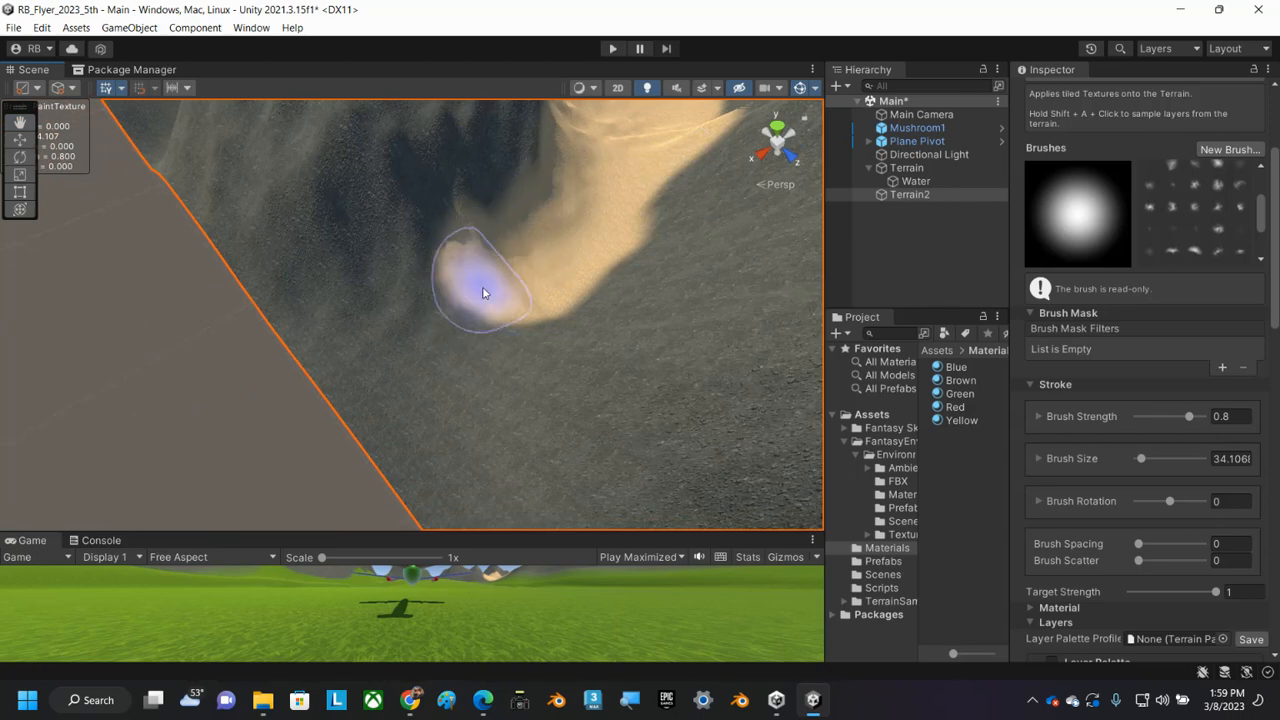
Extend the dirt path to Terrain2's outer edge and widen it at the foot of the gully
mouse_move(428, 354)
left_mouse_down()
mouse_move(386, 414)
mouse_move(457, 376)
left_mouse_up()
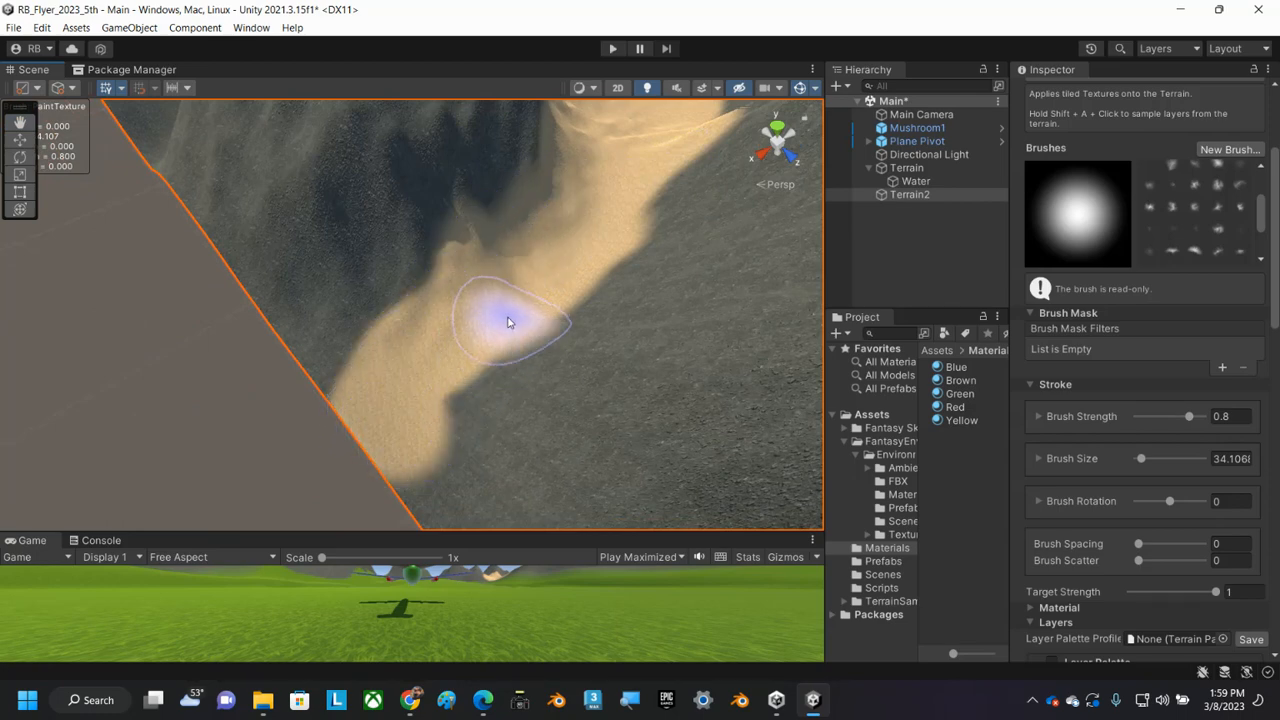
mouse_move(508, 322)
left_mouse_down()
mouse_move(420, 477)
mouse_move(400, 349)
mouse_move(332, 381)
left_mouse_up()
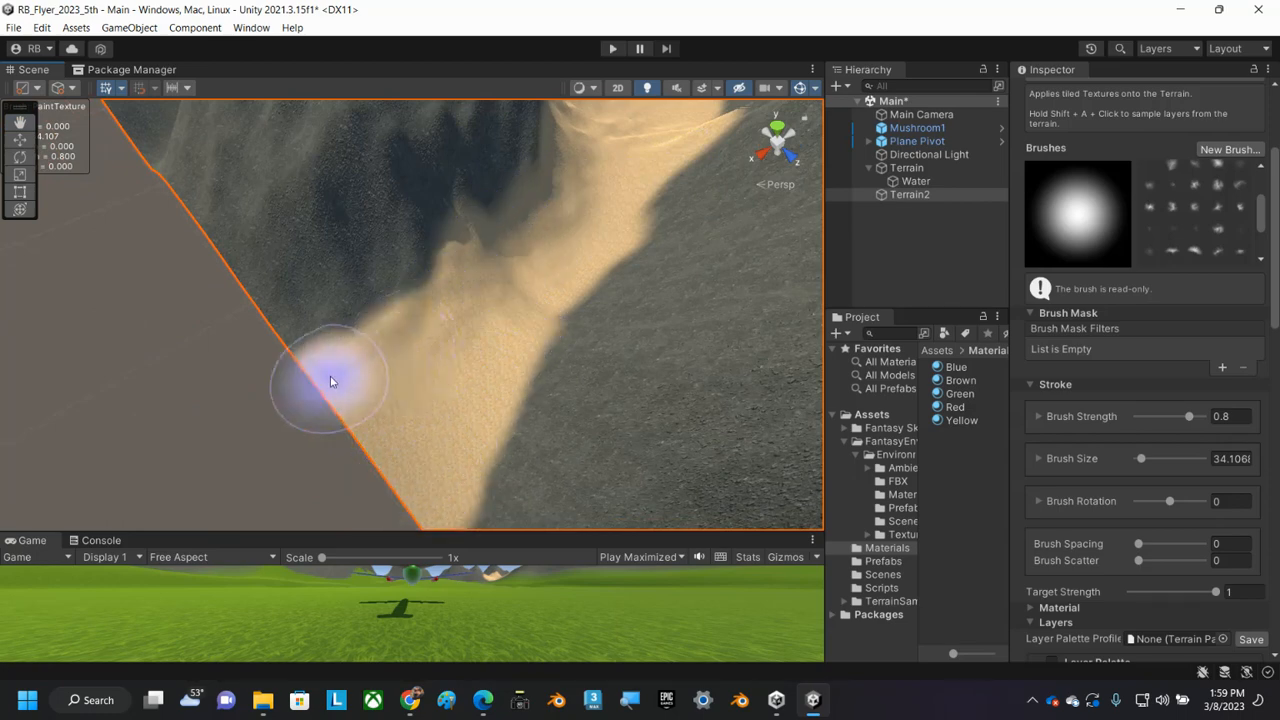
scroll(527, 367, "down", 5)
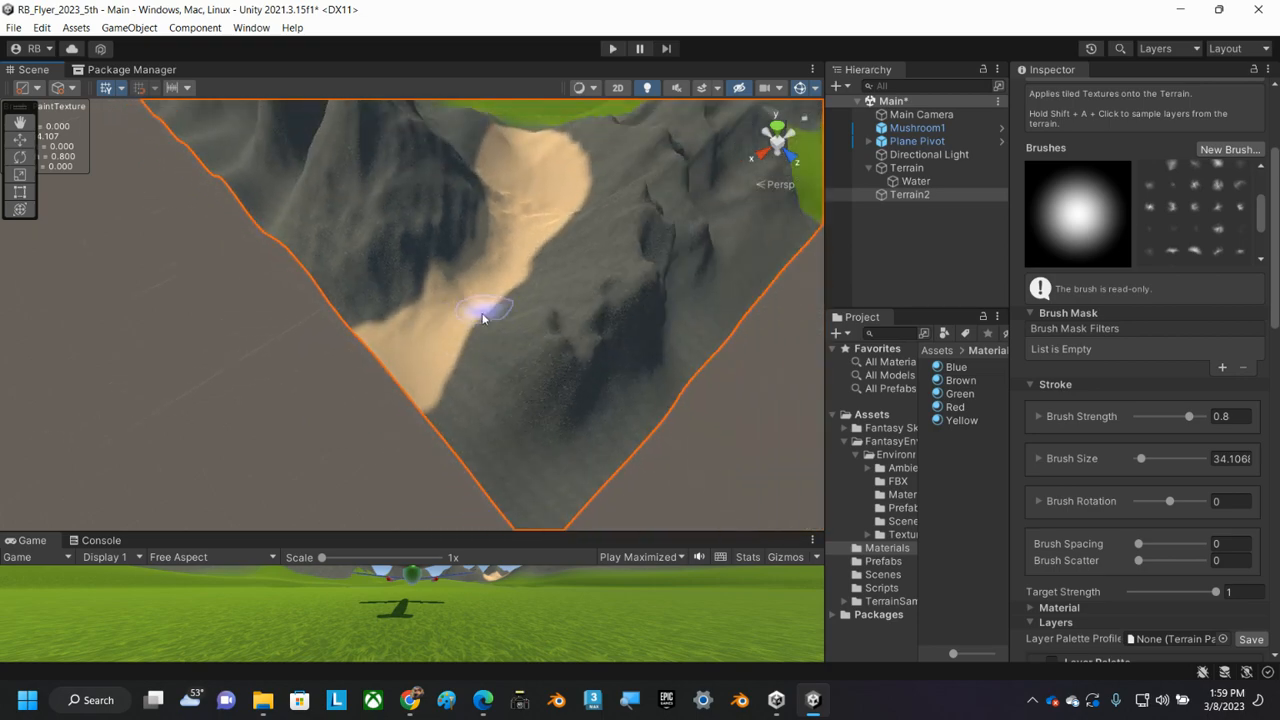
left_click_drag(473, 340, 622, 307, "alt")
left_click_drag(434, 351, 520, 305, "alt")
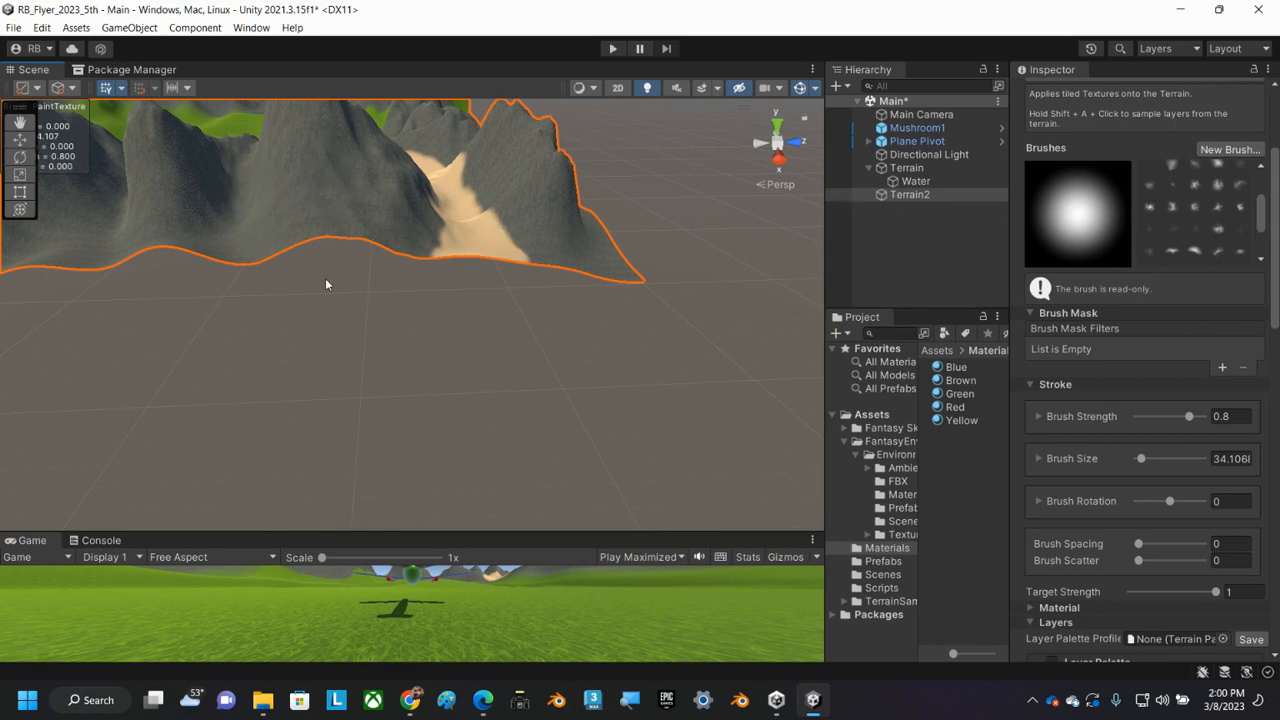
Examine the dirt path and the rest of Terrain2 from above, and review its texture layers and brush stroke settings
scroll(246, 240, "up", 6)
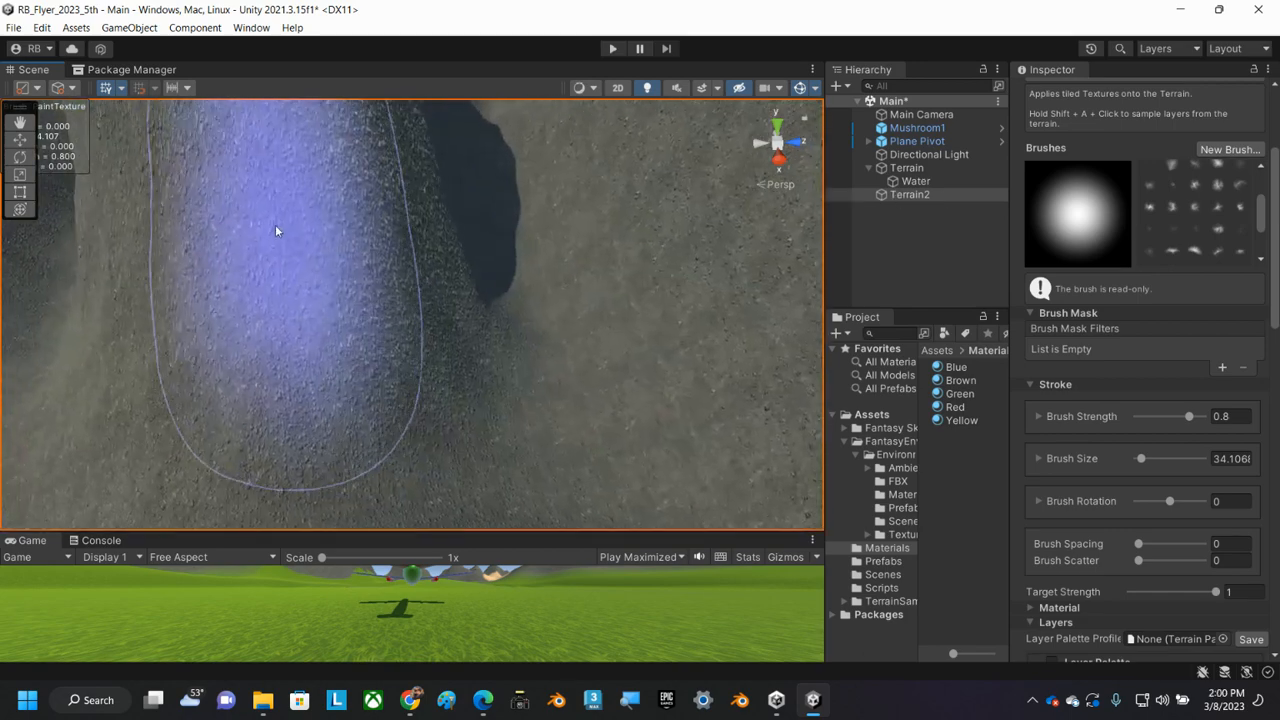
scroll(300, 251, "down", 7)
scroll(305, 311, "down", 3)
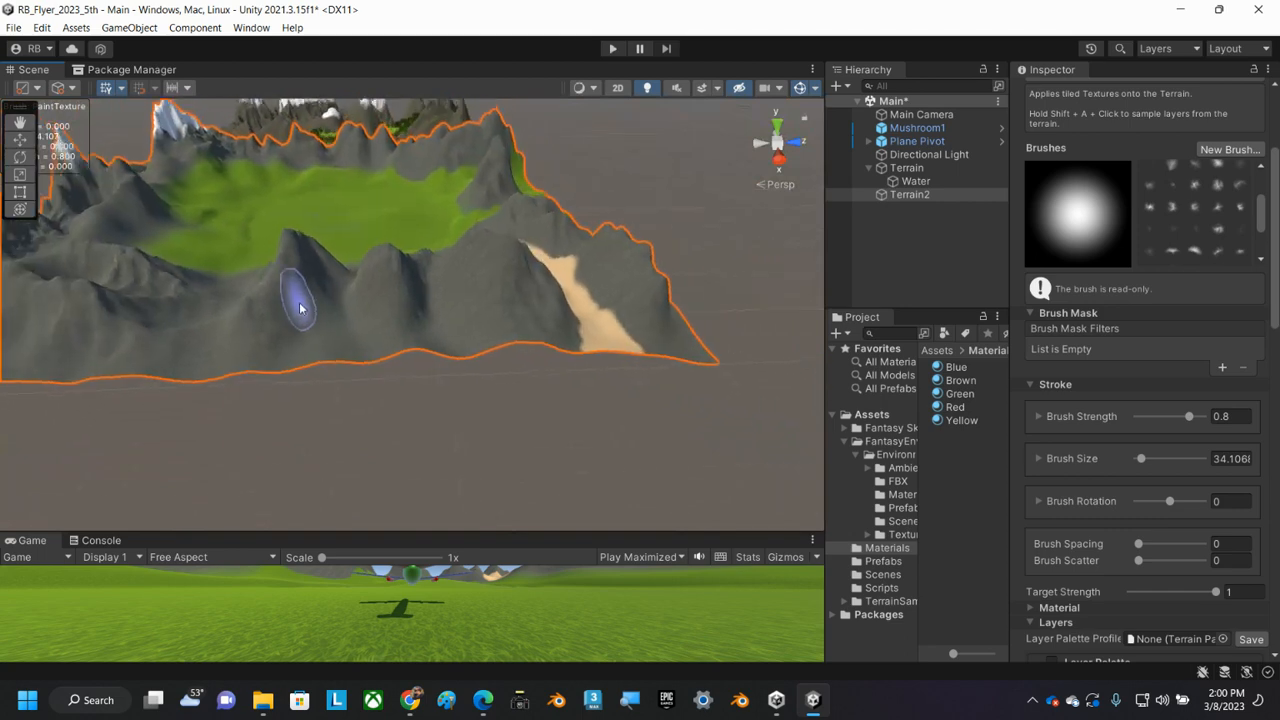
middle_click_drag(346, 249, 509, 374)
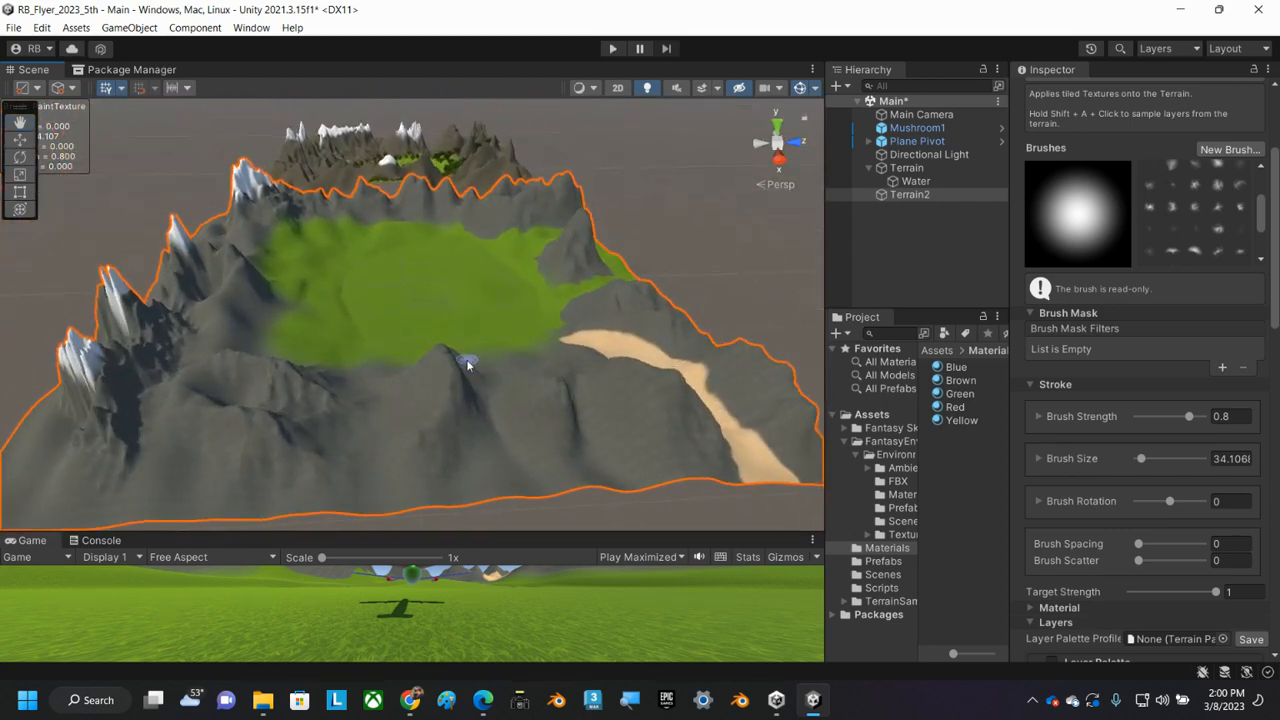
left_click_drag(449, 334, 455, 363, "alt")
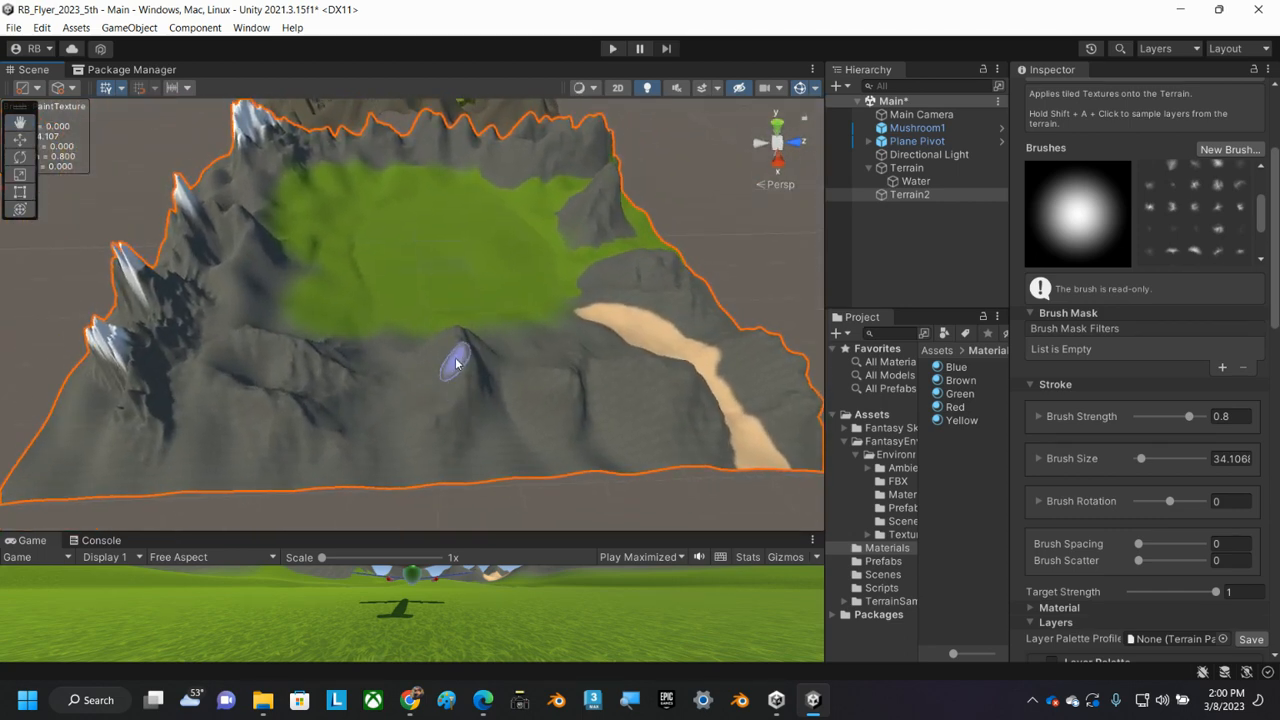
scroll(1174, 359, "down", 10)
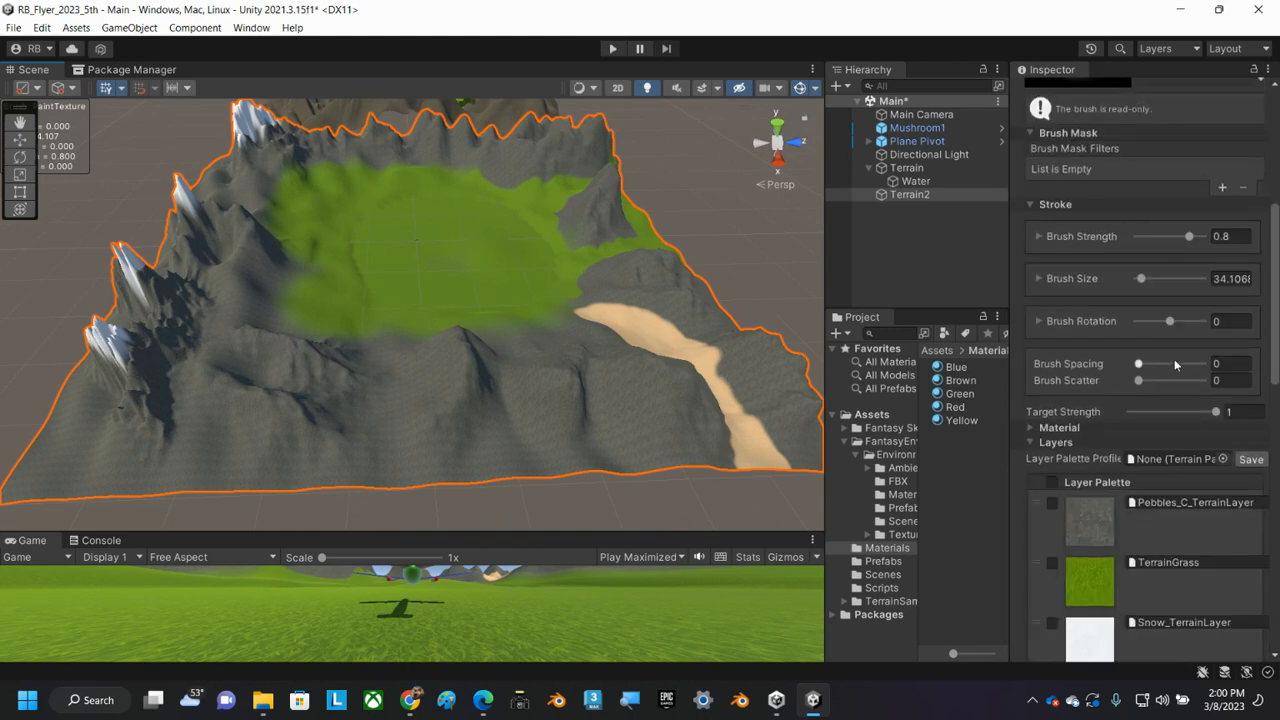
scroll(1146, 377, "up", 10)
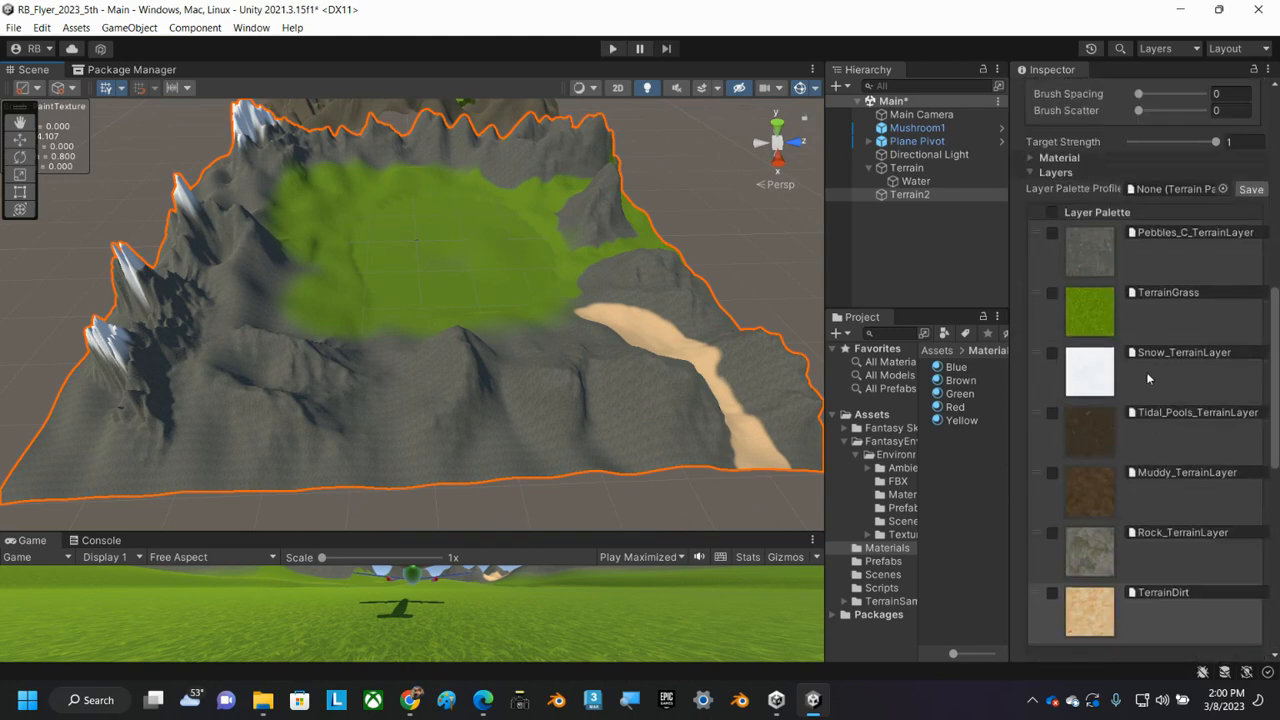
scroll(1130, 410, "down", 2)
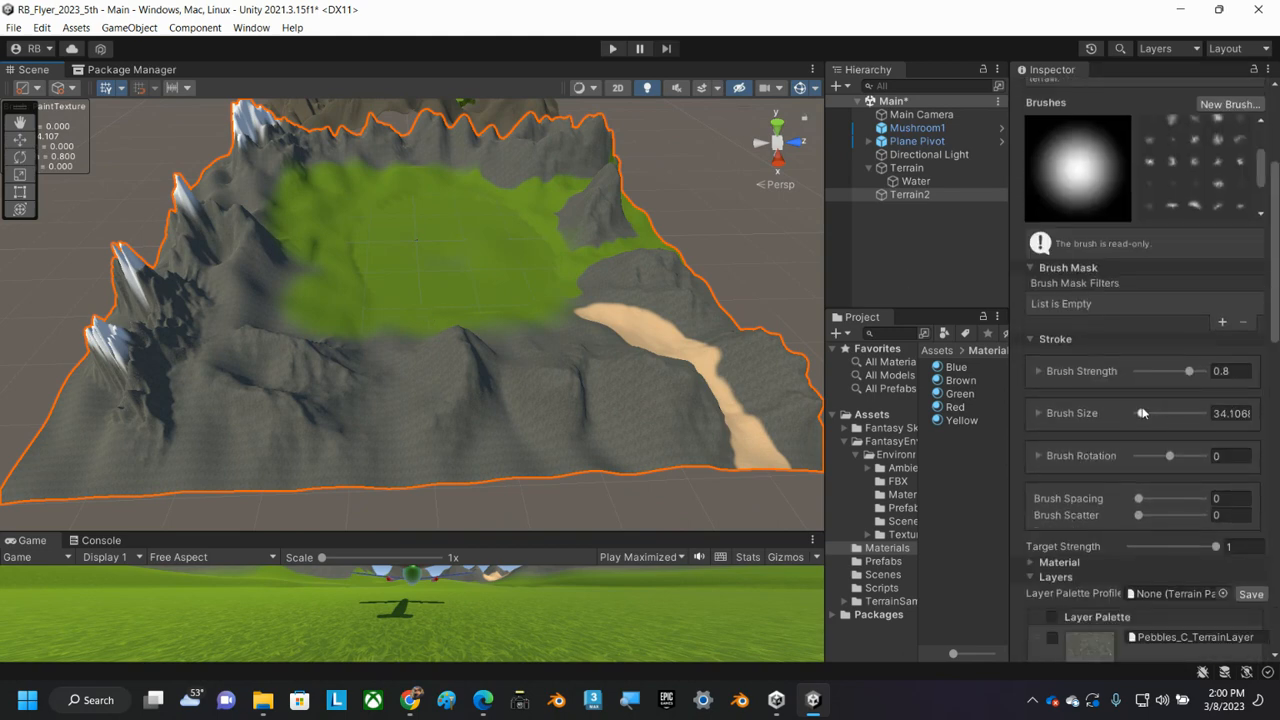